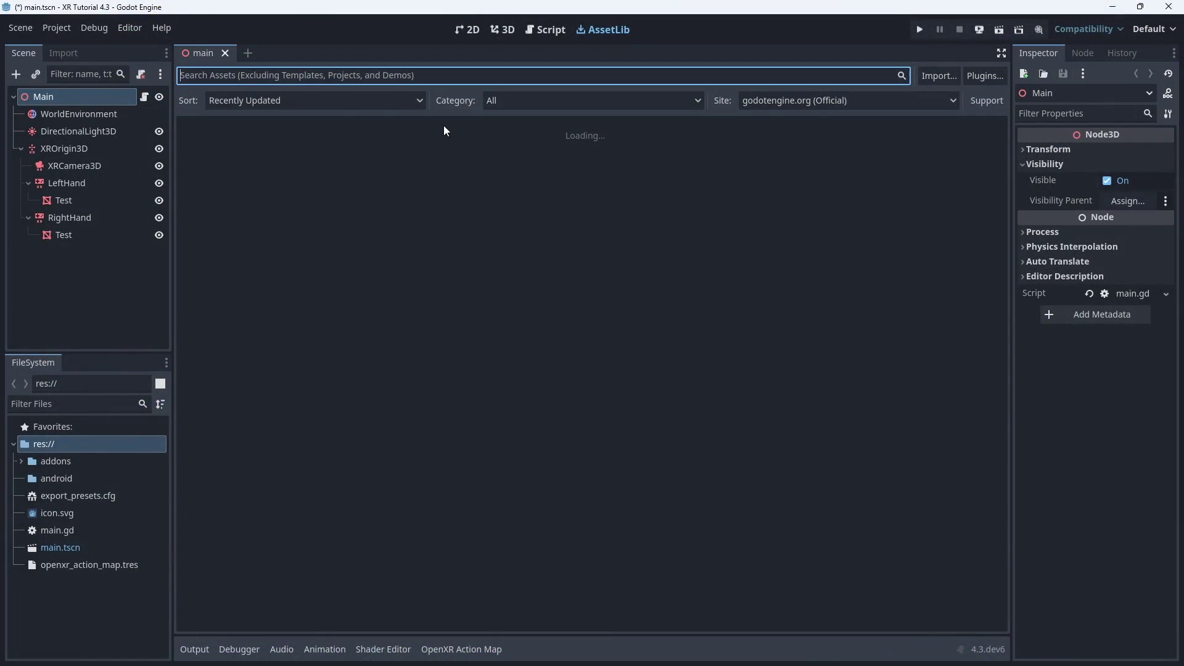
type("vendor")
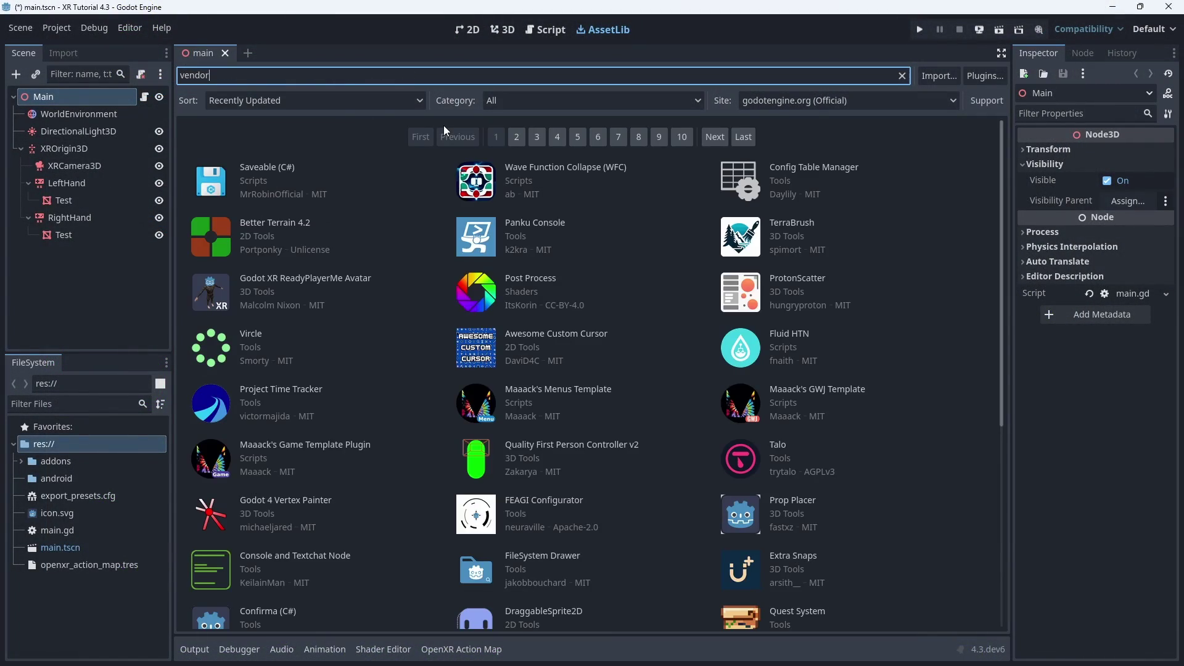
type("s")
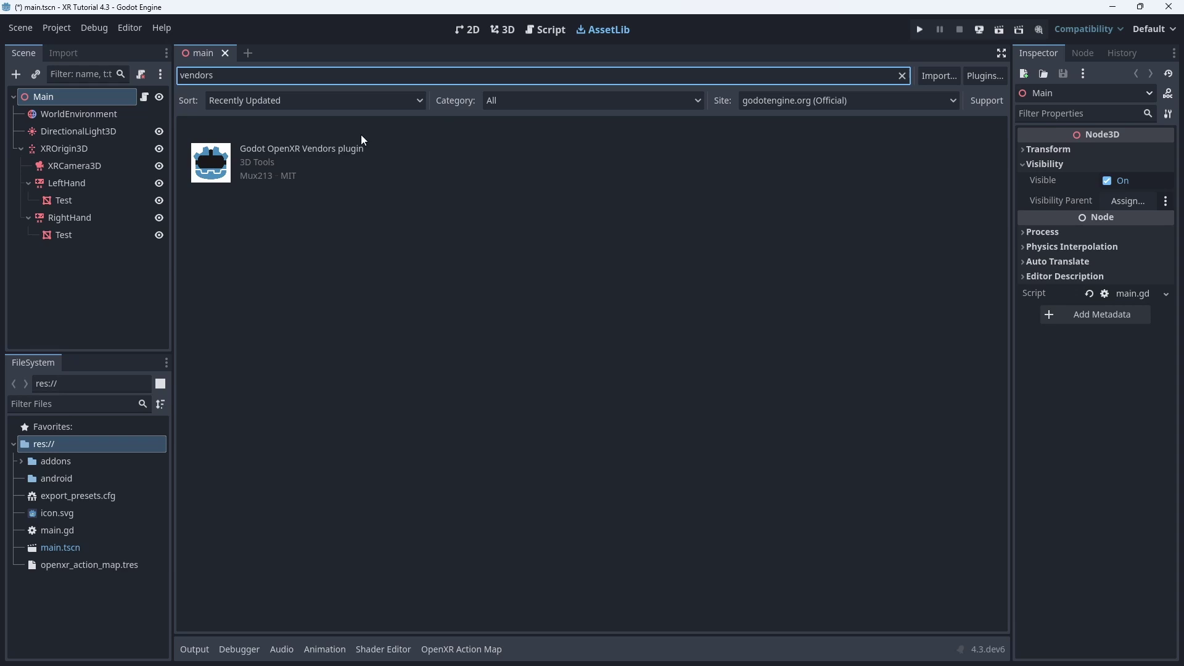
- Open the Godot OpenXR Vendors result from the 'vendors' Asset Library search
left_click(319, 151)
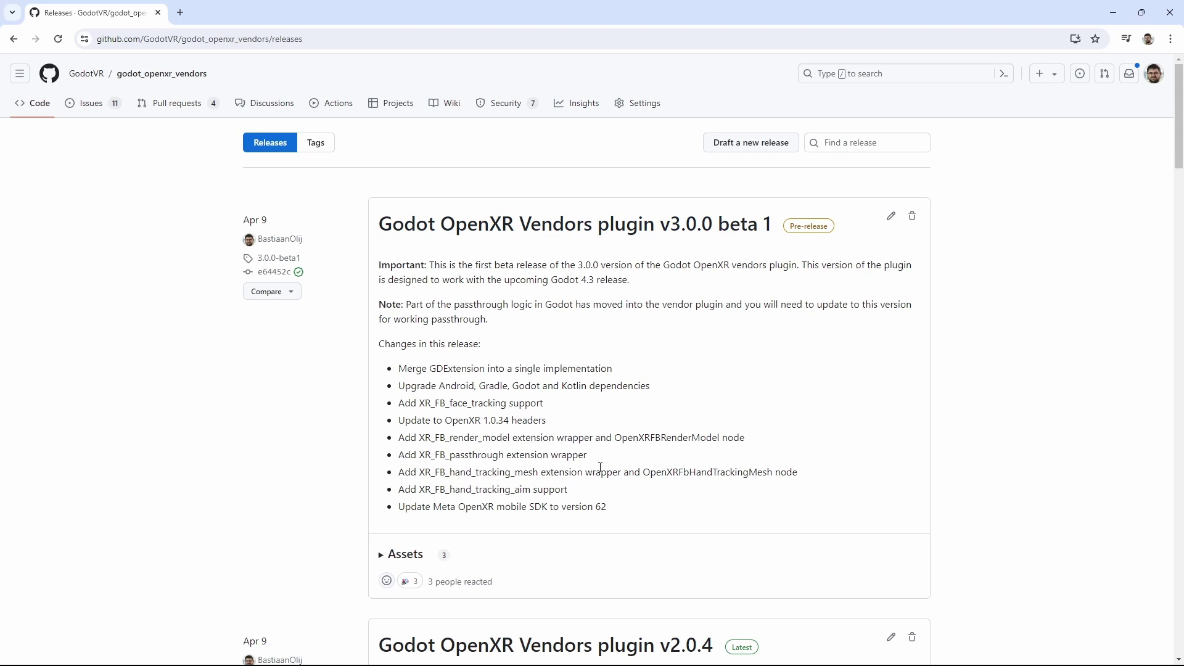
- Download godotopenxrvendorsaddon.zip from the v3.0.0 beta 1 release assets
left_click(381, 559)
scroll(463, 518, "down", 1)
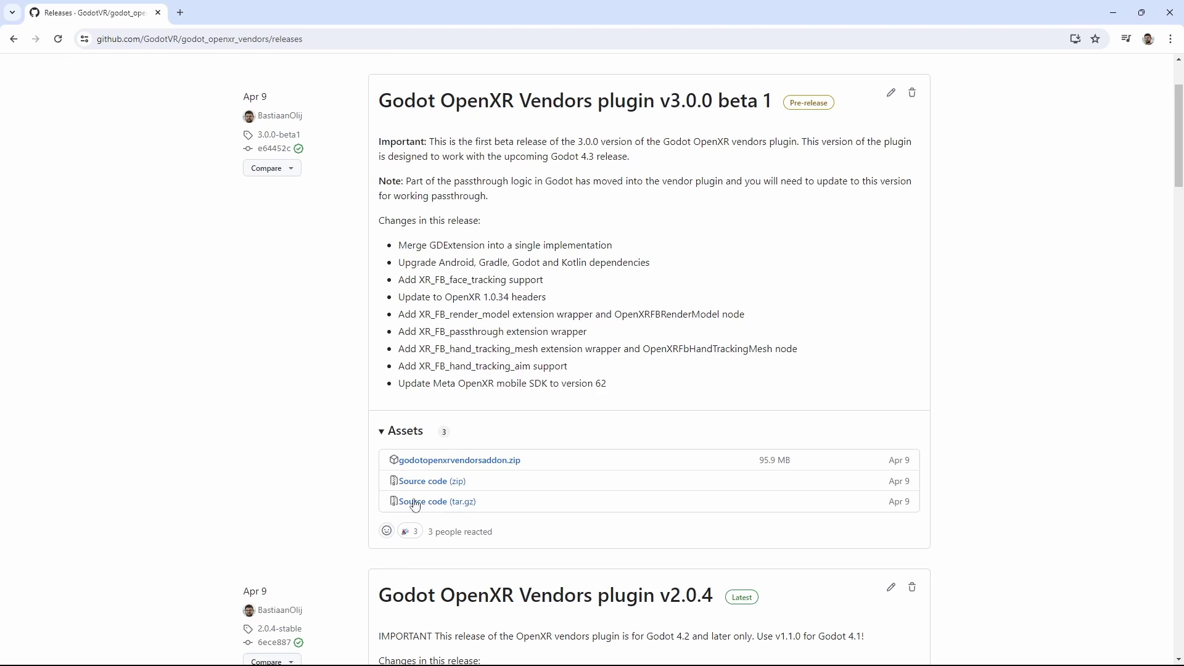
left_click(486, 468)
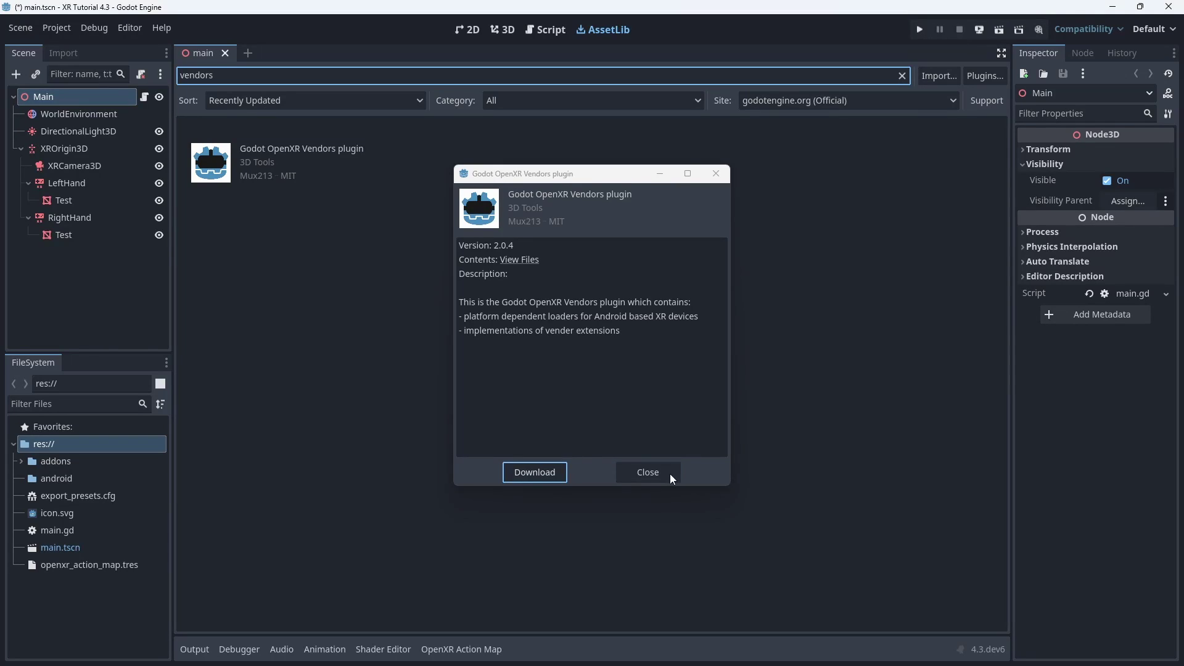
- Delete the old godotopenxrvendors folder from the project's addons folder
left_click(671, 474)
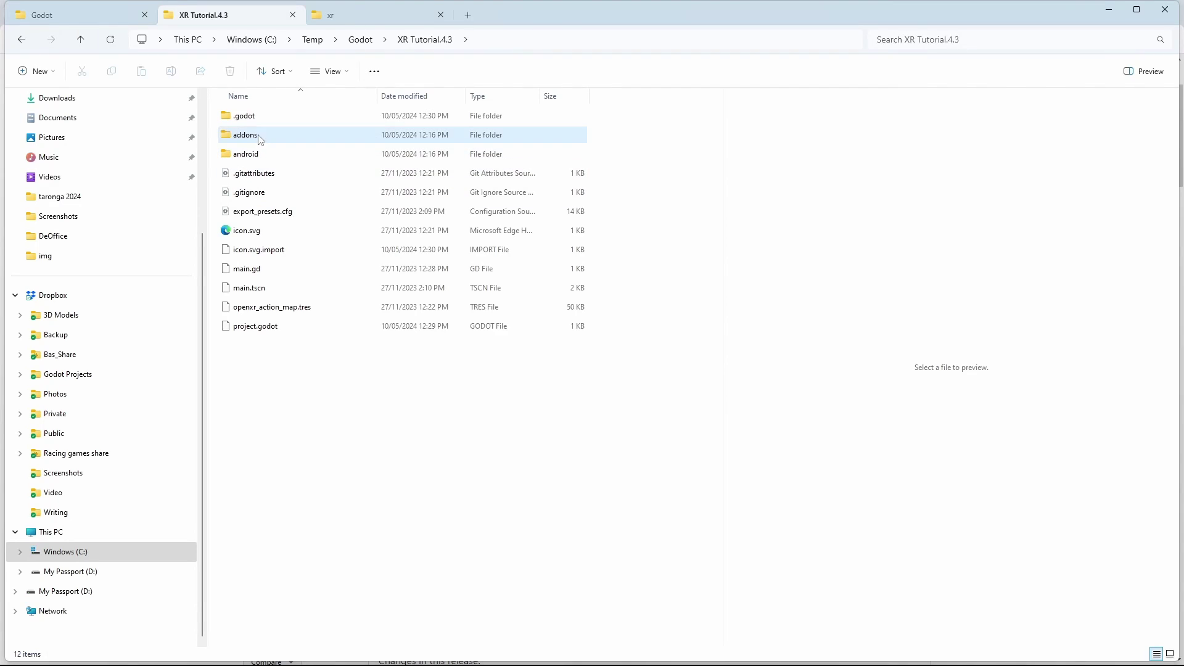
double_click(259, 138)
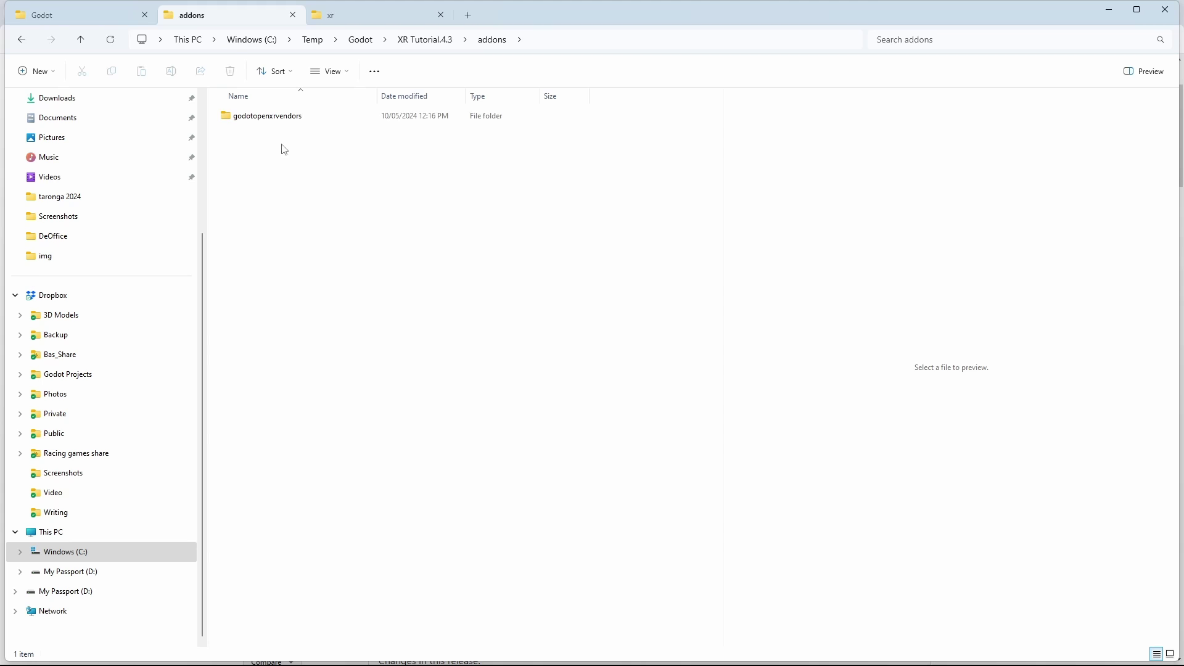
left_click(278, 122)
right_click(275, 119)
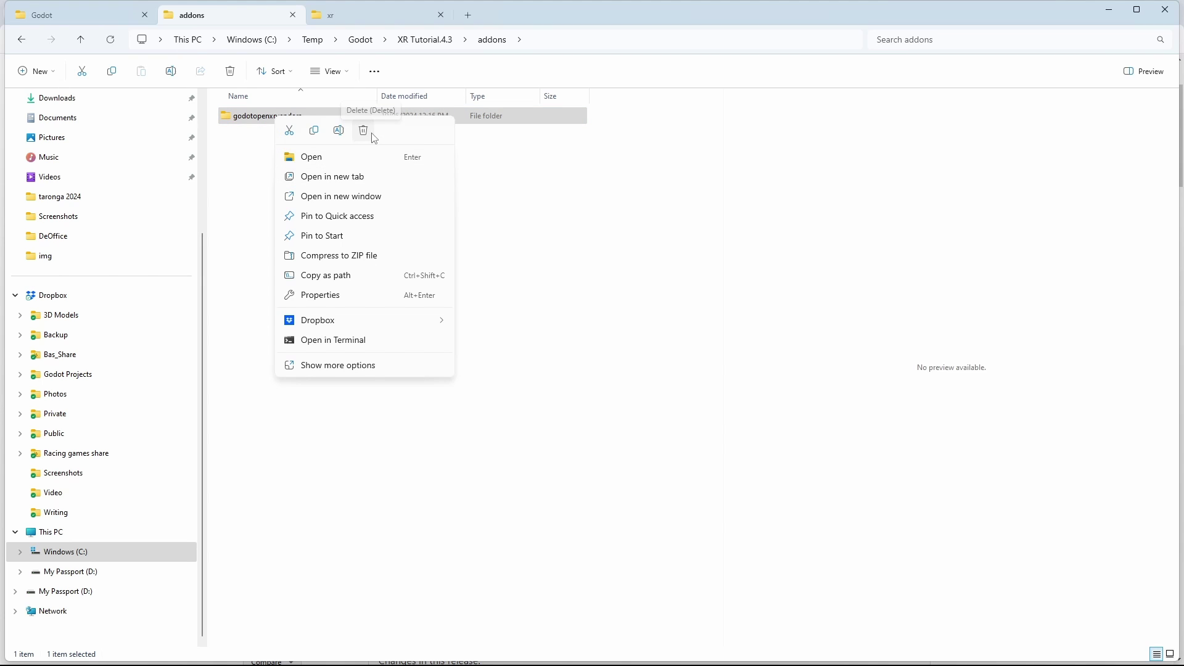
left_click(374, 139)
- Copy godotopenxrvendors from the zip's addons folder and paste it into the project's addons folder
key("ctrl+Tab")
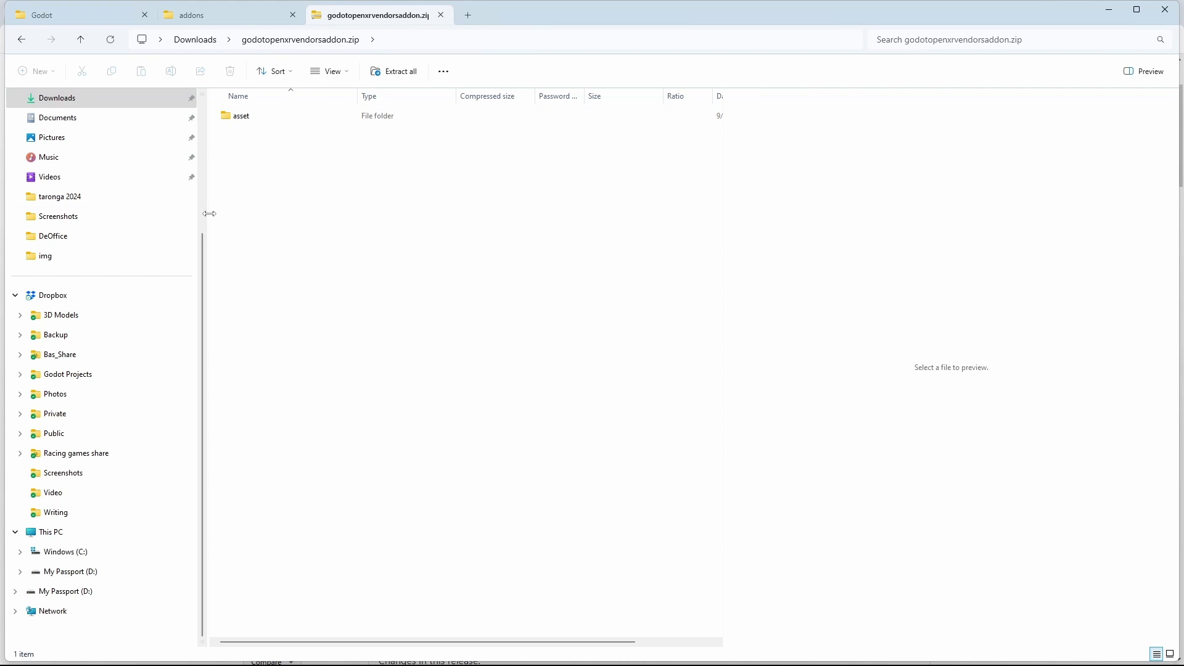
double_click(242, 115)
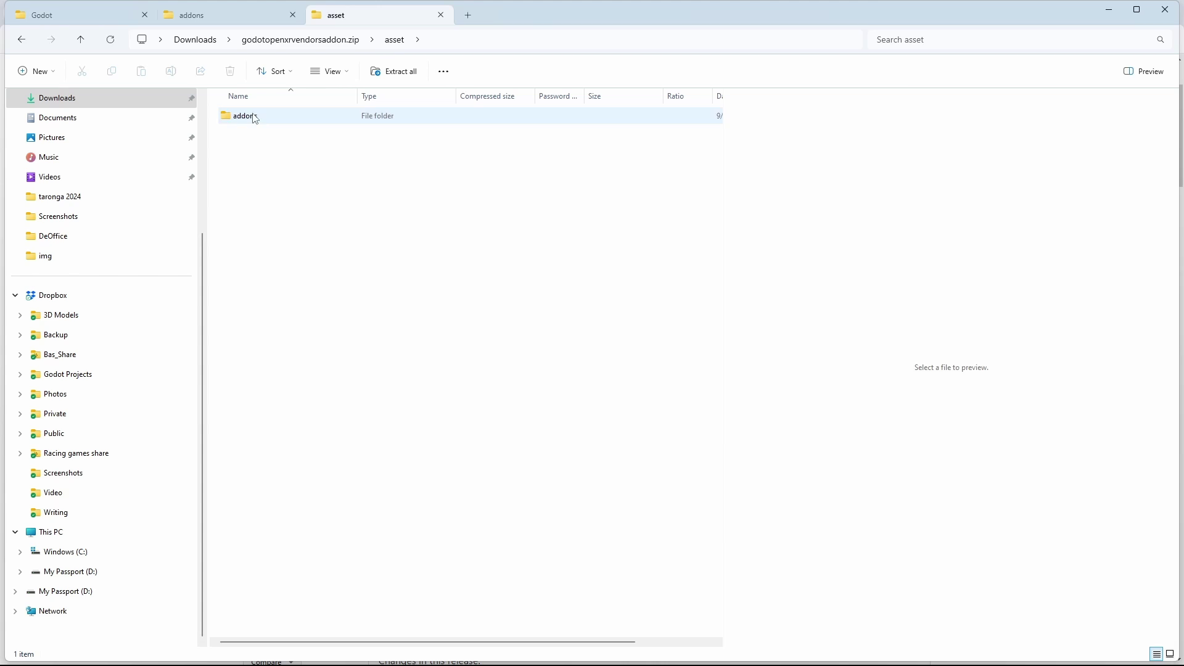
left_click(311, 118)
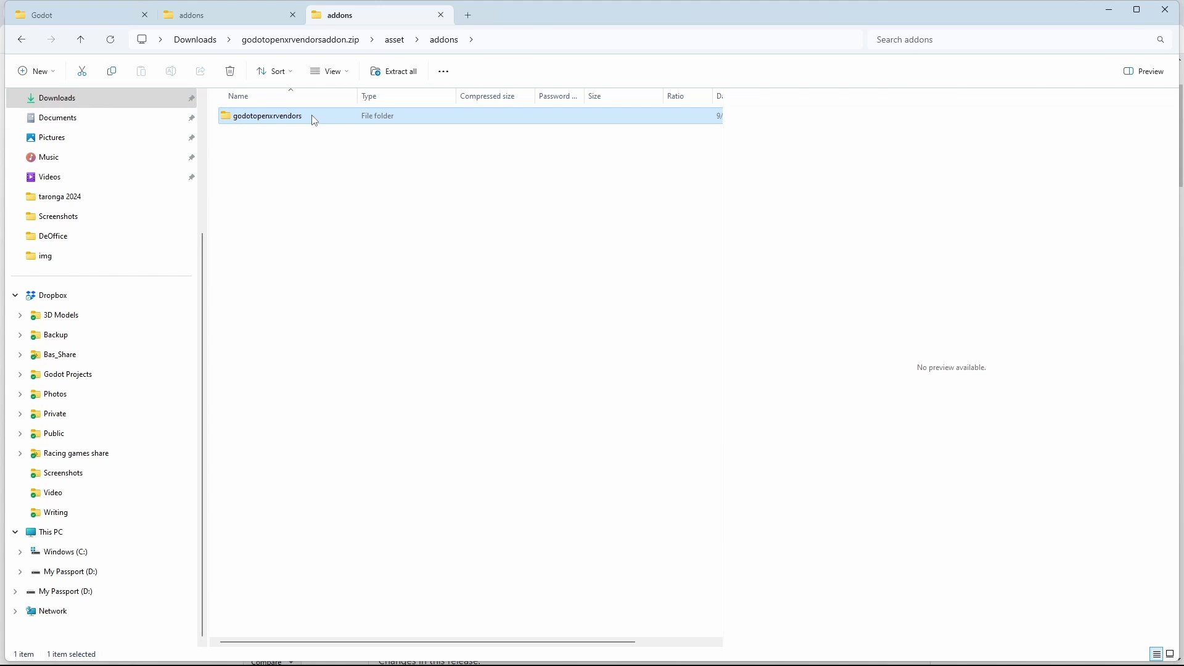
right_click(312, 119)
left_click(362, 171)
left_click(246, 17)
right_click(323, 183)
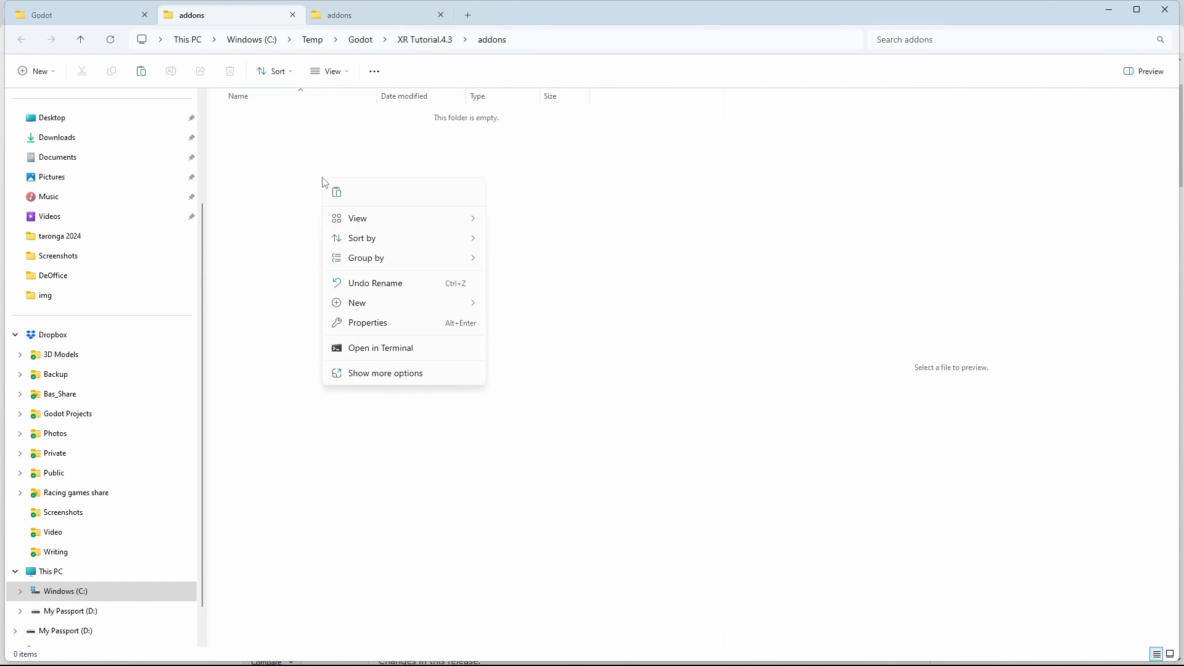
left_click(337, 191)
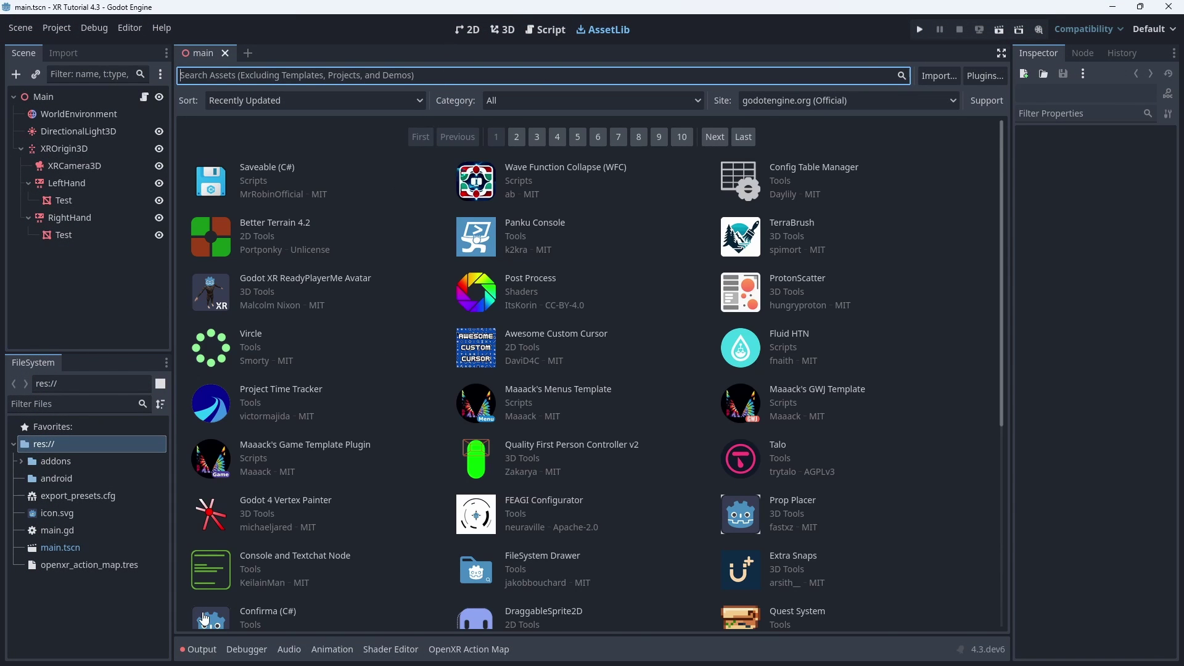
- In the 3D view, check the XR > OpenXR project settings and leave Environment Blend Mode at Opaque
left_click(200, 649)
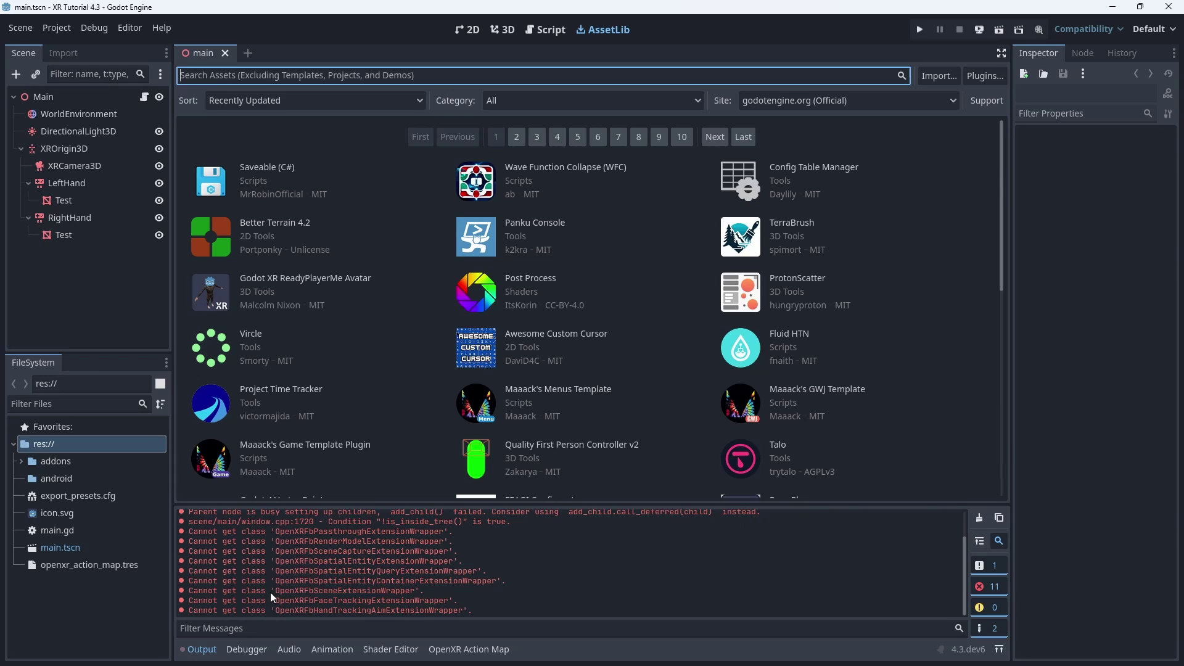
left_click(498, 30)
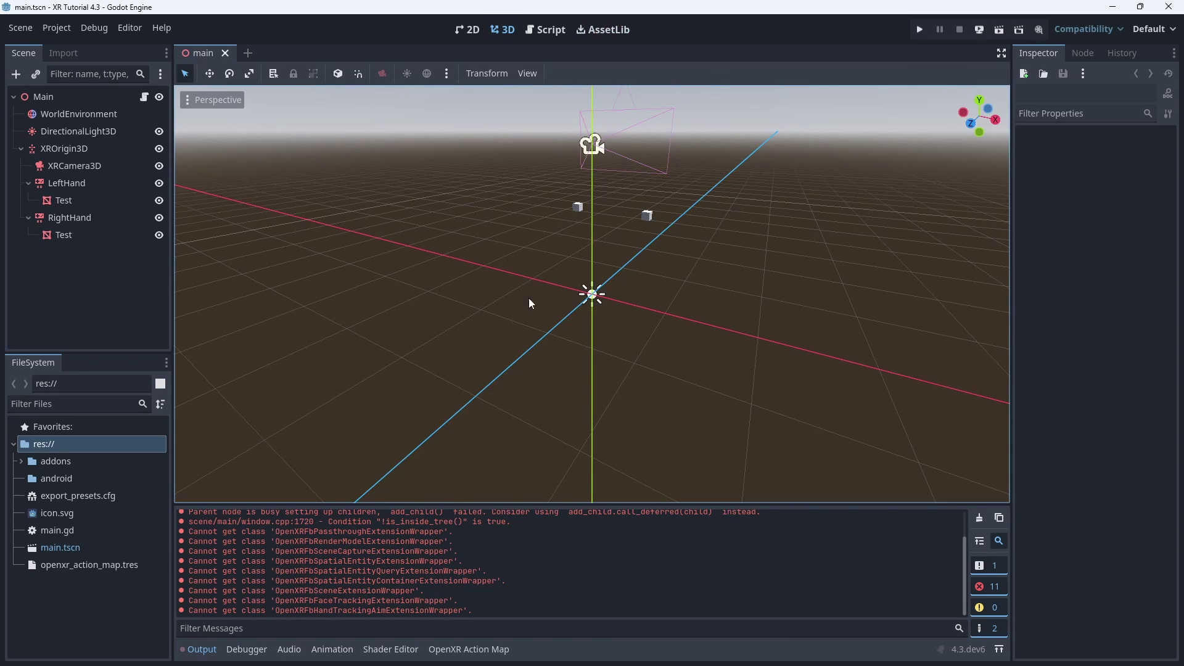
left_click(61, 33)
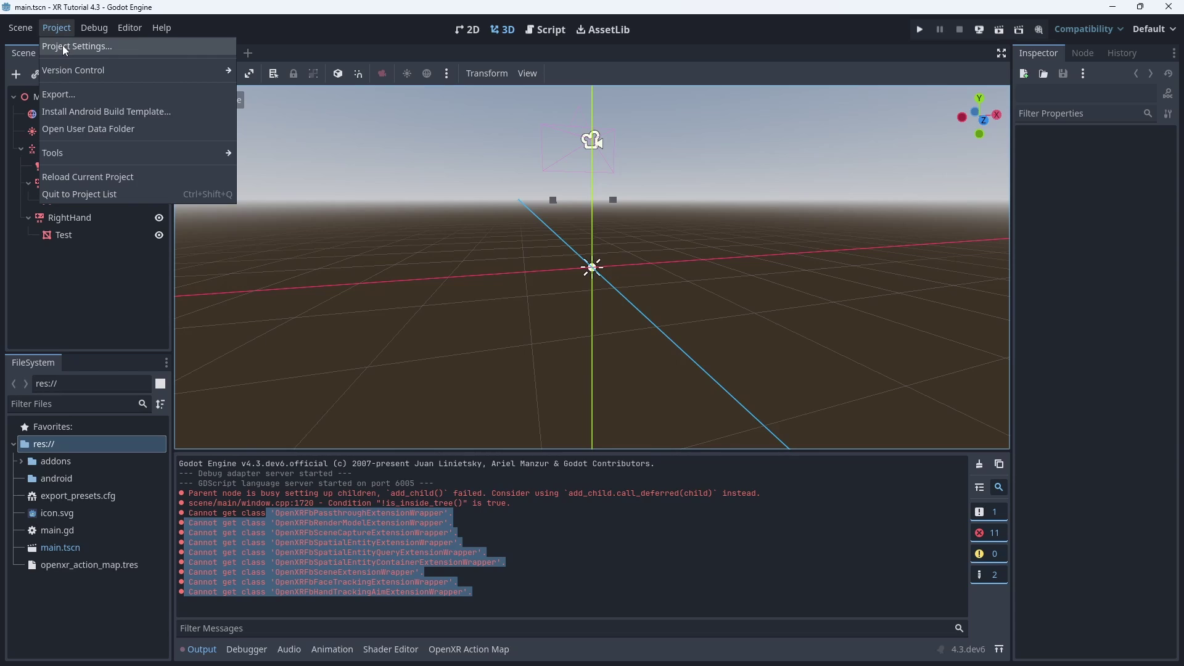
left_click(63, 46)
scroll(408, 318, "down", 2)
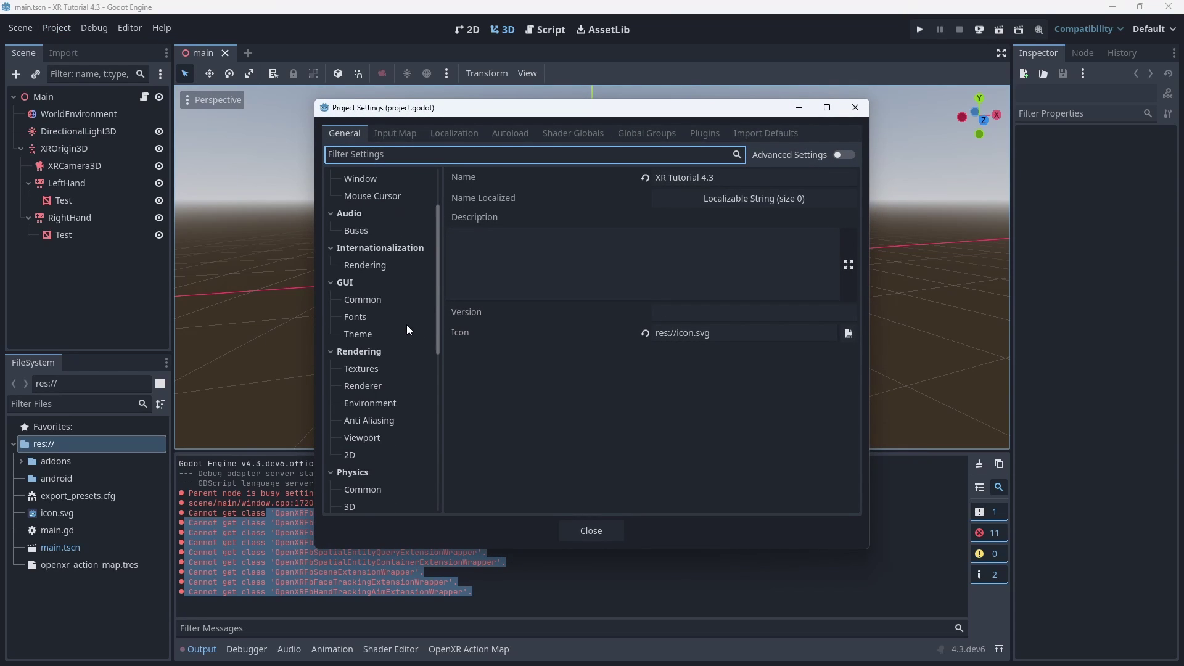
scroll(407, 329, "down", 4)
left_click(364, 389)
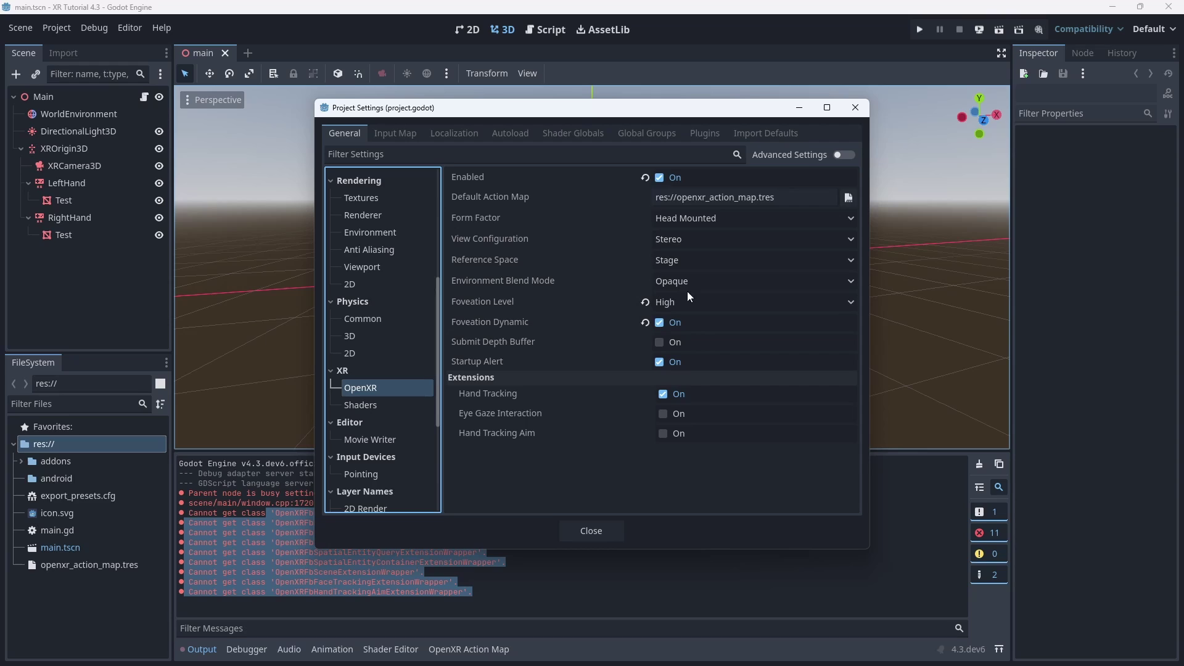
left_click(707, 281)
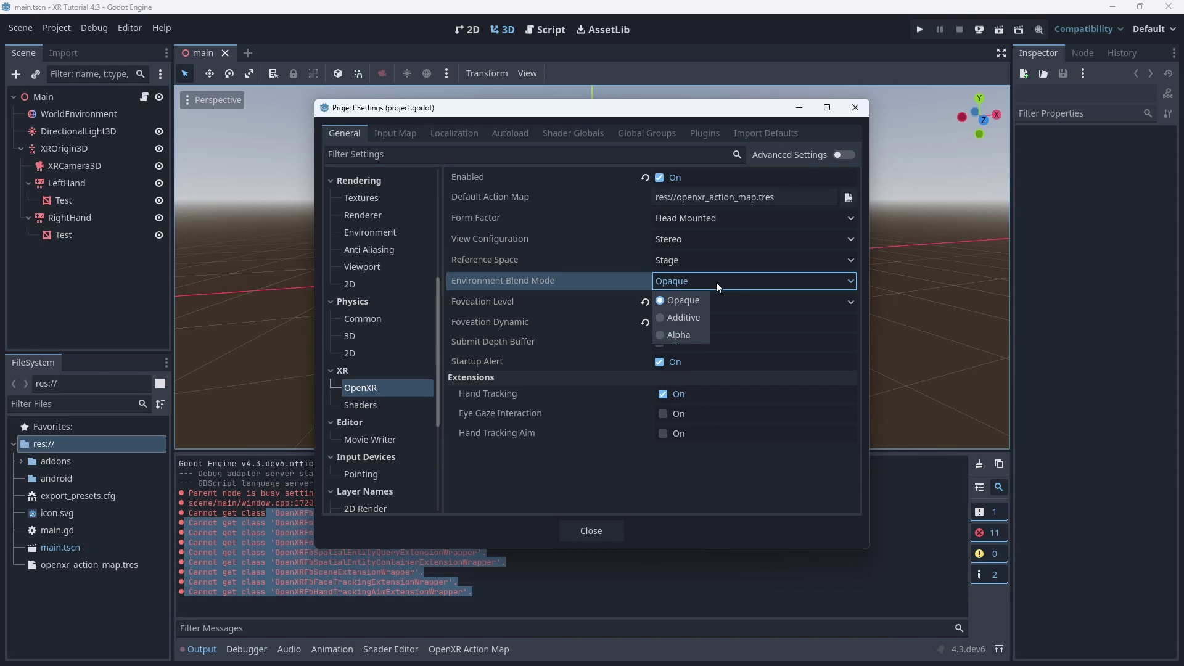
left_click(681, 301)
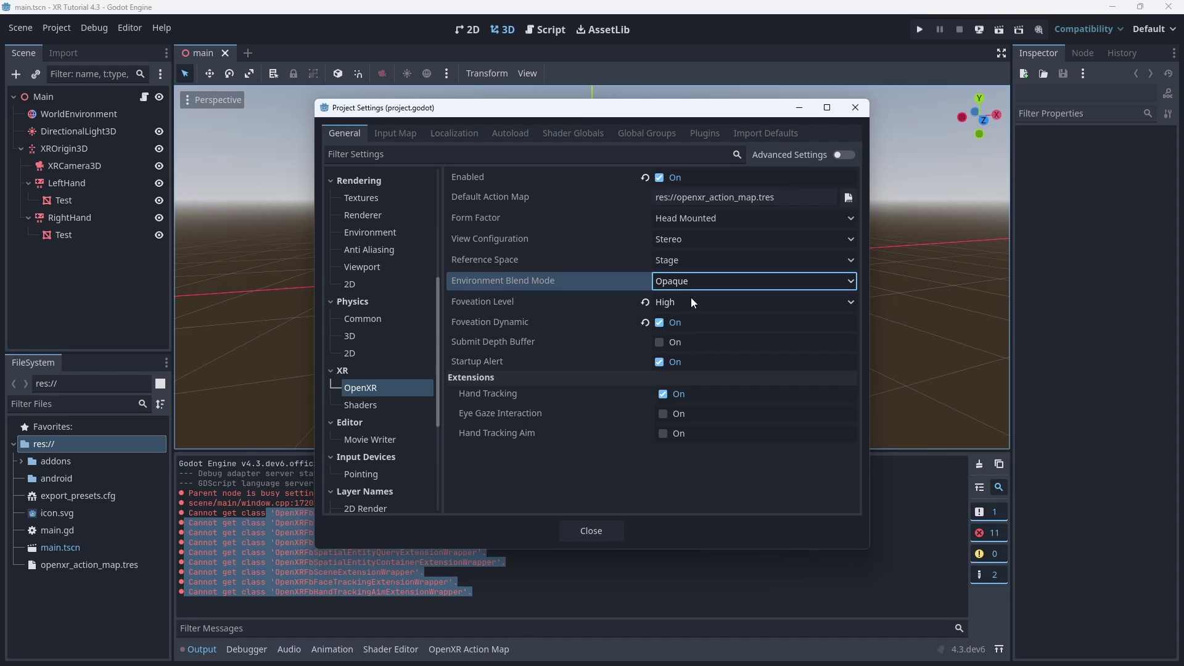
- Set Passthrough to Optional in the Quest export preset
left_click(604, 537)
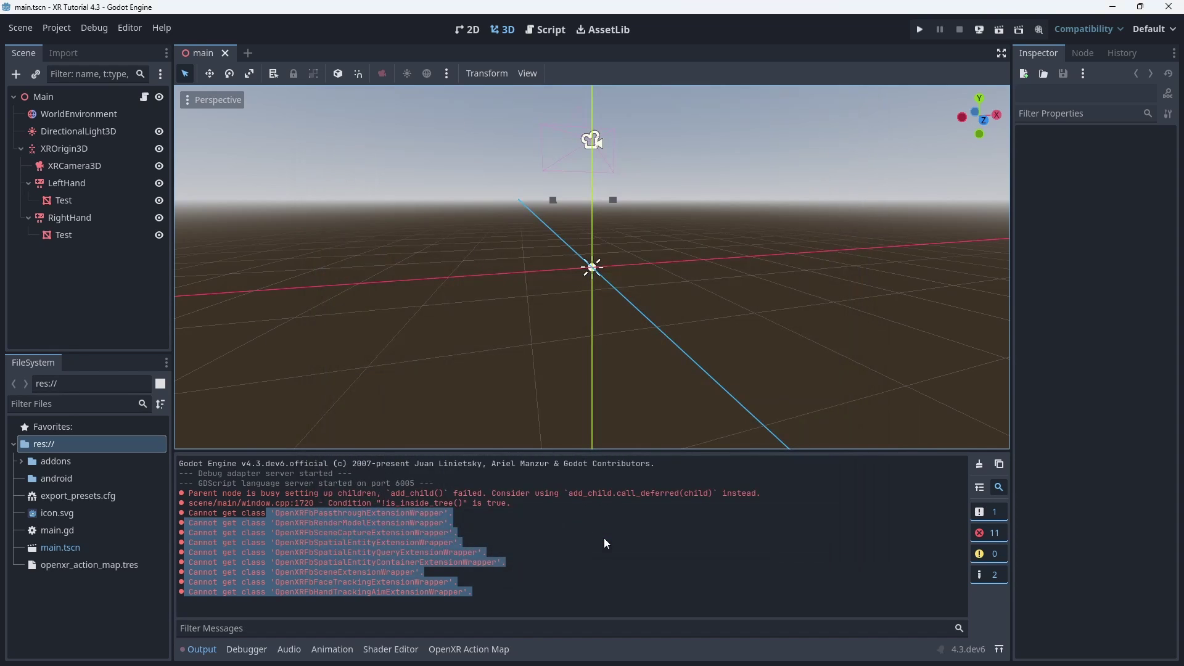
left_click(56, 27)
left_click(62, 94)
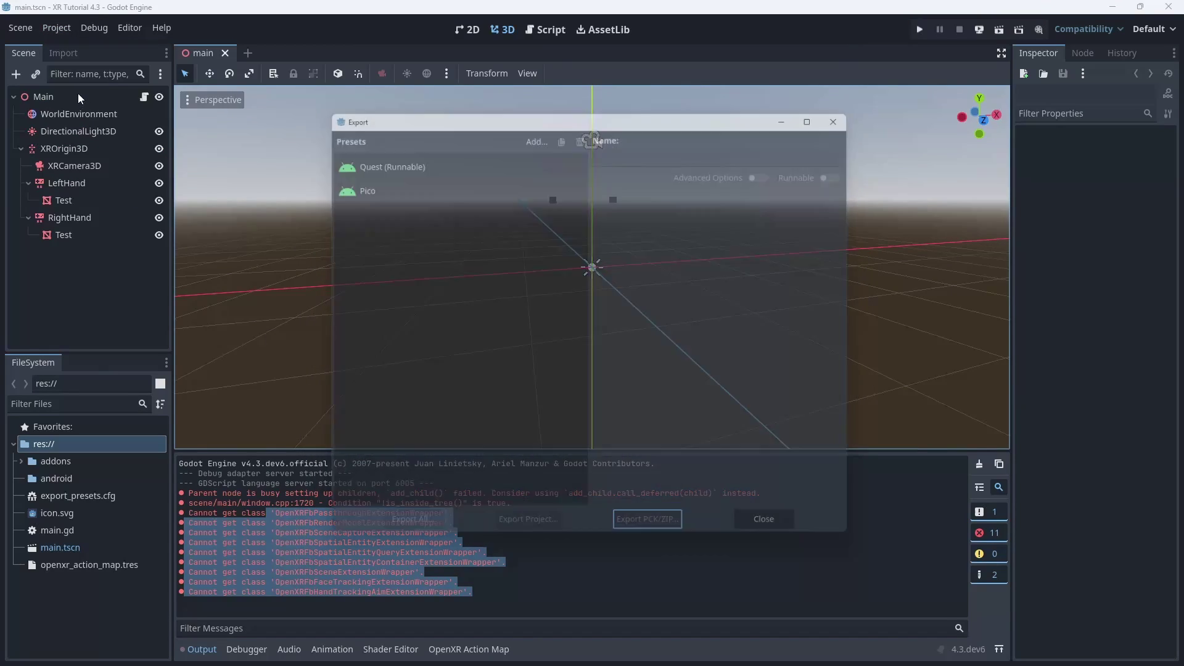
left_click(417, 156)
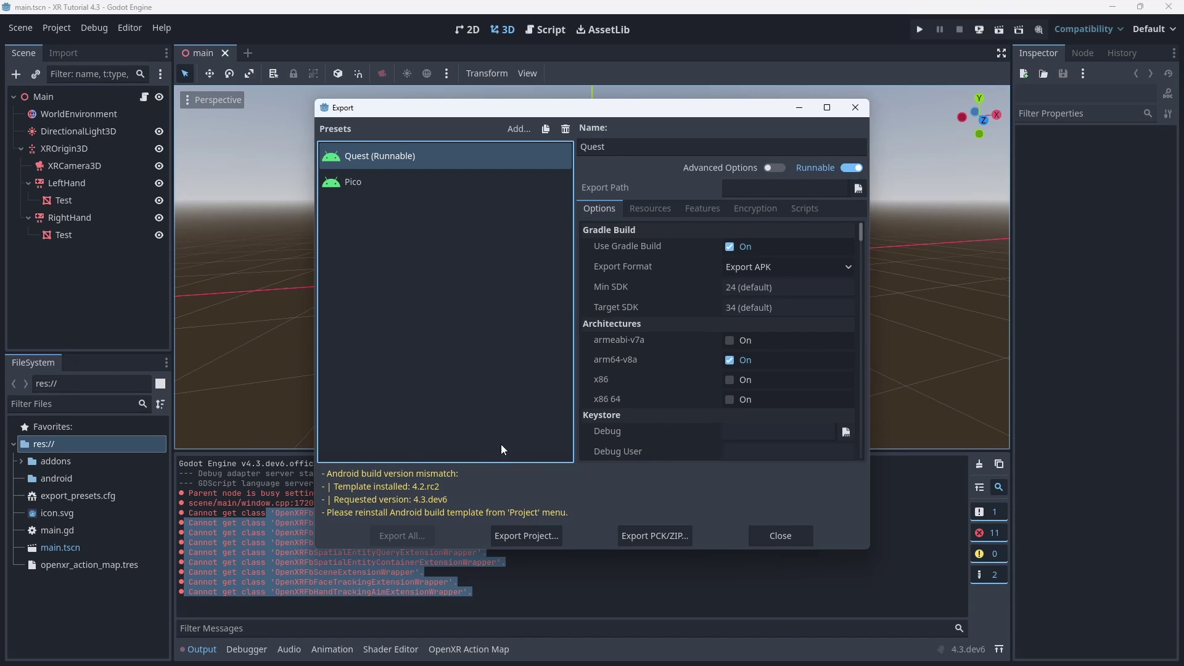
left_click_drag(860, 235, 838, 436)
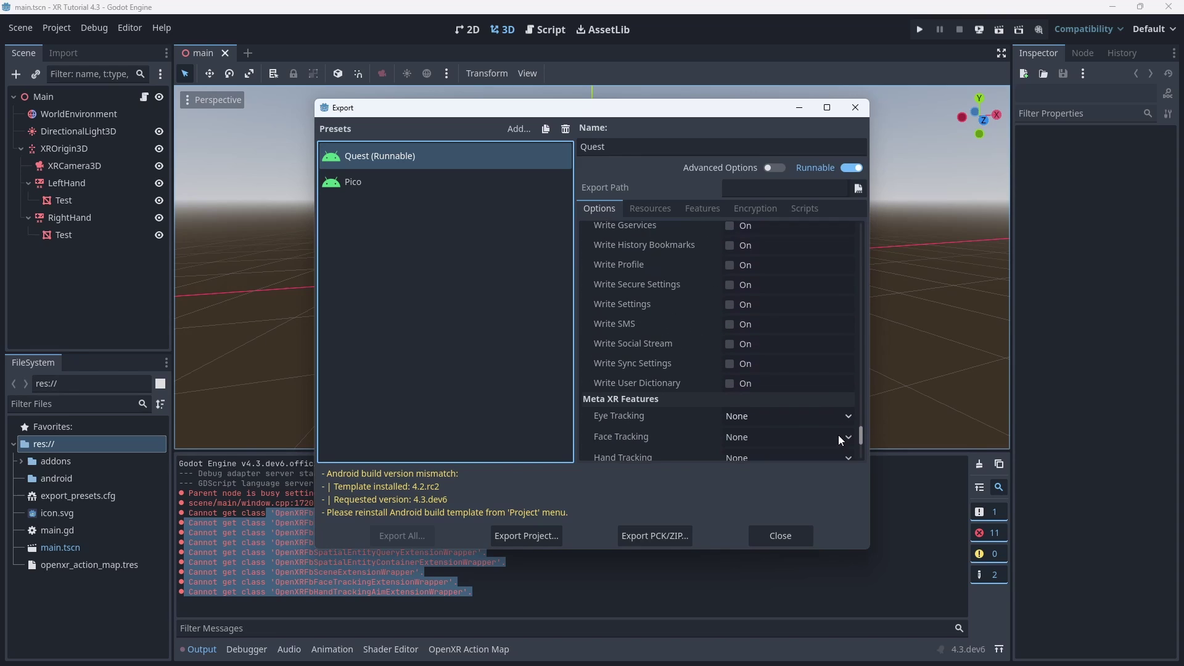
scroll(838, 435, "down", 5)
scroll(835, 447, "up", 2)
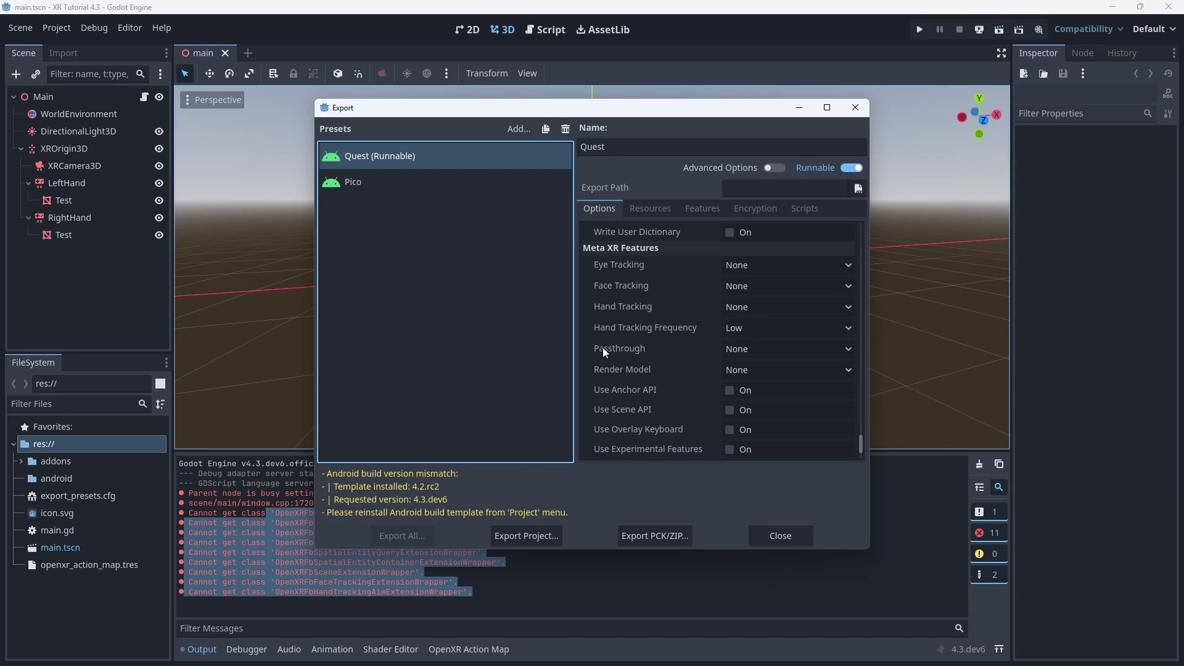
left_click(831, 348)
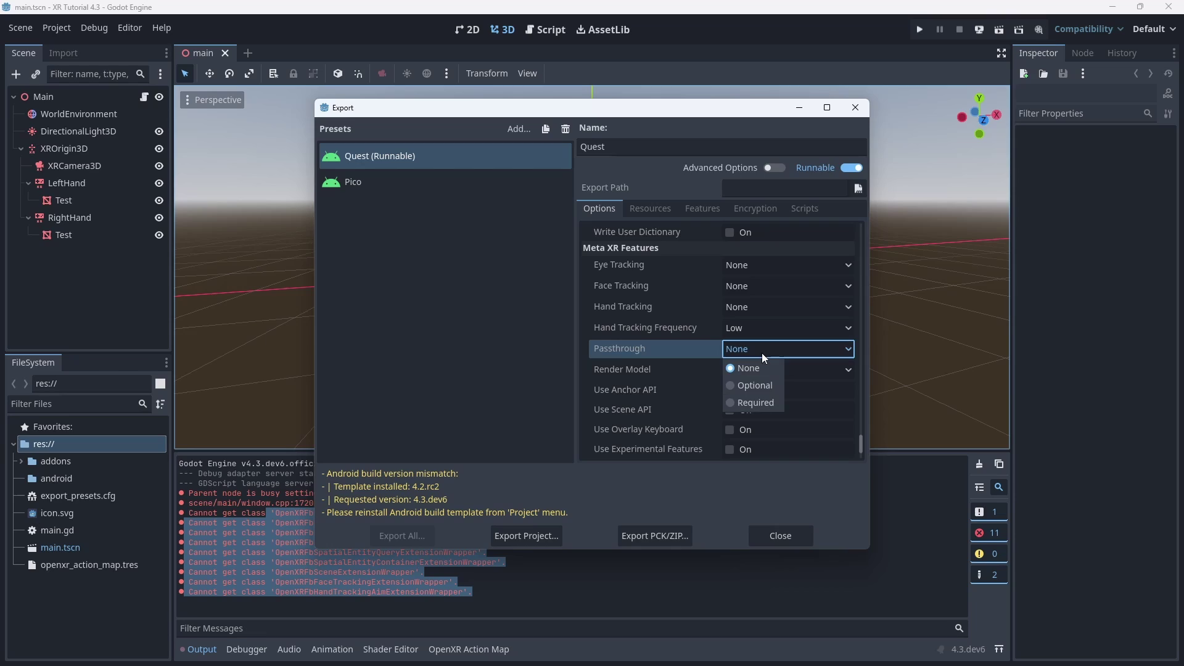
left_click(766, 390)
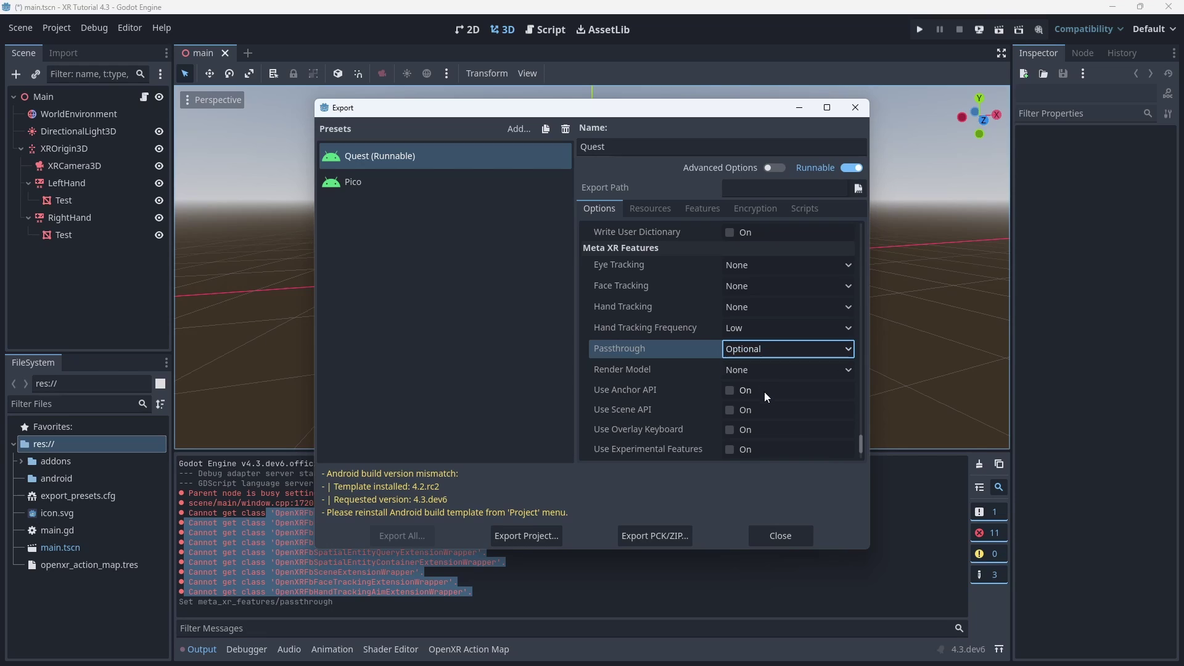
left_click(782, 536)
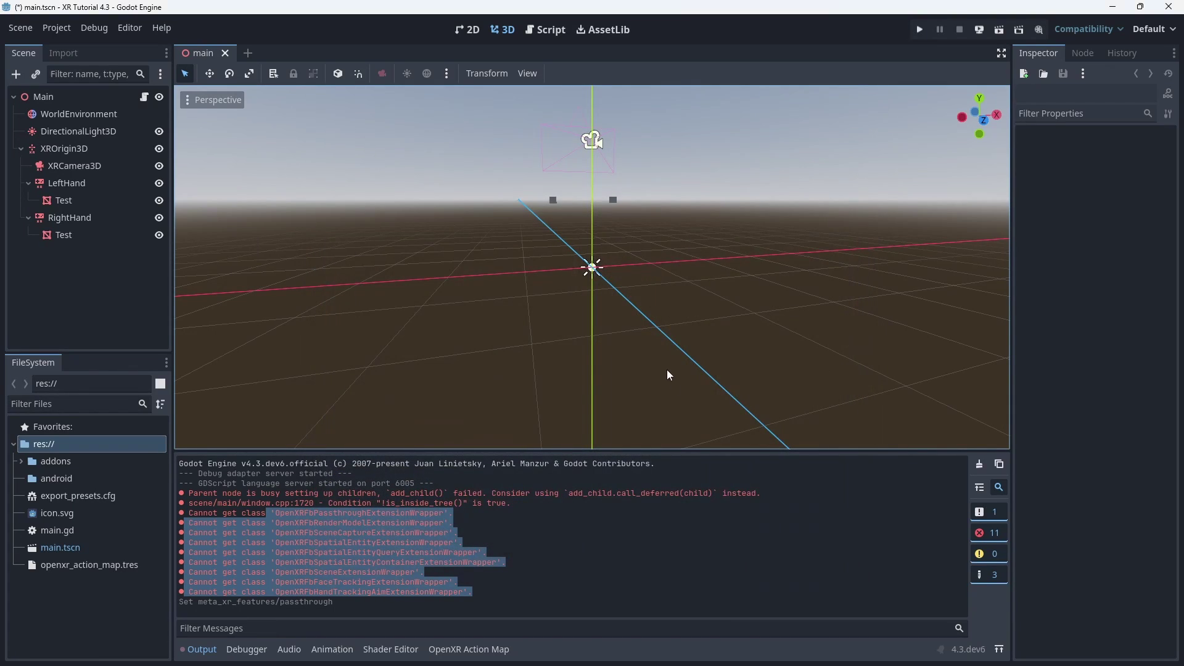
- Delete the android folder from the XR Tutorial.4.3 project folder
key("alt+Tab")
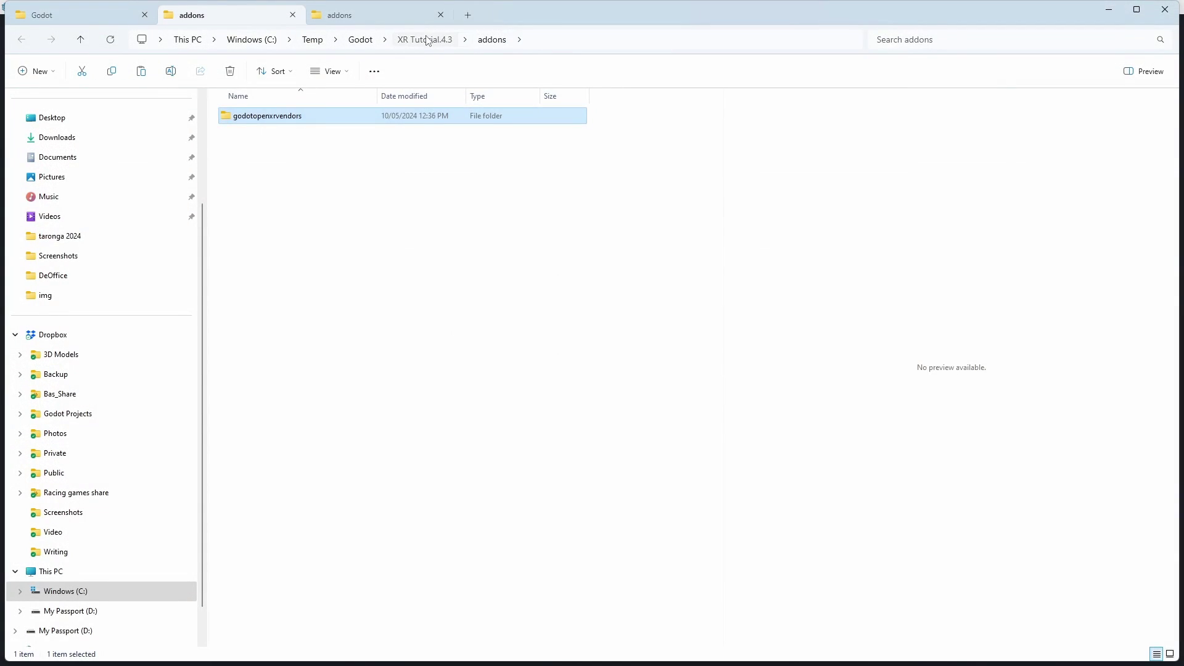
left_click(424, 39)
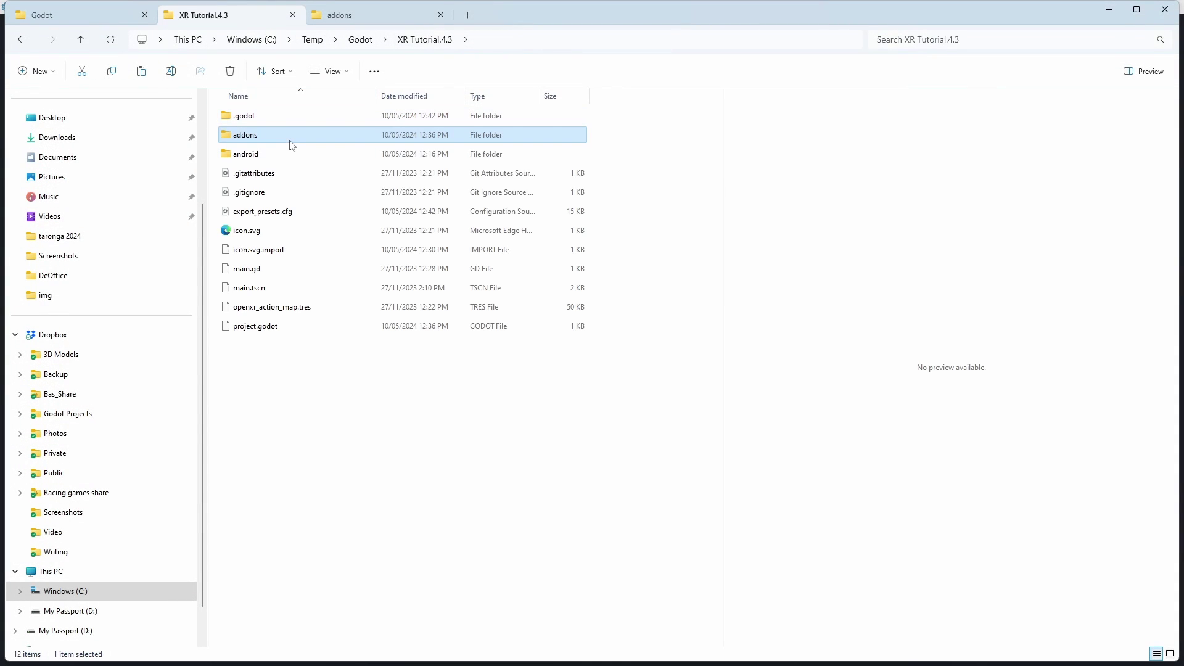
left_click(245, 158)
right_click(242, 158)
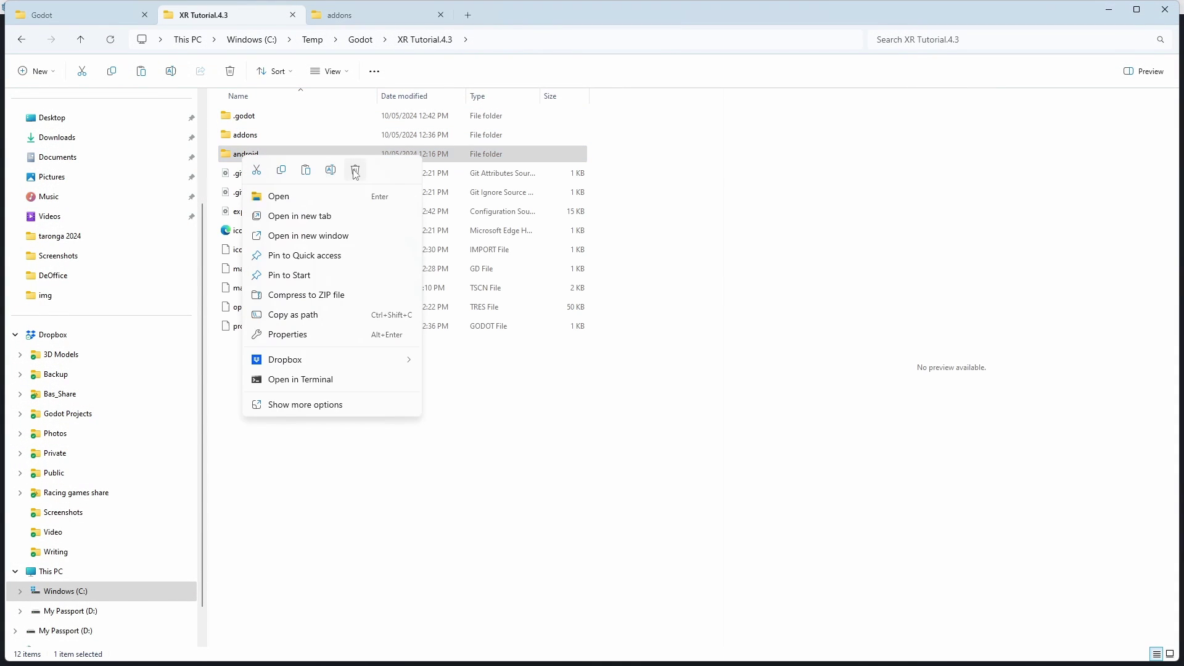
key("Escape")
key("Delete")
- Install the Android build template, then bring up the Project > Export presets
left_click(102, 112)
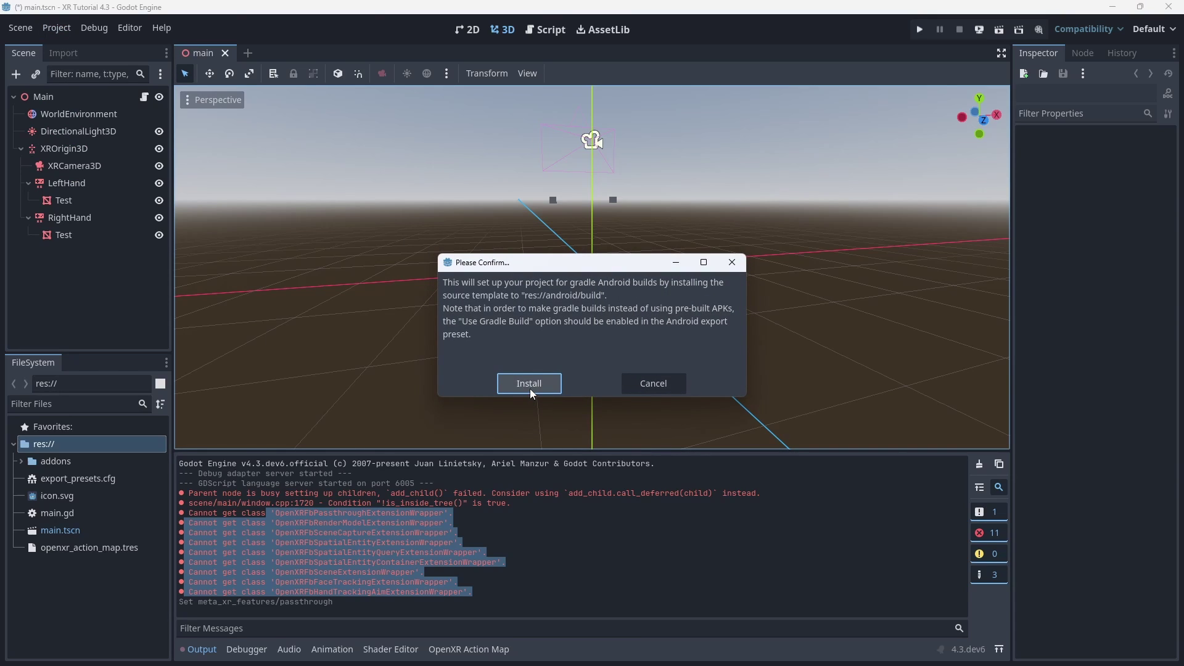
left_click(529, 383)
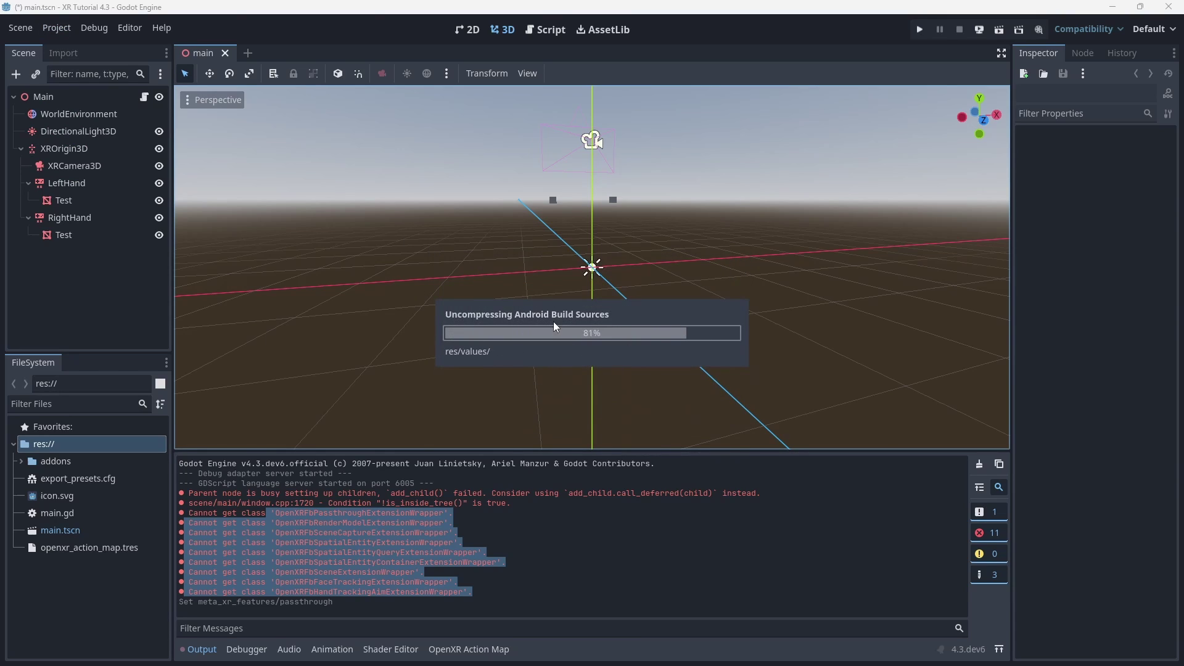
left_click(61, 23)
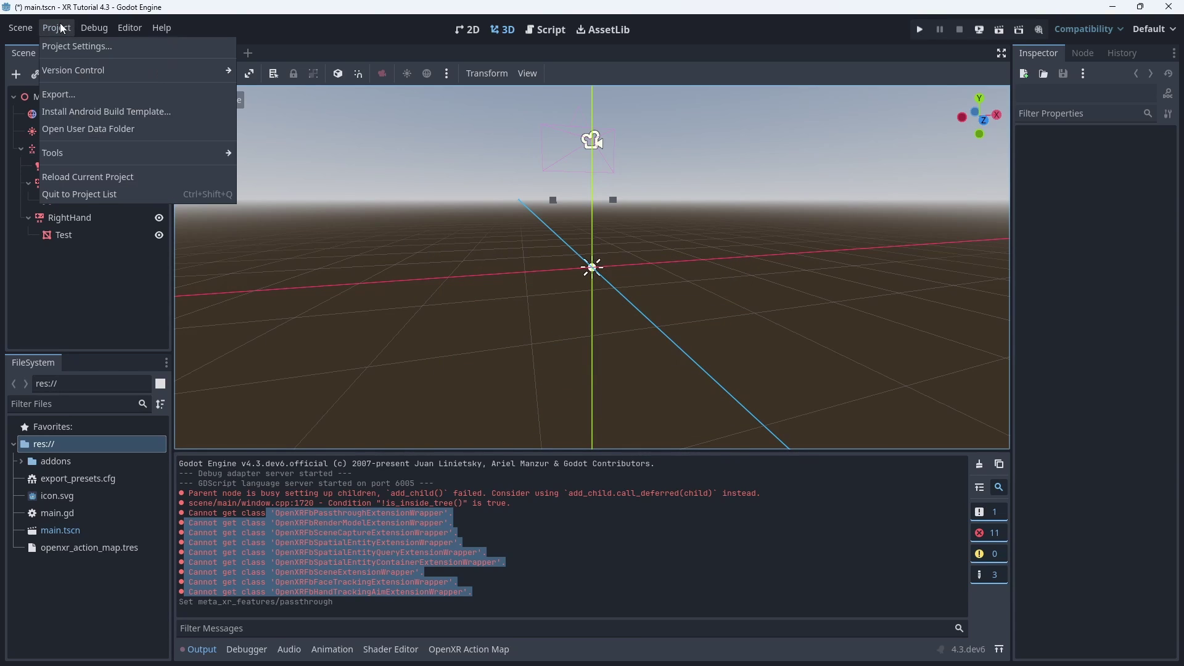
left_click(64, 87)
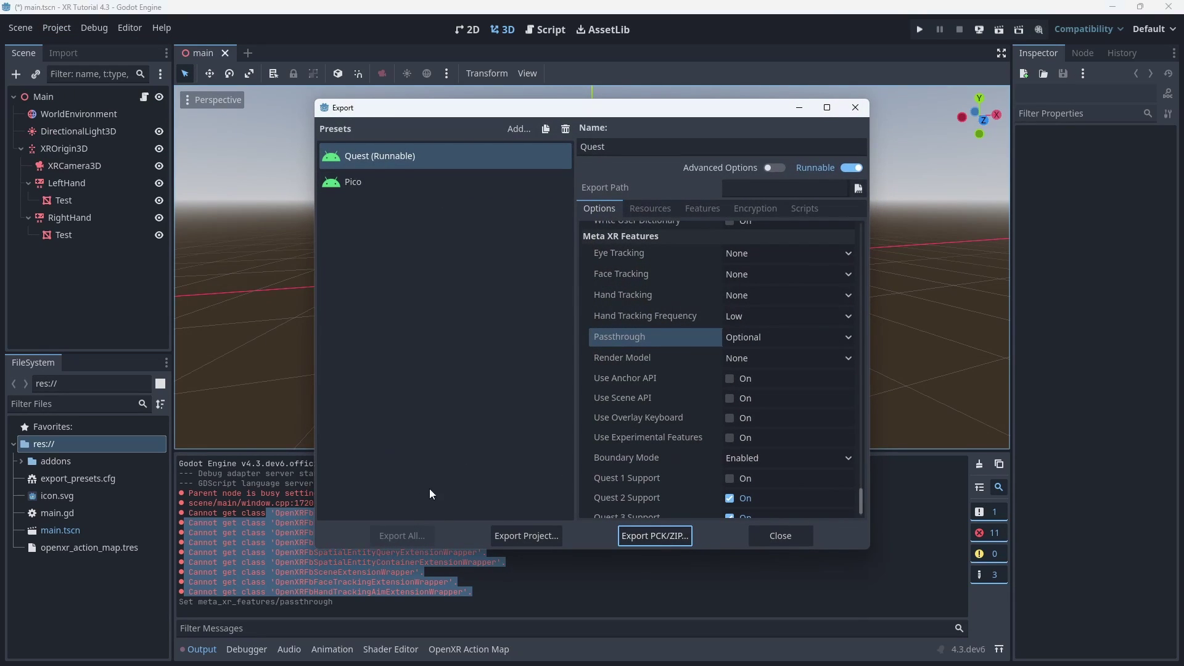
- Add a MeshInstance3D under Main and name it Table
left_click(780, 536)
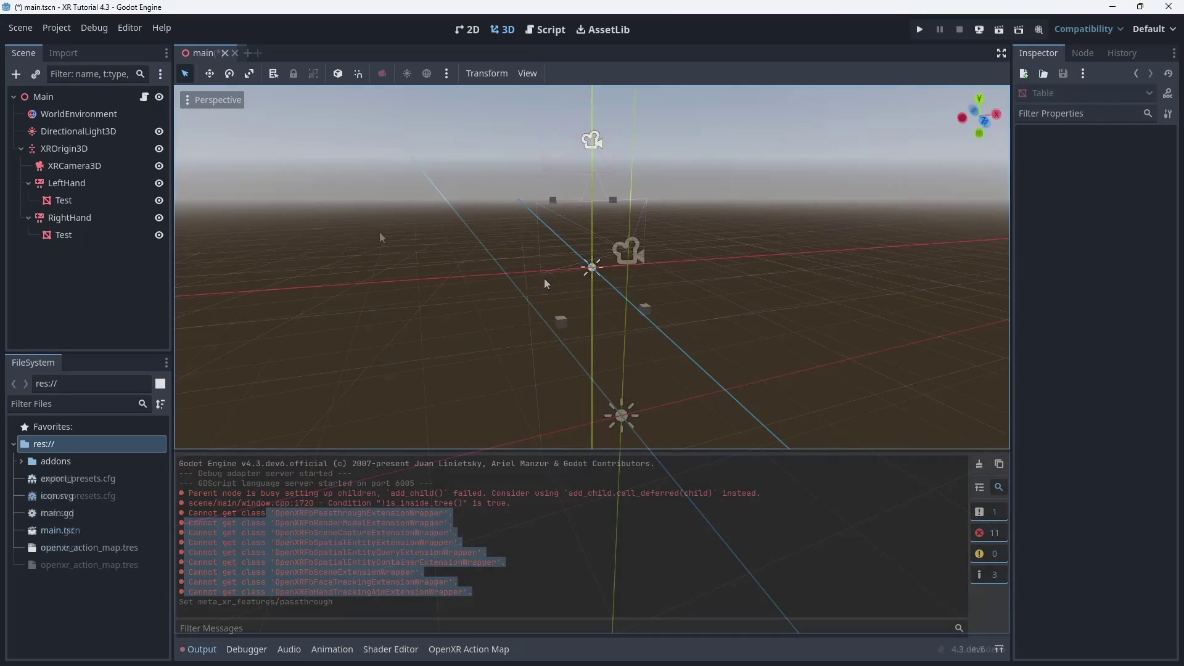
left_click(43, 97)
left_click(14, 73)
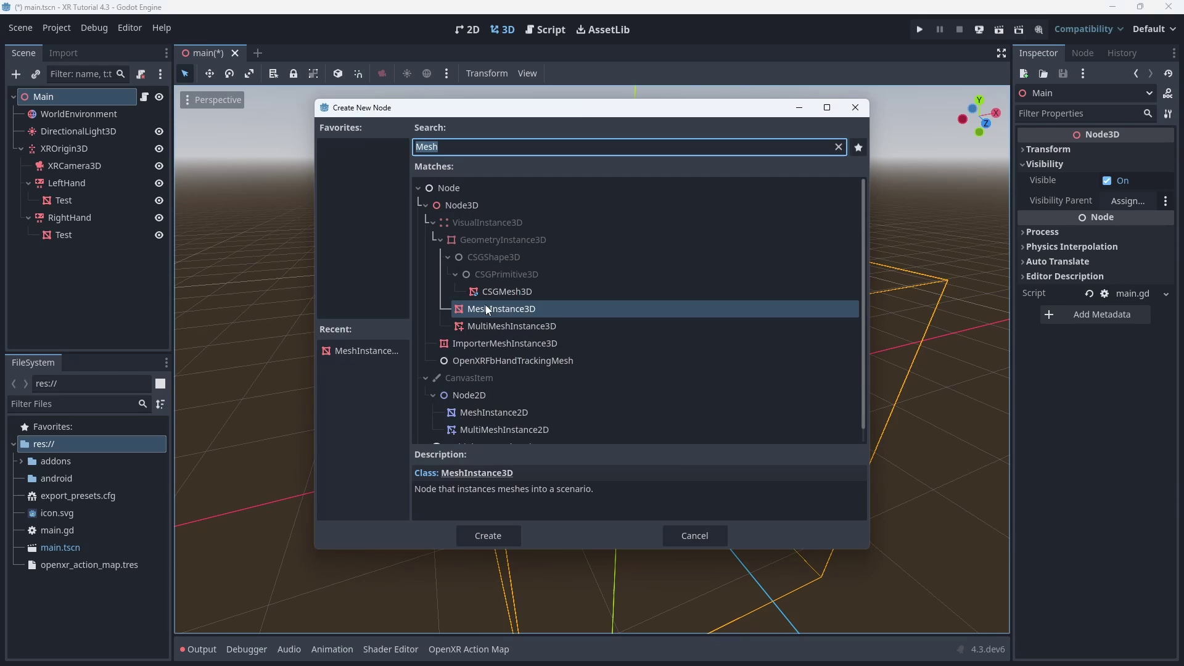
double_click(501, 316)
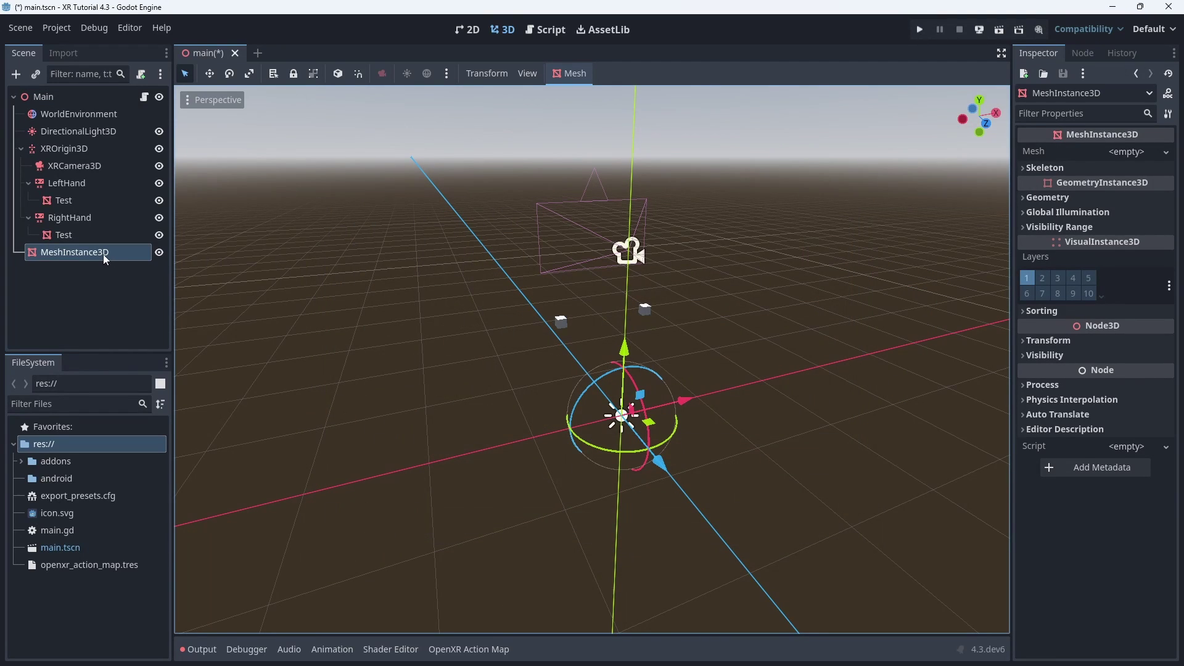
double_click(102, 254)
type("Table")
key("Return")
- Give Table a 1 × 0.1 × 0.5 m BoxMesh and raise it above the floor
left_click(1145, 154)
left_click(1136, 186)
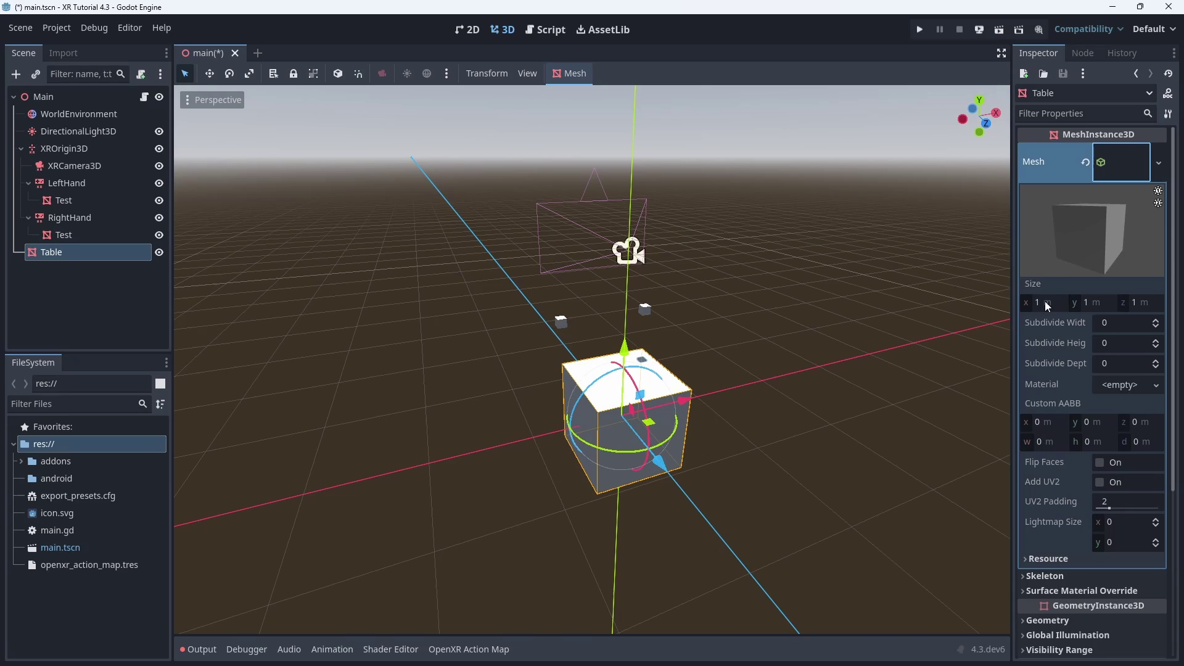
left_click(1086, 302)
type("0.")
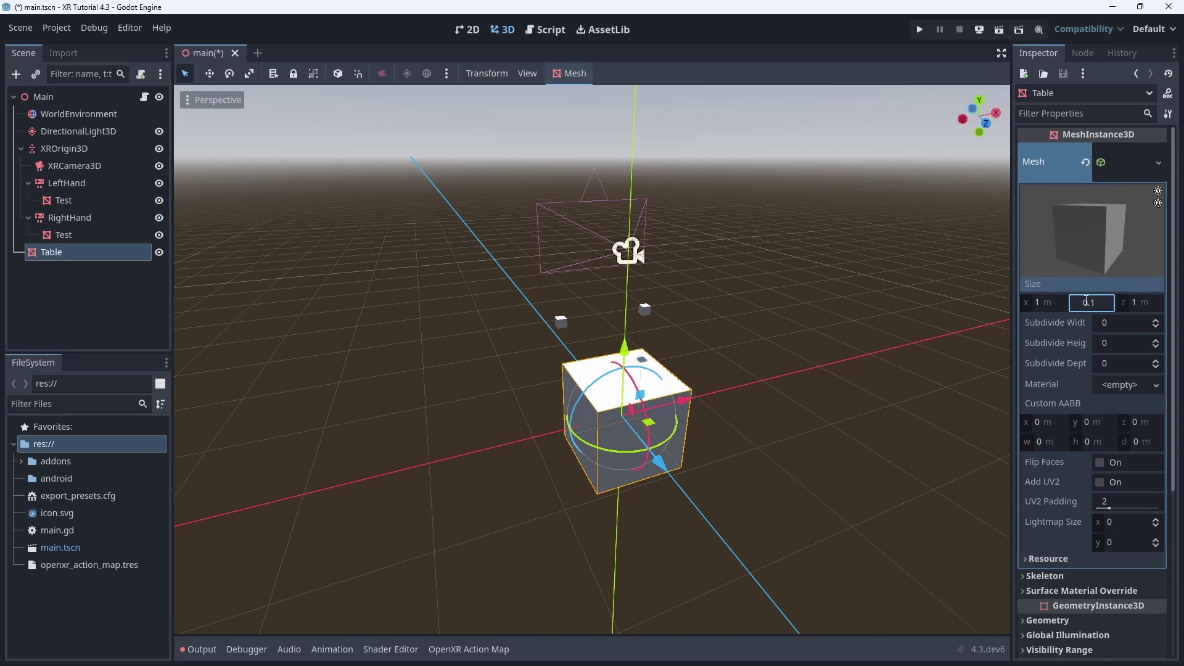
key("Tab")
type("0")
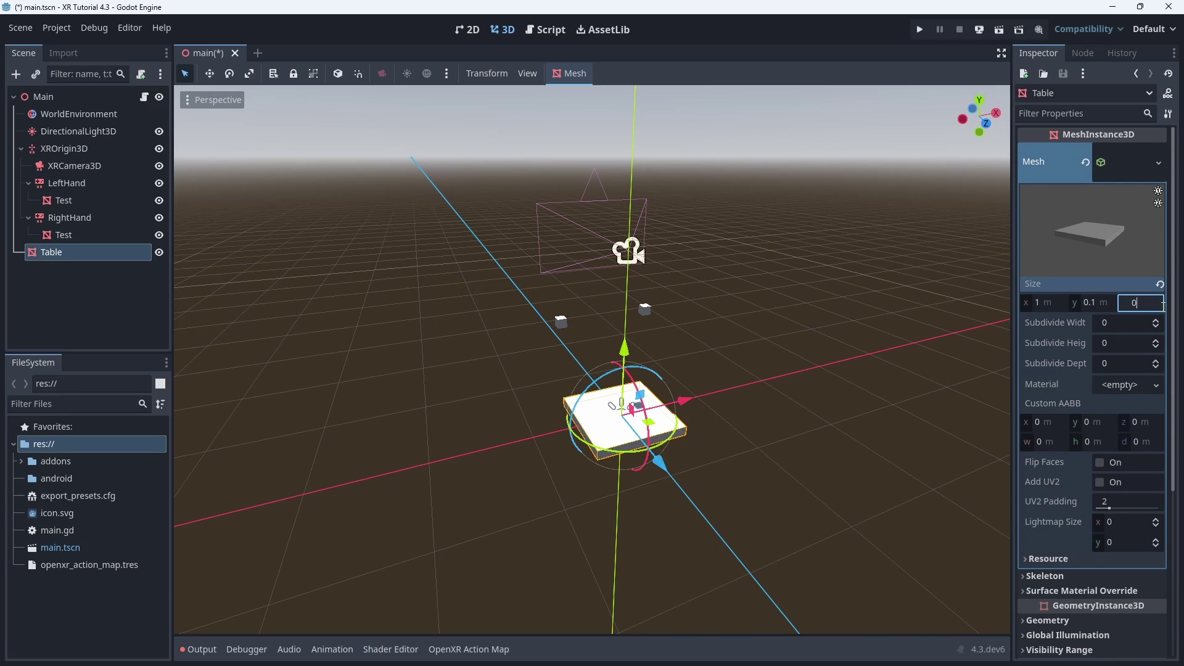
type(".5")
key("Tab")
left_click_drag(625, 349, 630, 243)
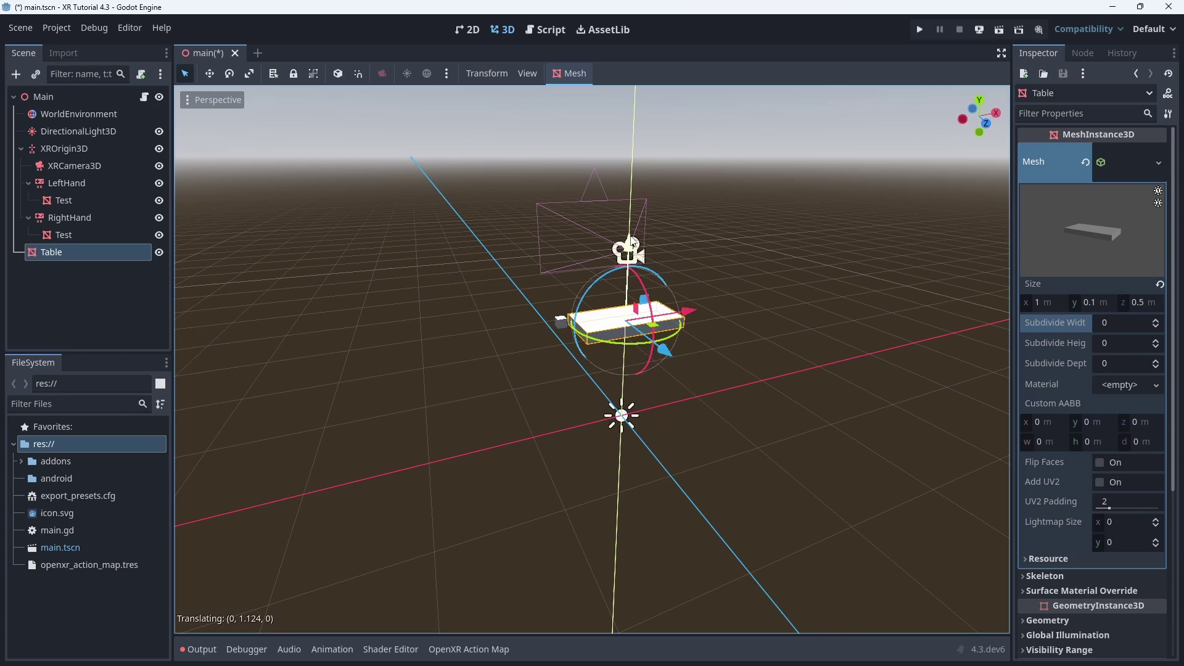
left_click_drag(662, 344, 607, 320)
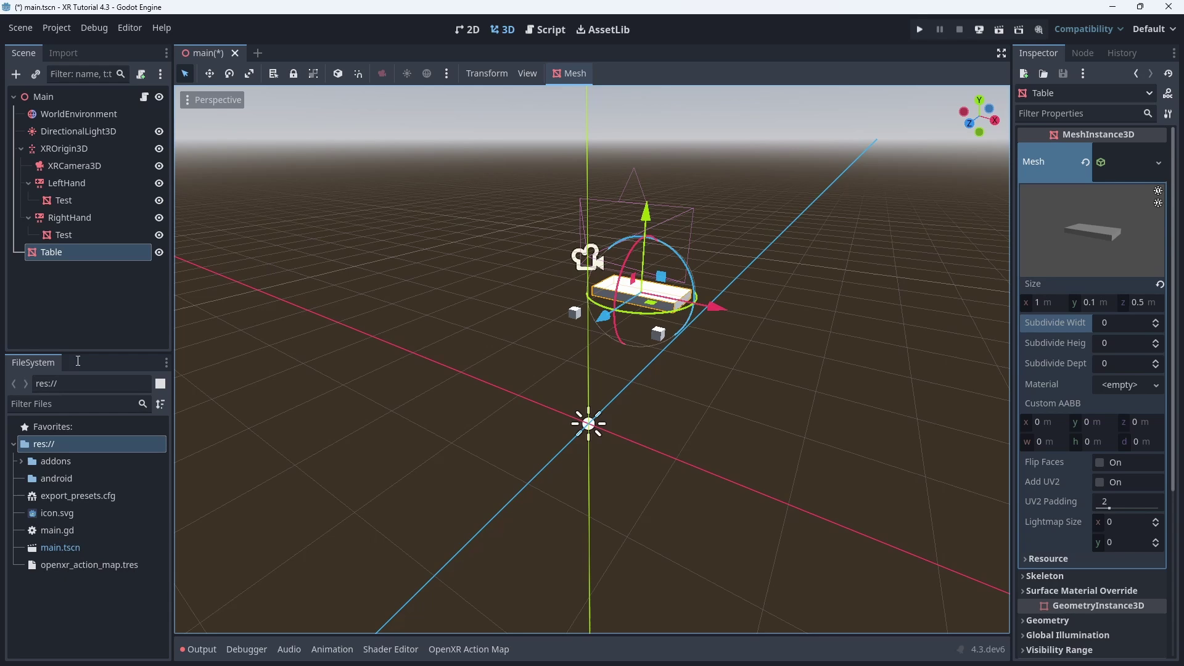
- Add an Area3D under Main and name it Detector
left_click(56, 96)
key("ctrl+a")
type("area")
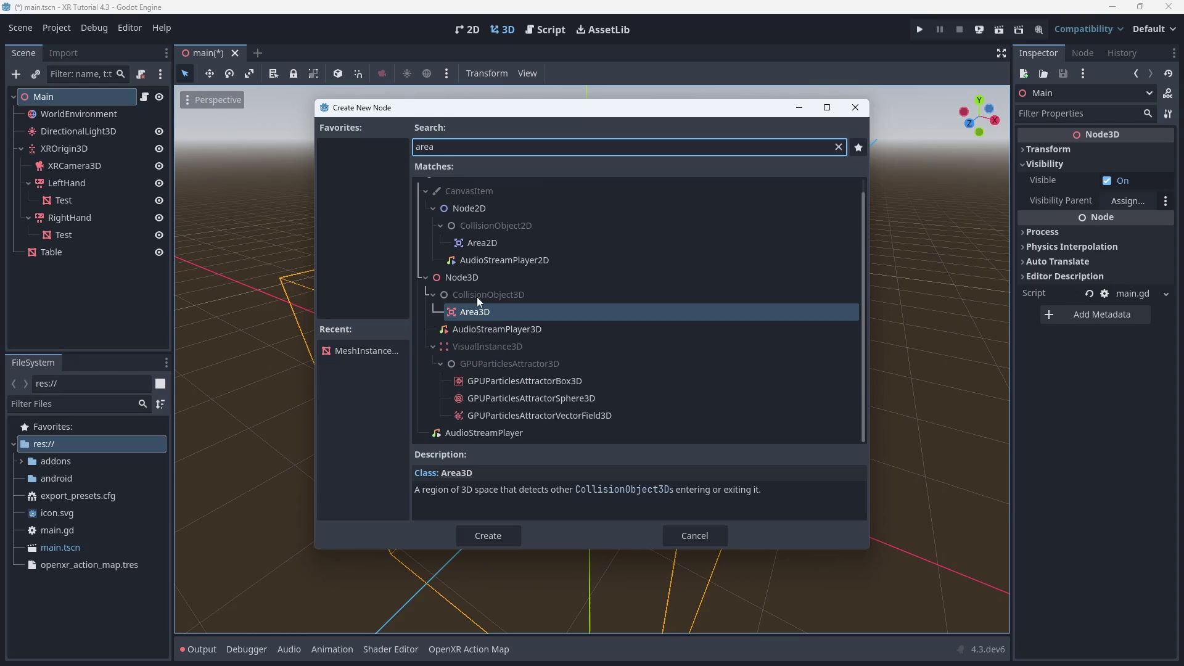
double_click(477, 309)
key("F2")
type("Detector")
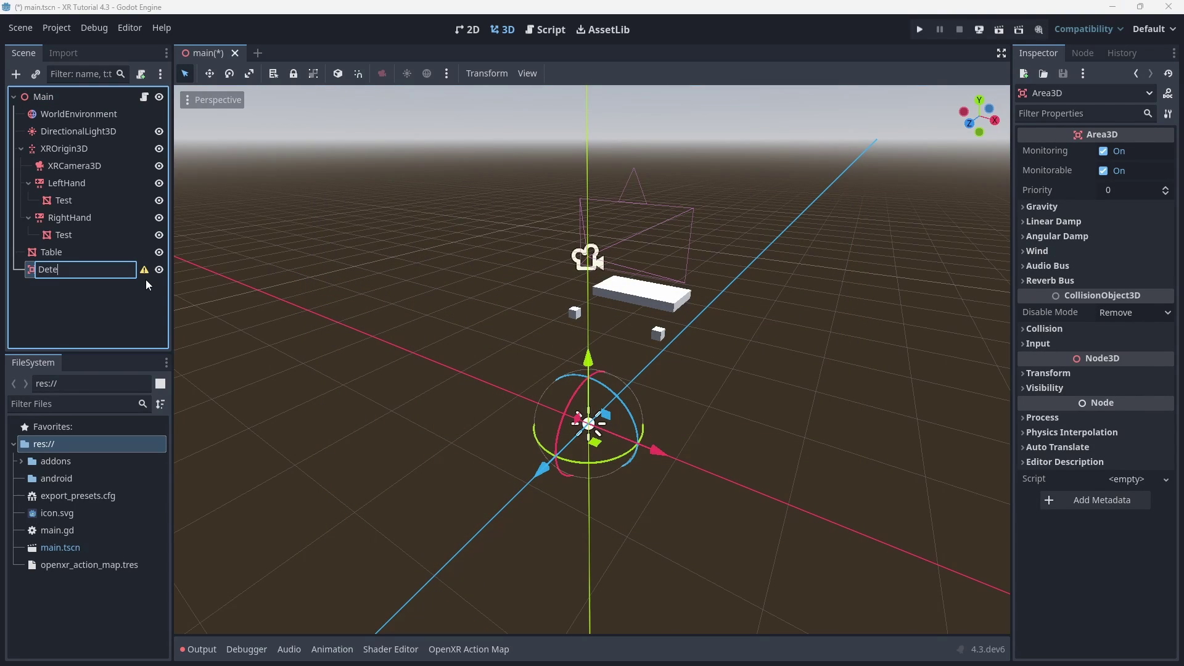
key("Return")
- Add a CollisionShape3D under Detector with a 0.1 m BoxShape3D
key("ctrl+a")
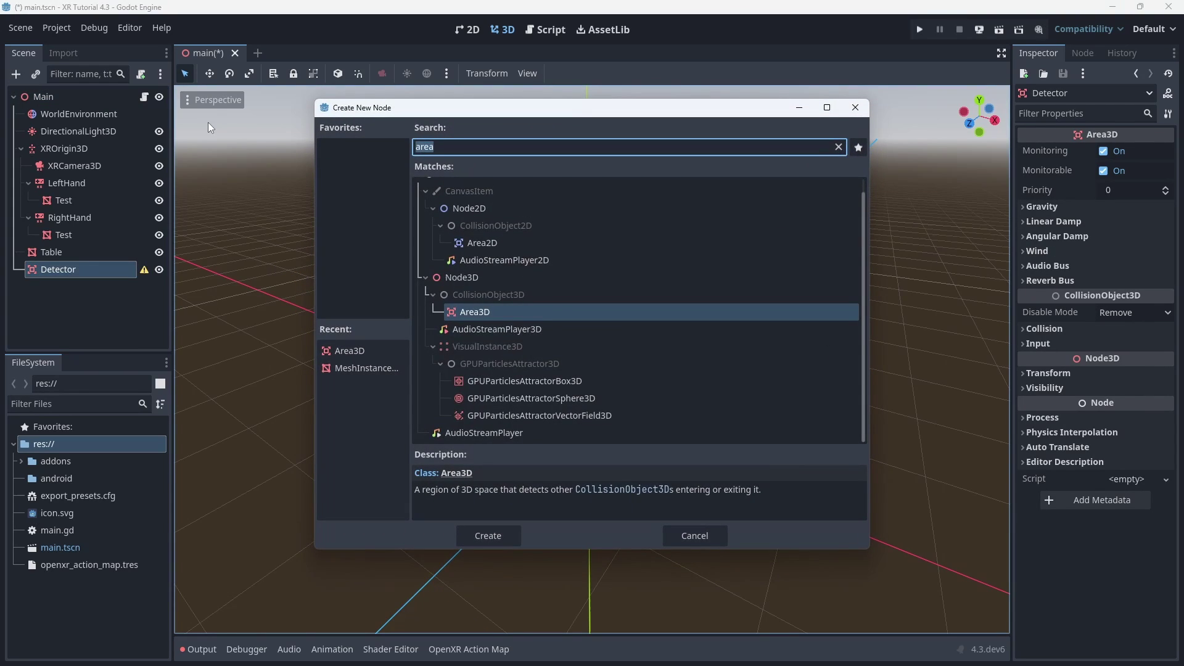
type("collision")
key("Return")
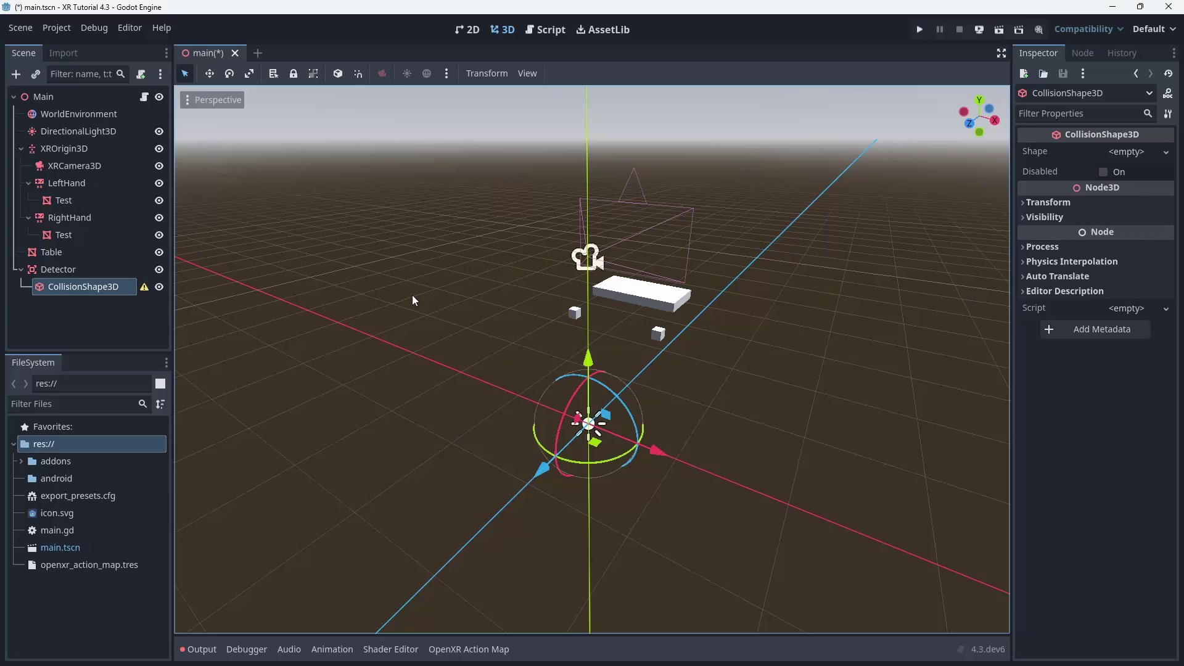
left_click(1138, 151)
left_click(1092, 206)
left_click(1130, 151)
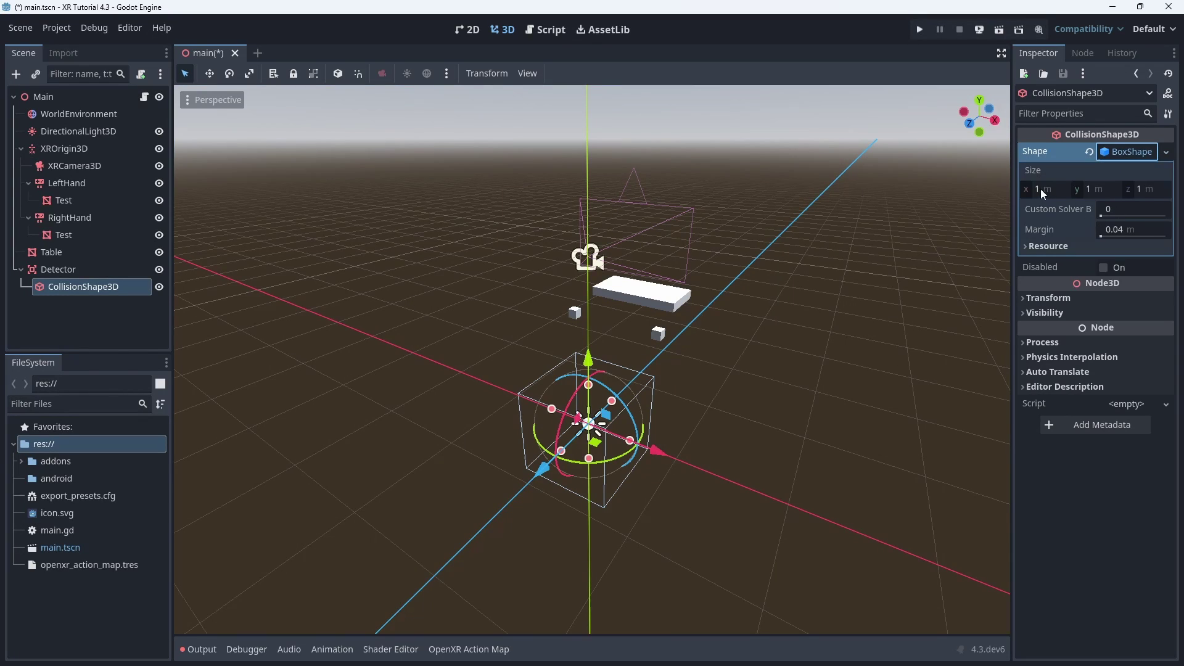
left_click(1041, 189)
type("0.1")
key("Tab")
type("0.1")
key("Tab")
type("0.1")
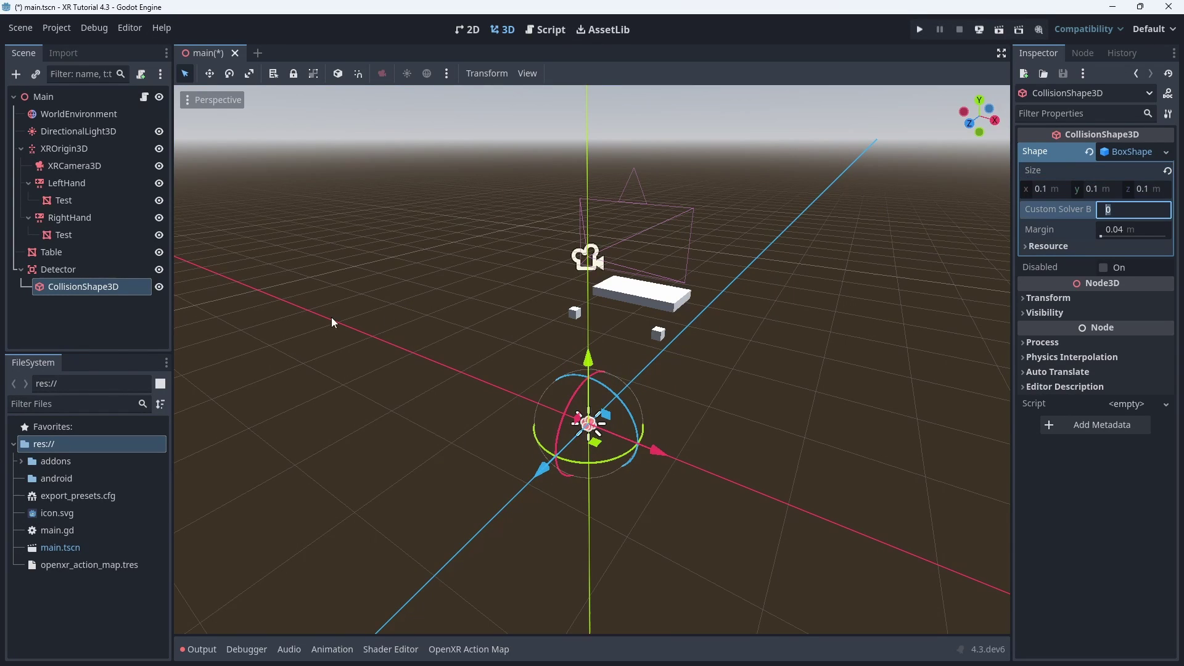
- Add a 0.1 m BoxMesh MeshInstance3D under Detector with a new StandardMaterial3D
left_click(78, 271)
left_click(15, 74)
double_click(349, 382)
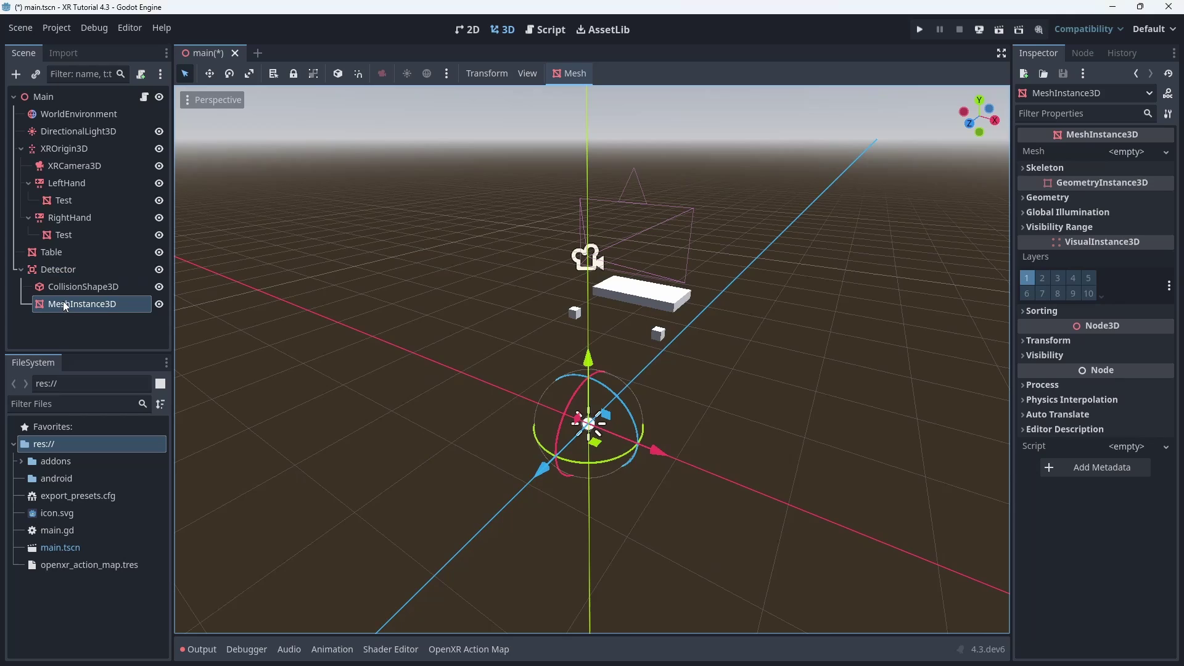
left_click(1138, 151)
left_click(1127, 218)
left_click(1101, 159)
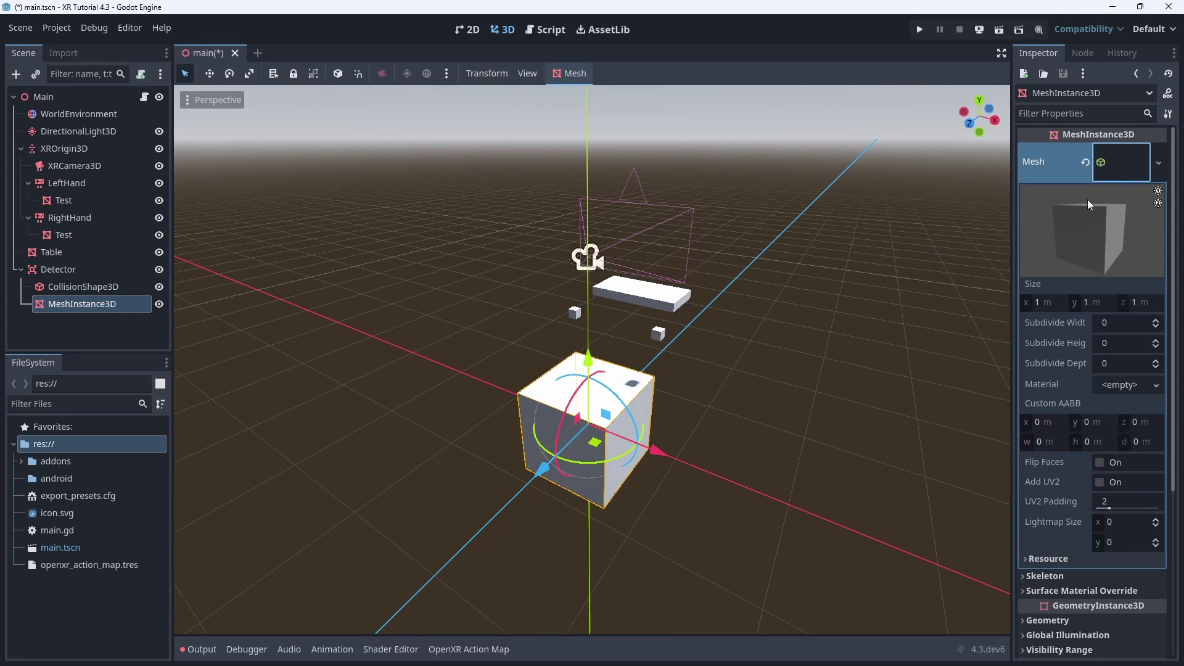
left_click(1039, 302)
type("0.1")
key("Tab")
type("0.1")
key("Tab")
type("0.1")
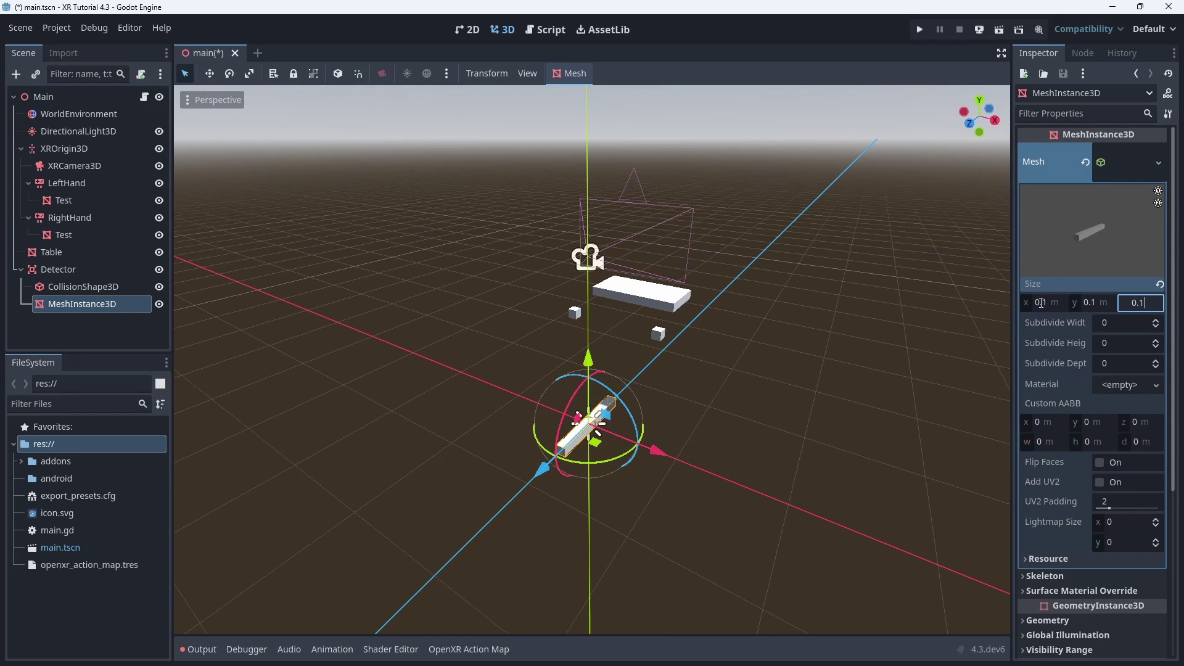
key("Return")
scroll(1039, 303, "down", 1)
left_click(1119, 318)
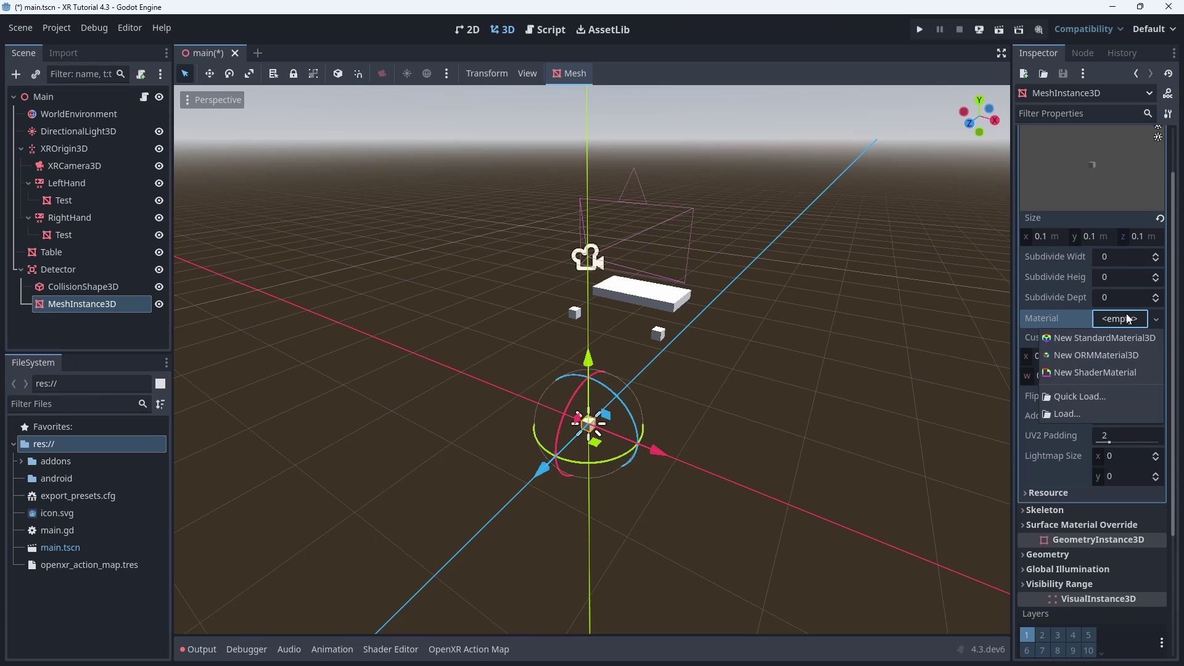
left_click(1110, 341)
left_click(1115, 330)
scroll(1100, 370, "down", 1)
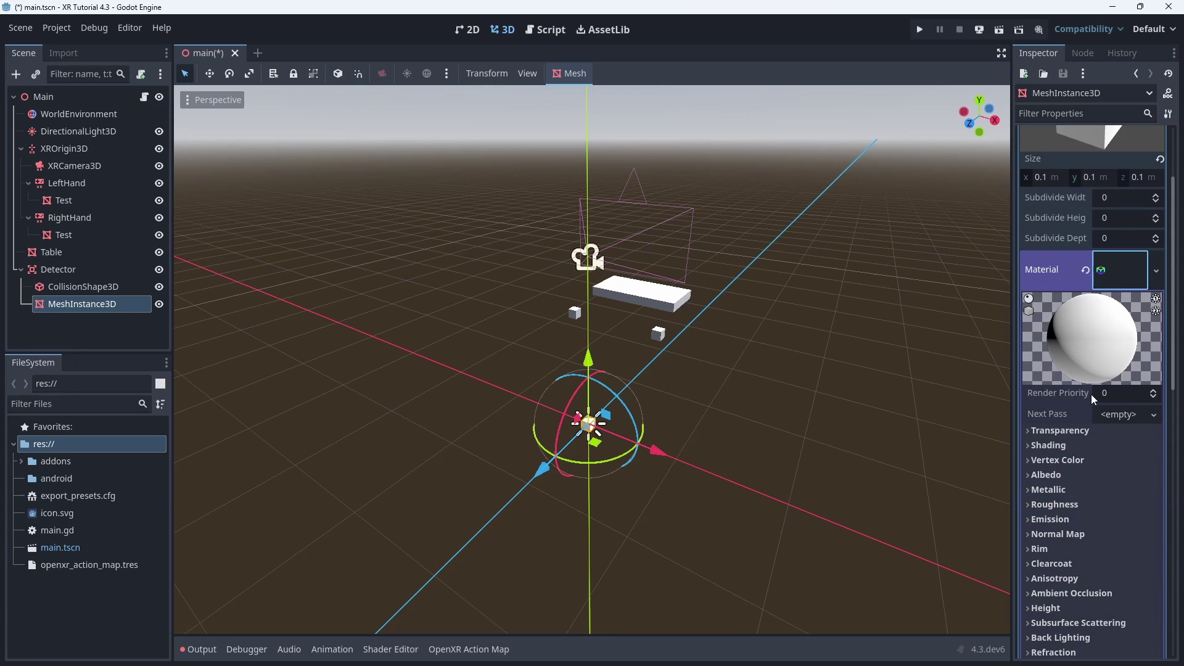
- Save the Detector branch as detector.tscn, then select RightHand
left_click(58, 269)
right_click(90, 268)
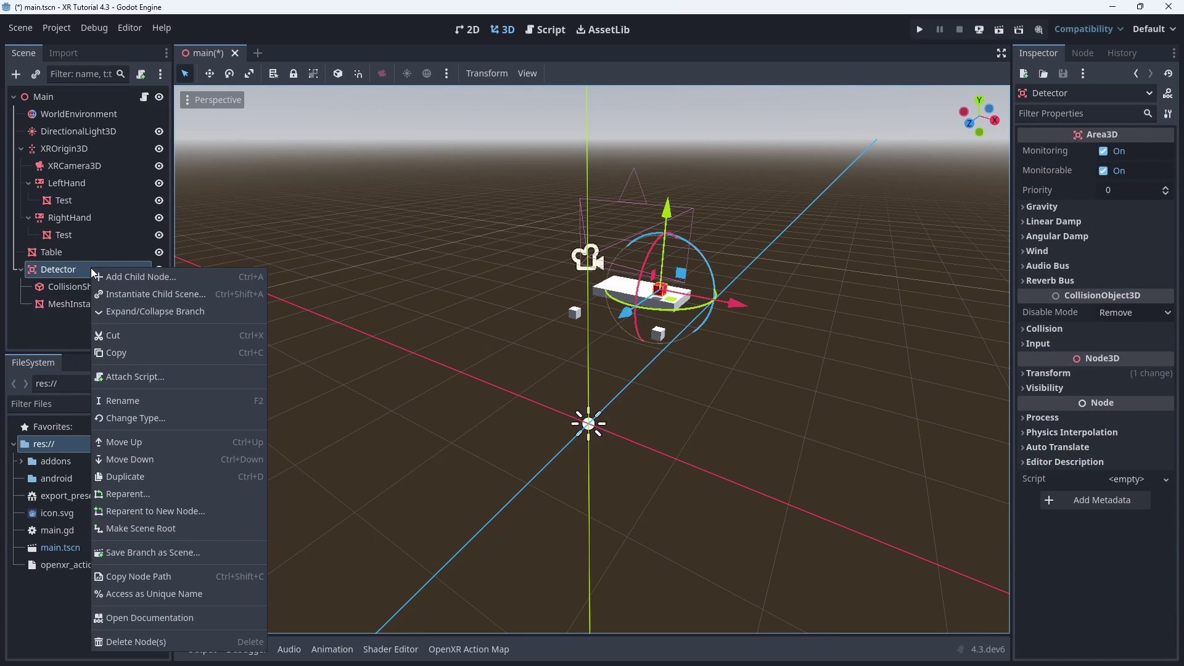
left_click(191, 551)
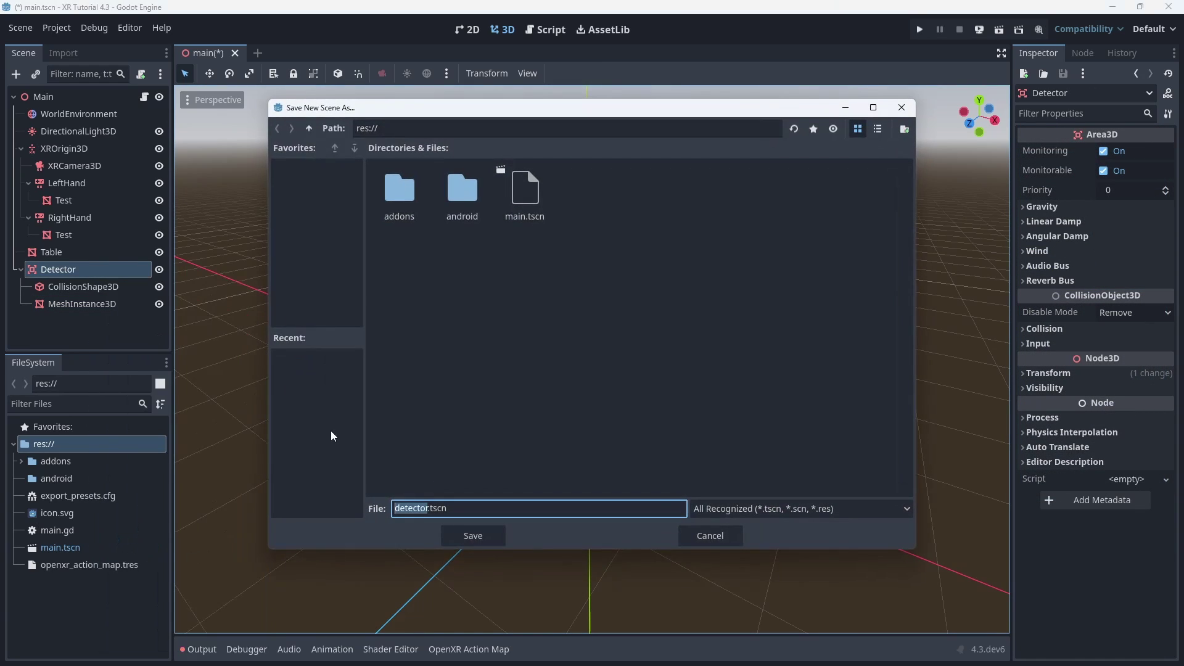
left_click(468, 535)
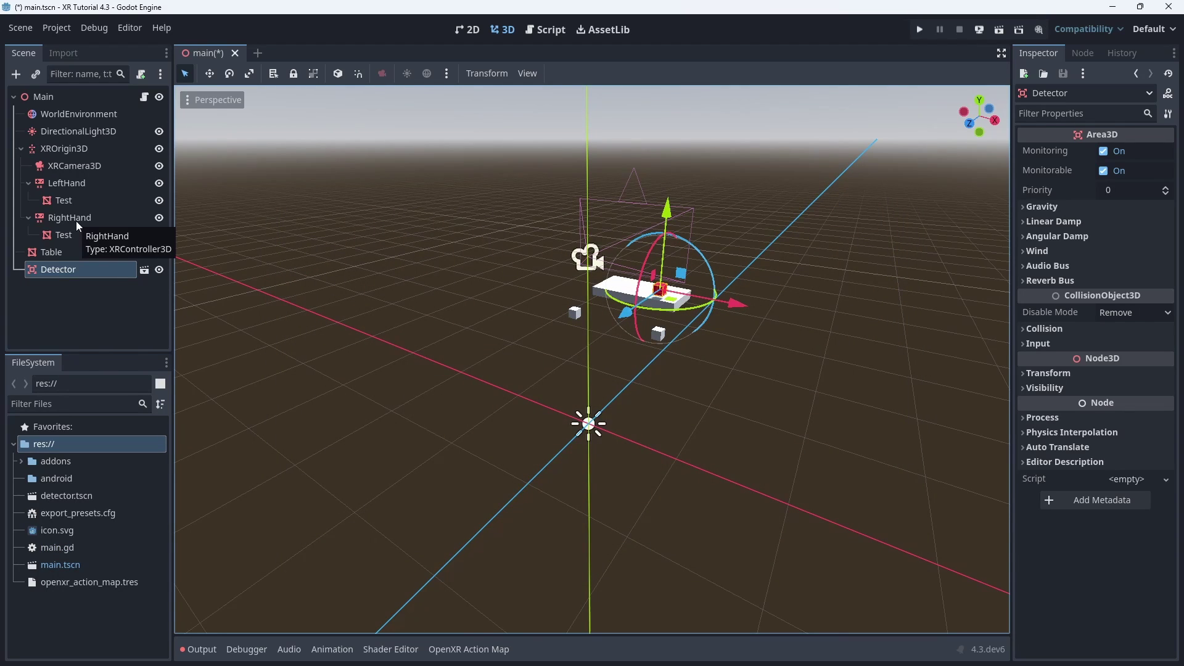
left_click(76, 219)
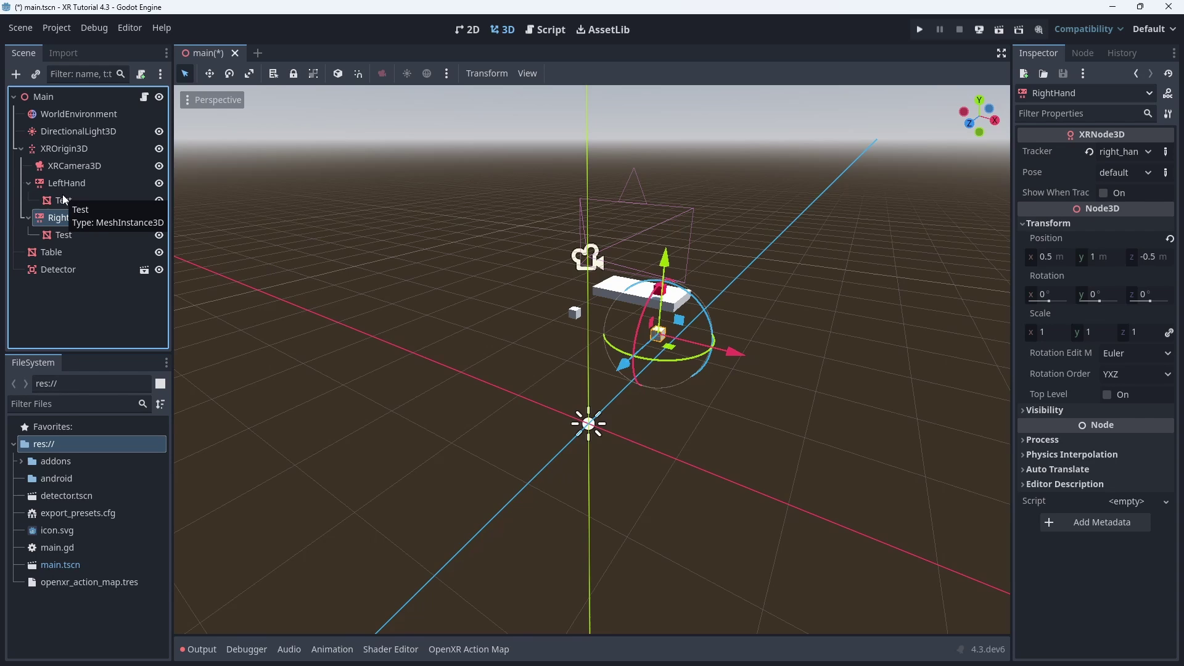
- Give RightHand a StaticBody3D with a 0.1-radius SphereShape3D collision shape
key("ctrl+a")
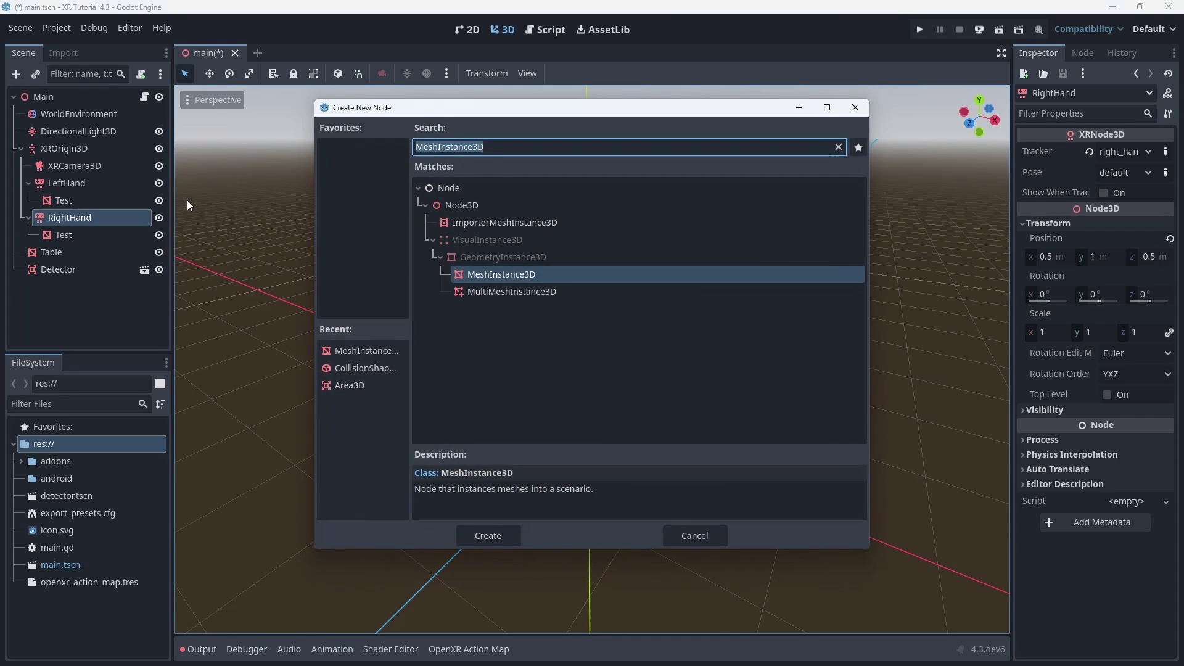
type("Static")
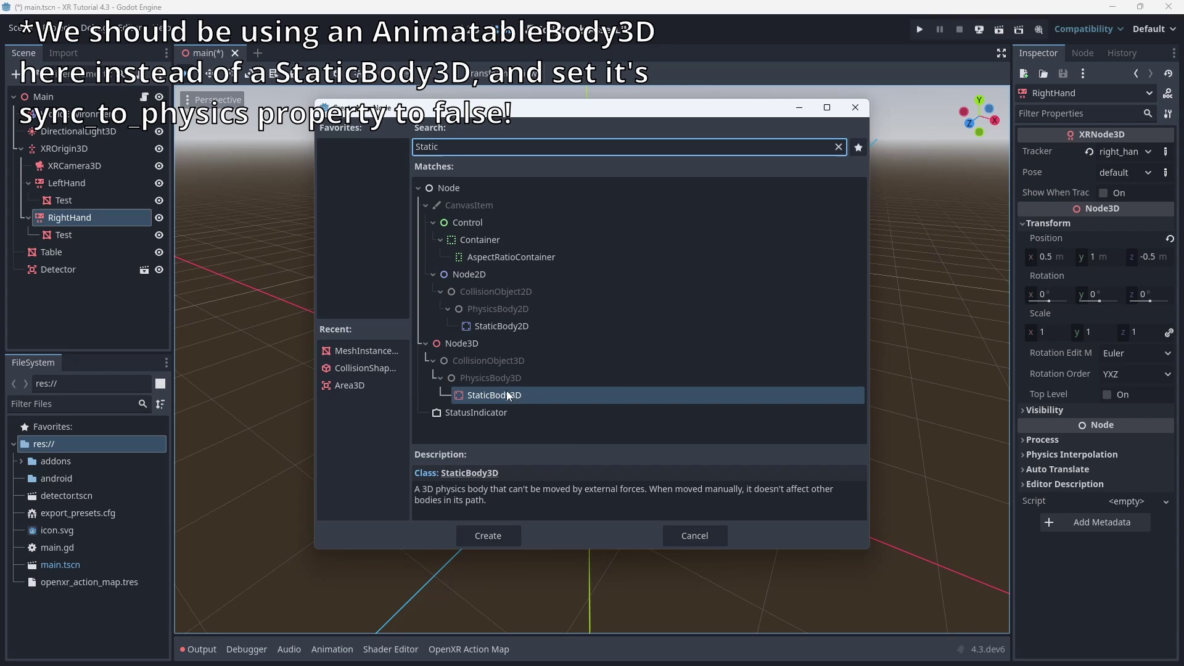
double_click(507, 395)
left_click(1137, 153)
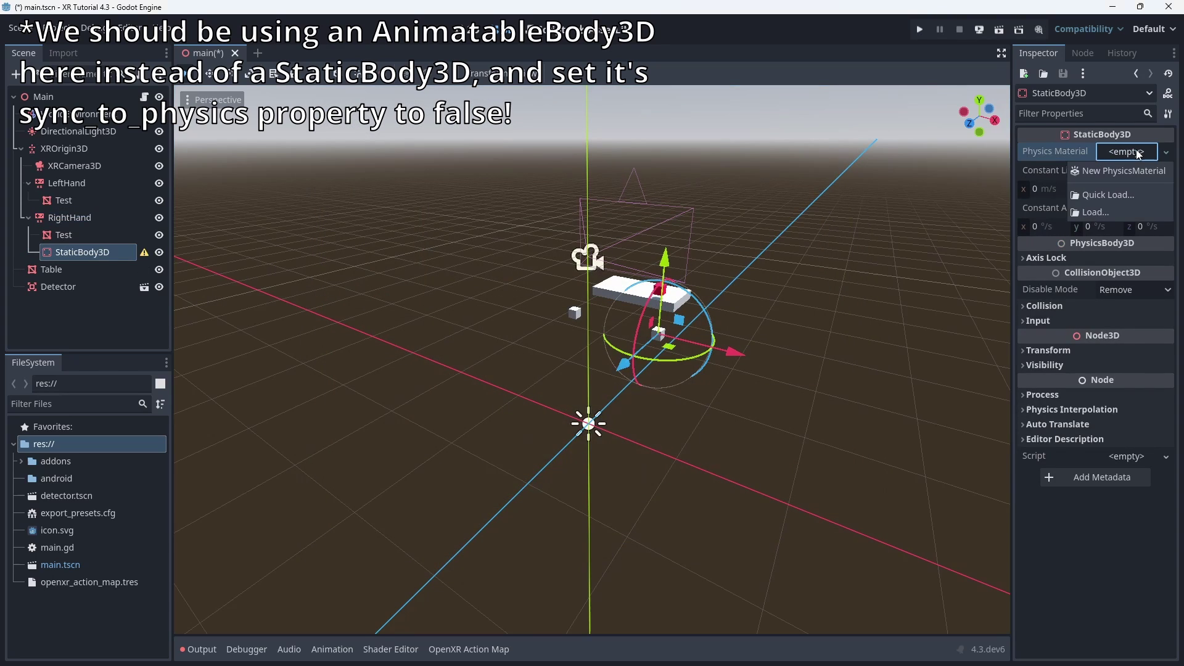
left_click(1138, 153)
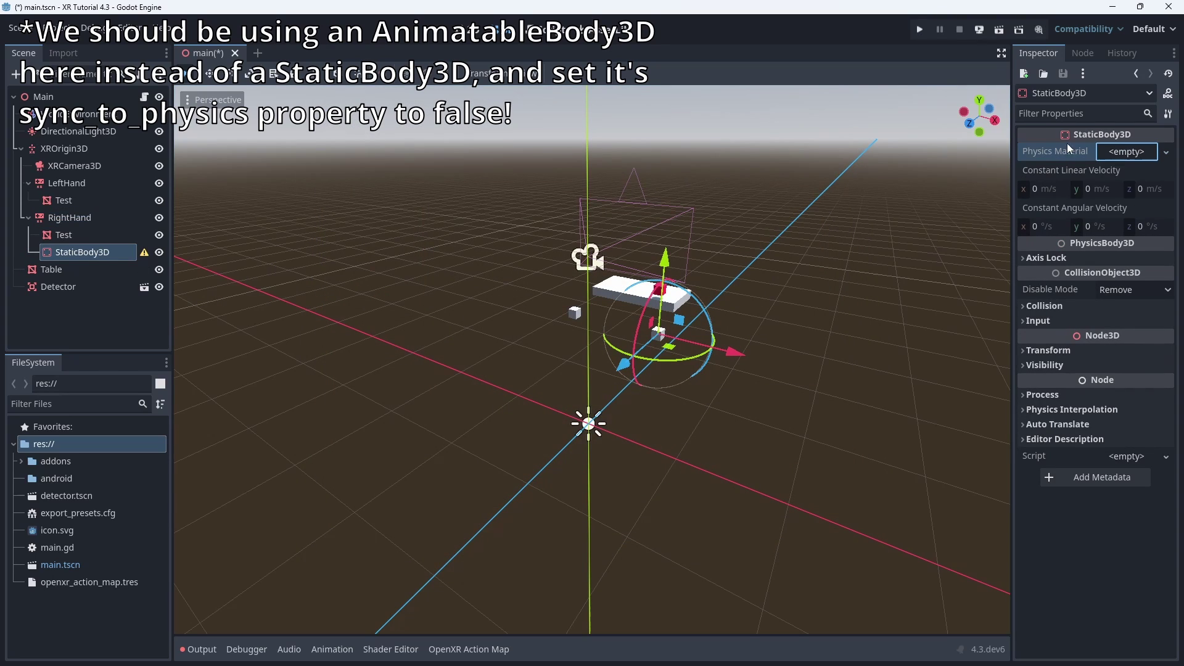
left_click(82, 251)
key("ctrl+a")
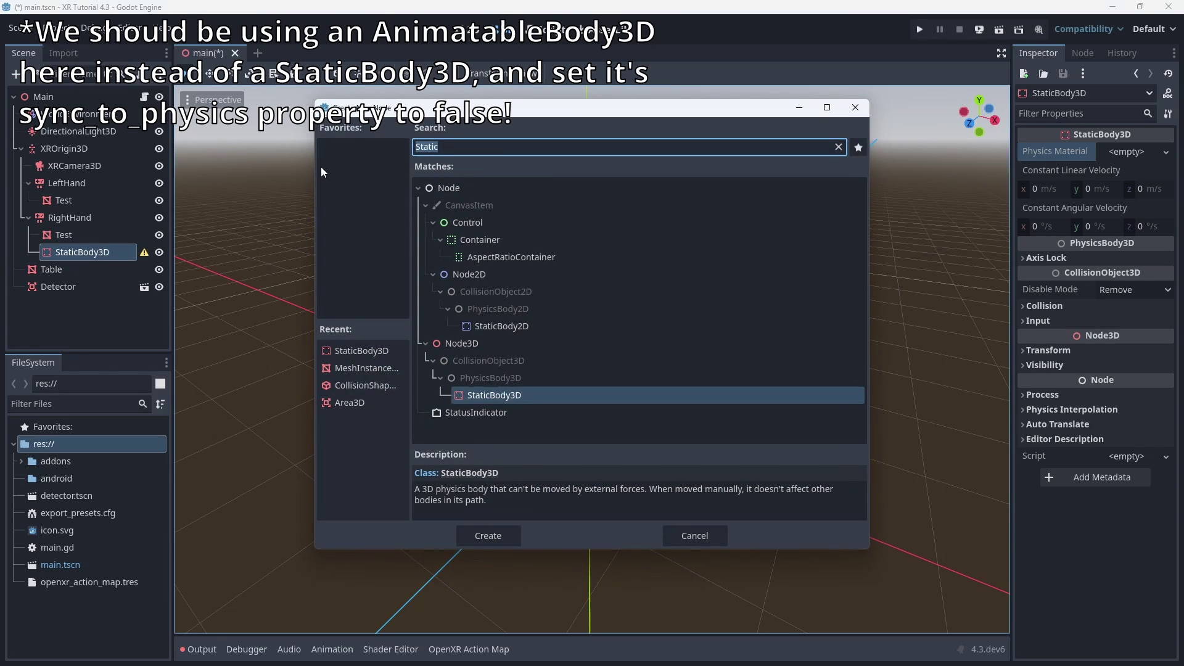
type("colli")
double_click(483, 312)
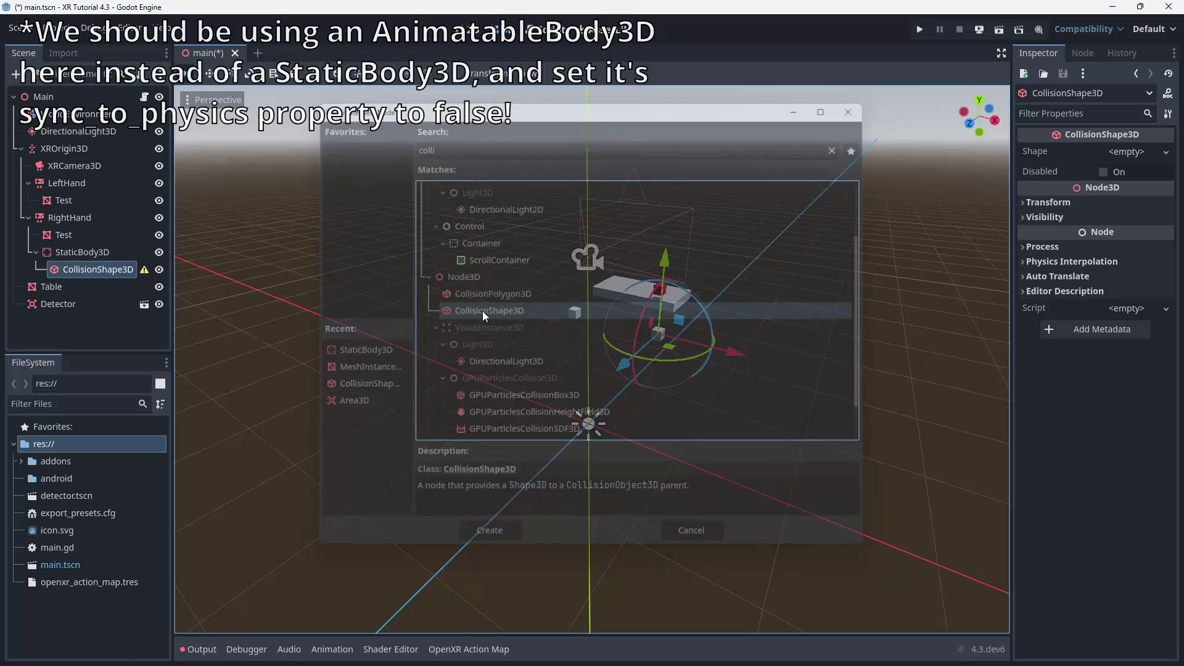
left_click(1123, 152)
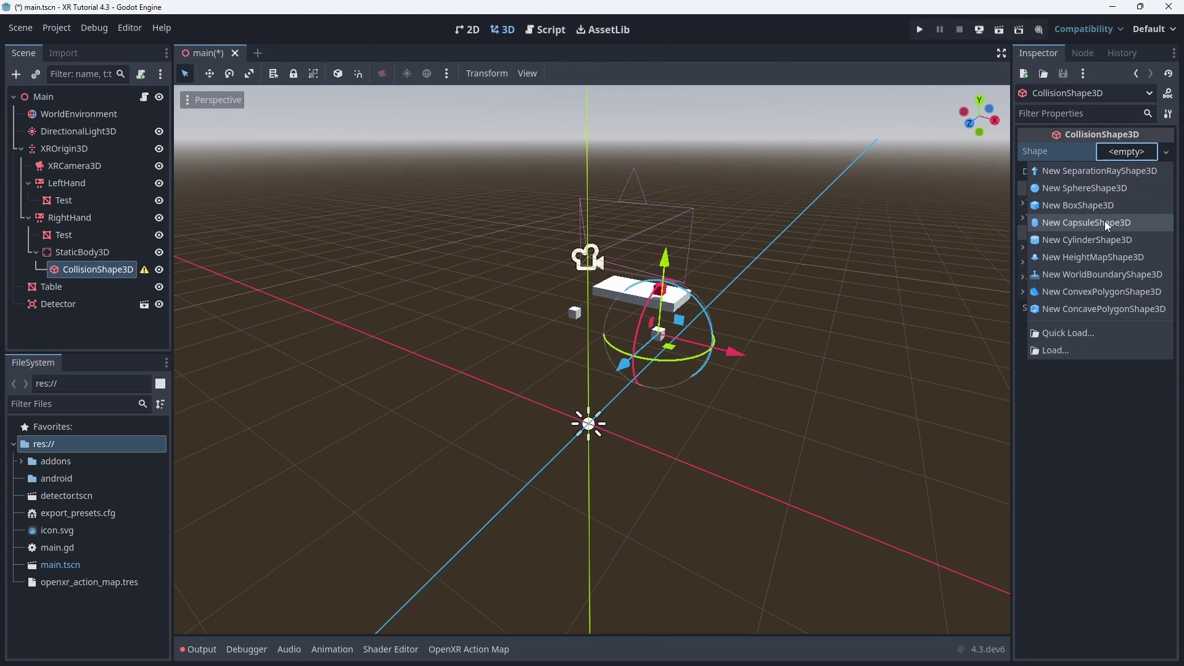
left_click(1094, 190)
left_click(1131, 151)
left_click(1120, 175)
type("0.1")
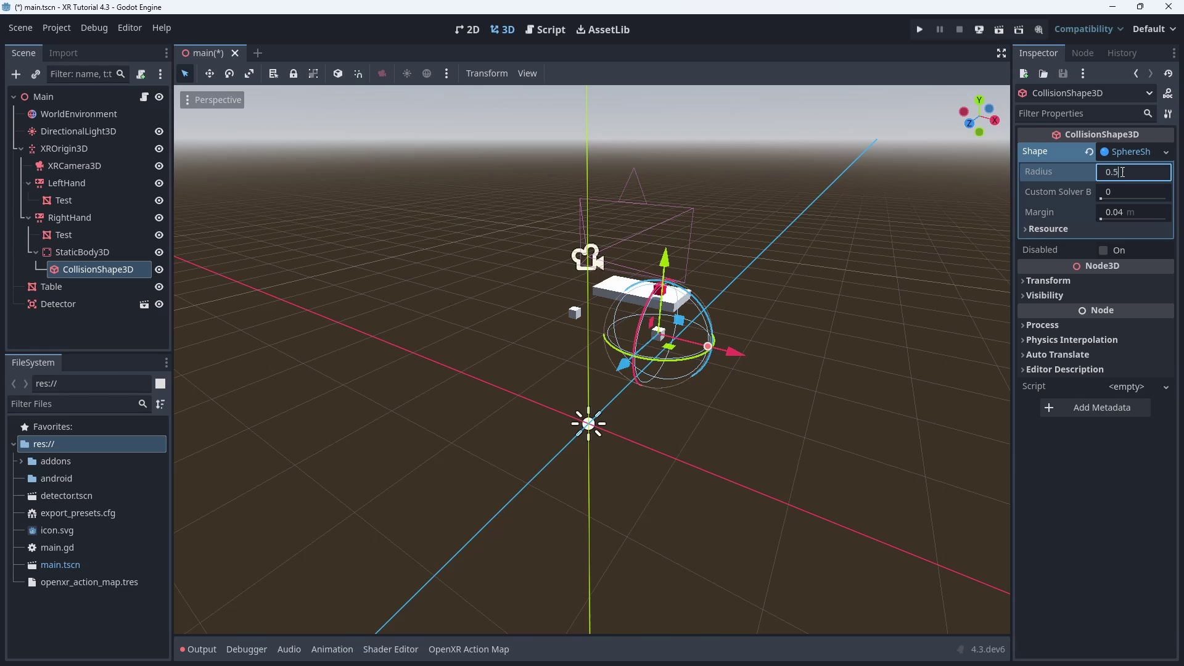
key("Tab")
- Give LeftHand the same 0.1-radius sphere static body, then open detector.tscn
left_click(66, 183)
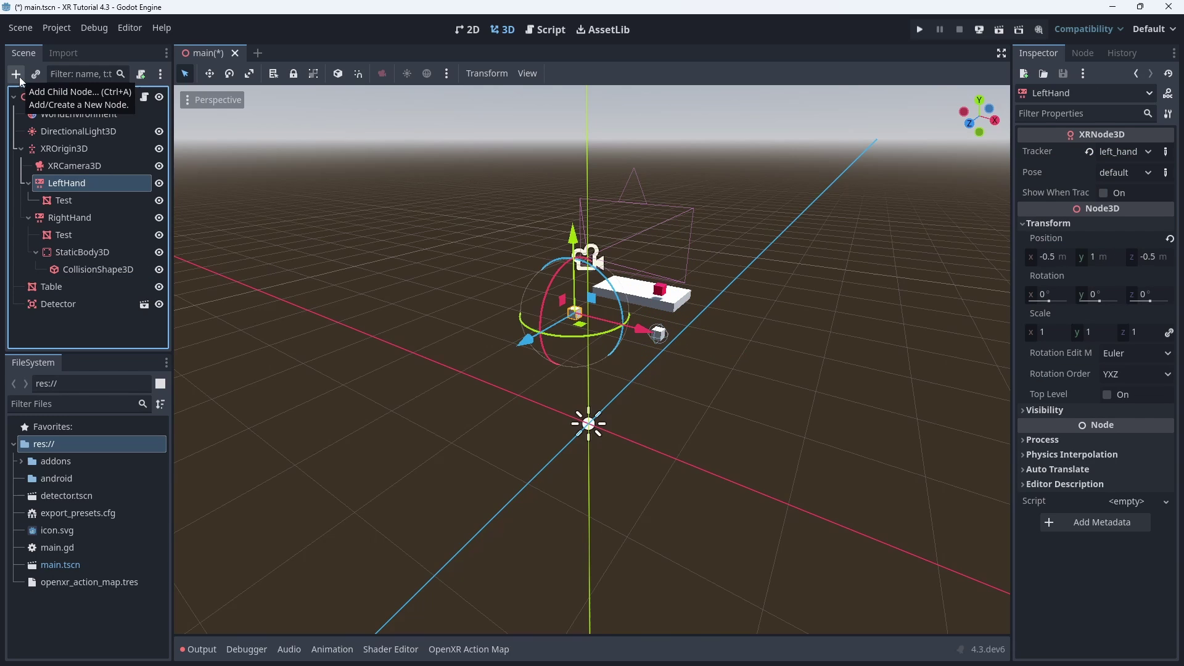
left_click(15, 73)
double_click(361, 367)
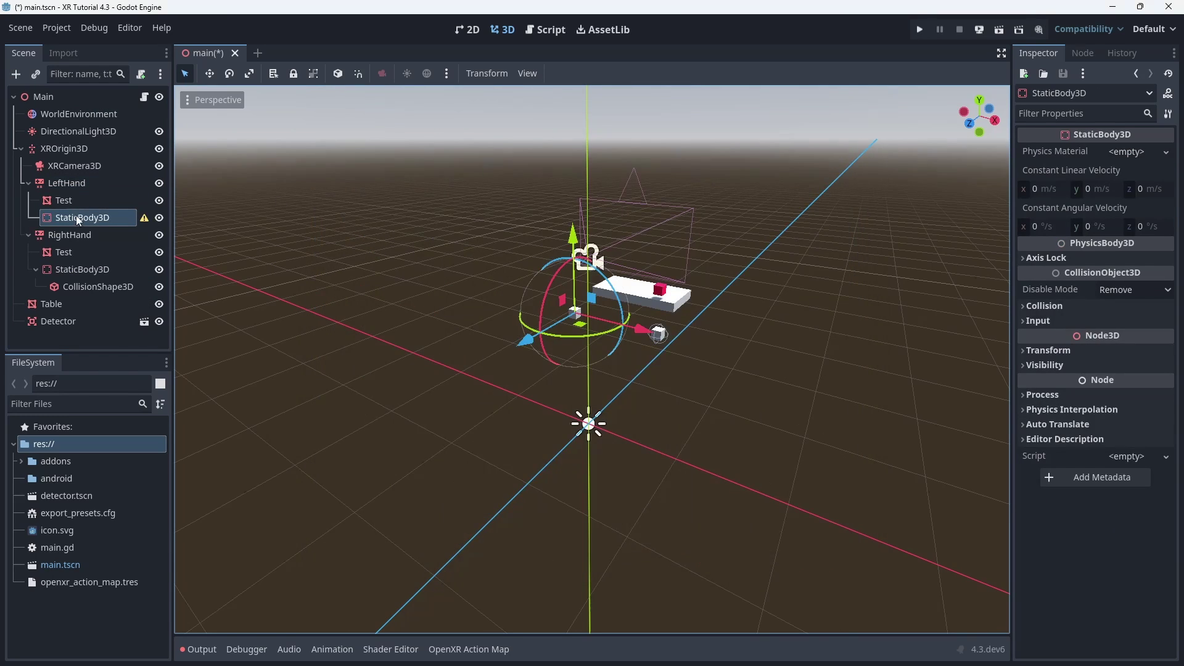
left_click(15, 73)
double_click(361, 368)
left_click(1136, 151)
left_click(1128, 187)
left_click(1120, 171)
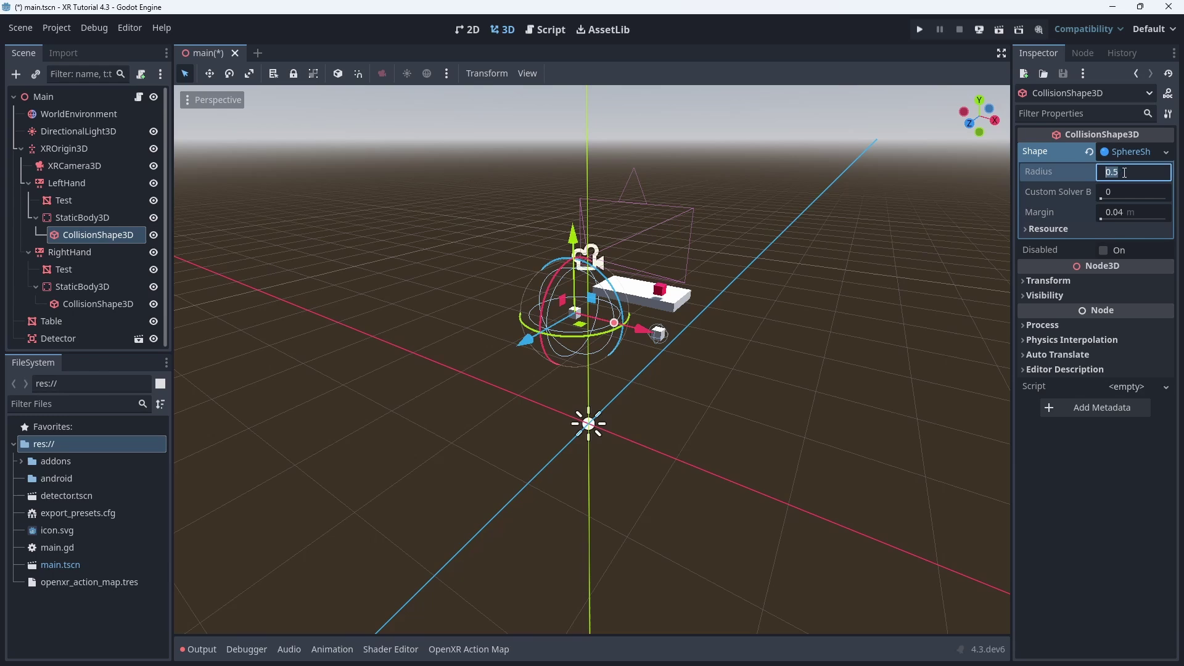
type("0.1")
key("Tab")
left_click(65, 339)
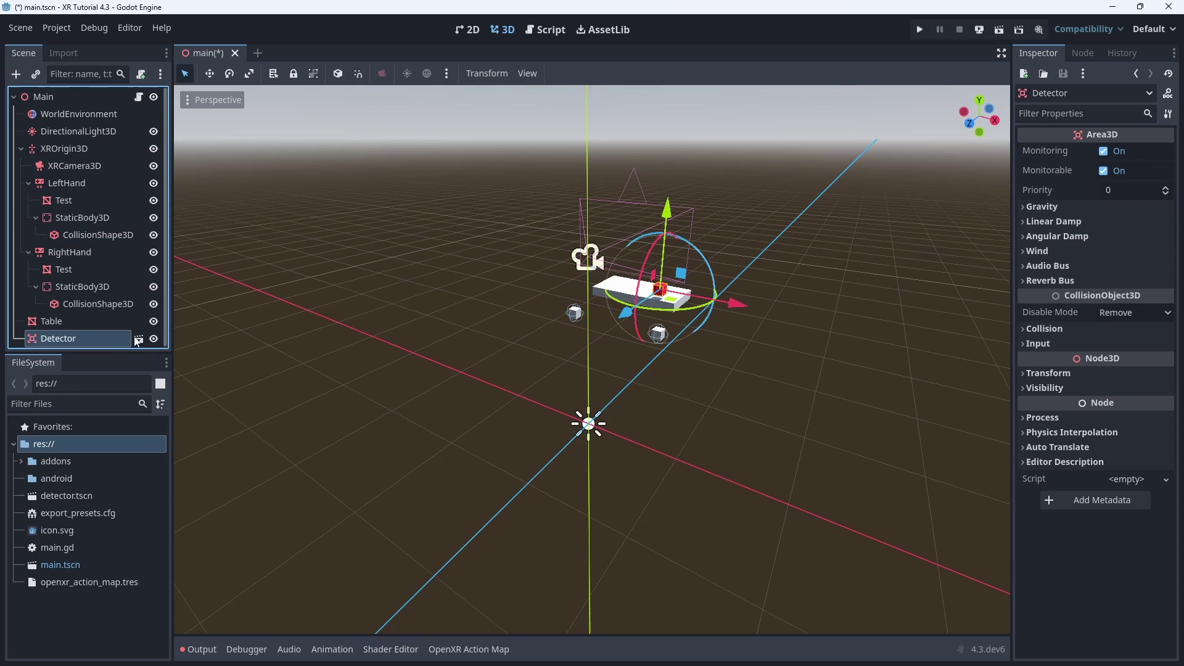
left_click(139, 339)
- Attach a new detector.gd script to Detector and connect its body_entered signal to _on_body_entered
left_click(140, 73)
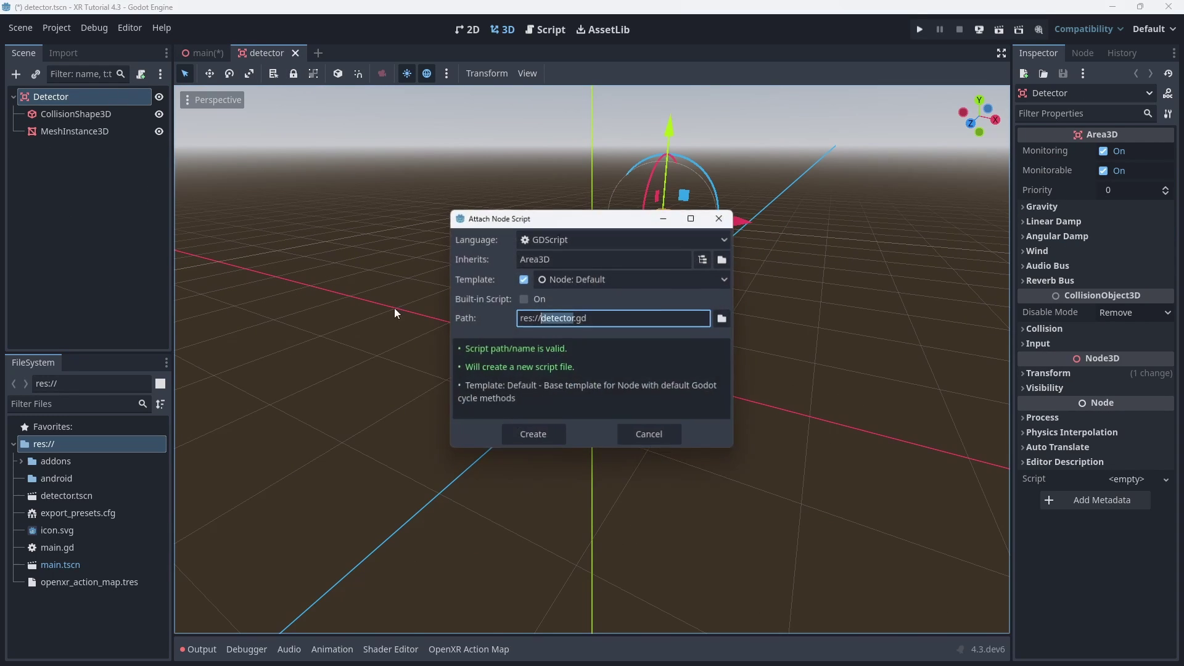
left_click(534, 436)
left_click(1082, 53)
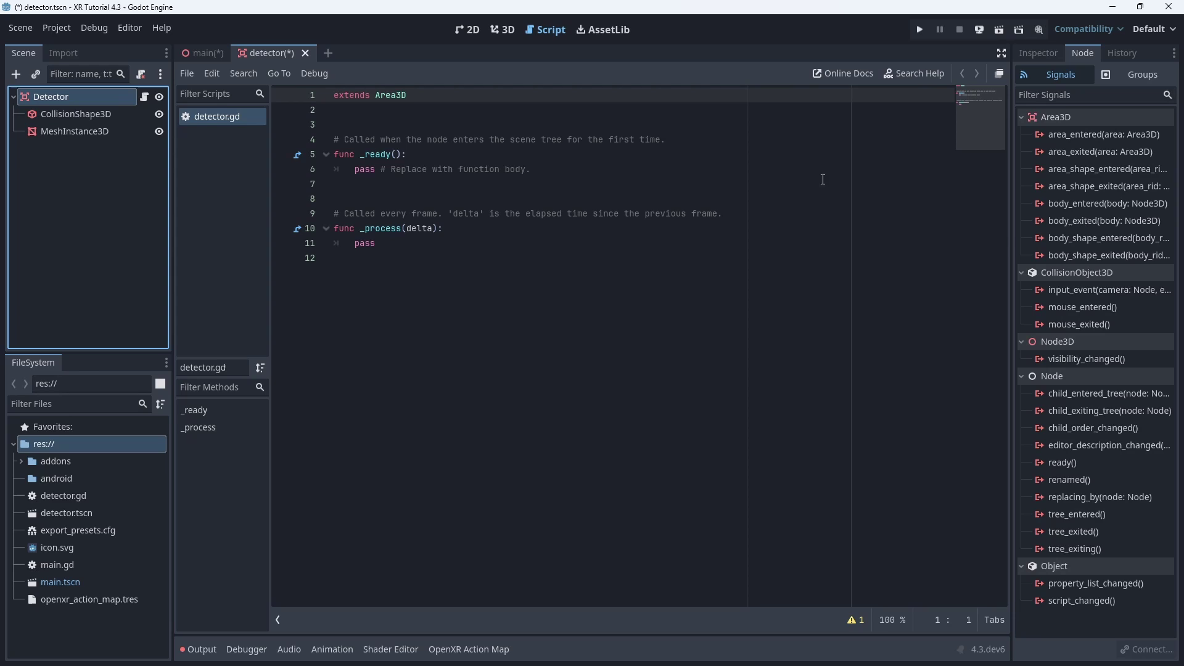
left_click(1072, 205)
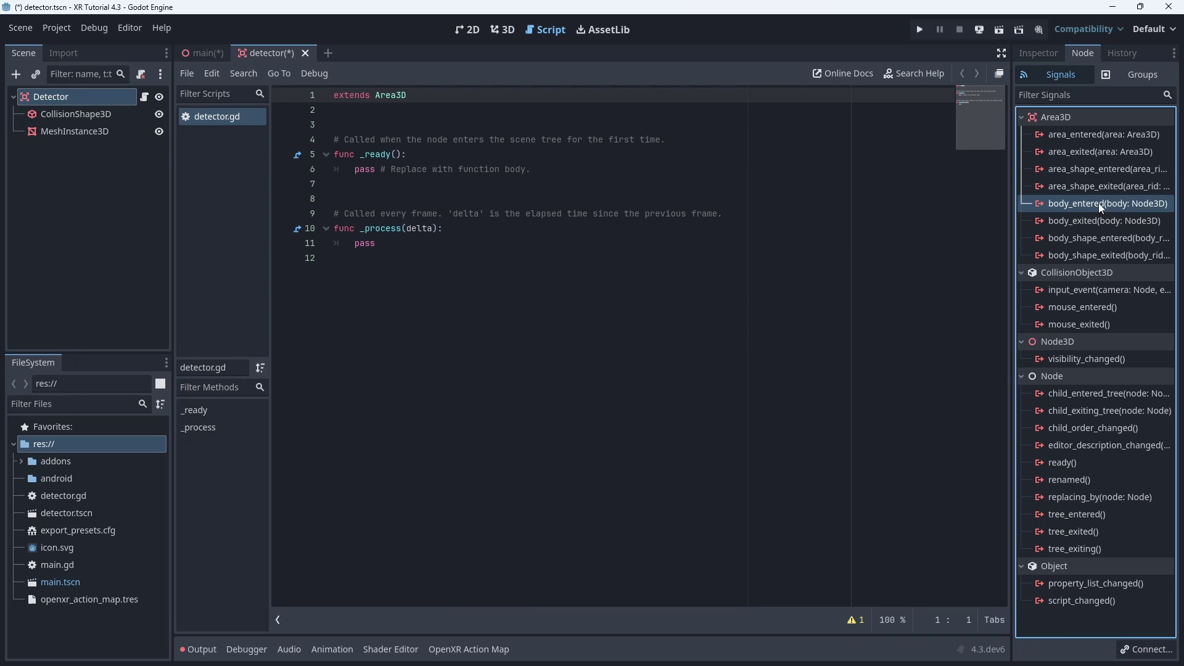
double_click(1098, 203)
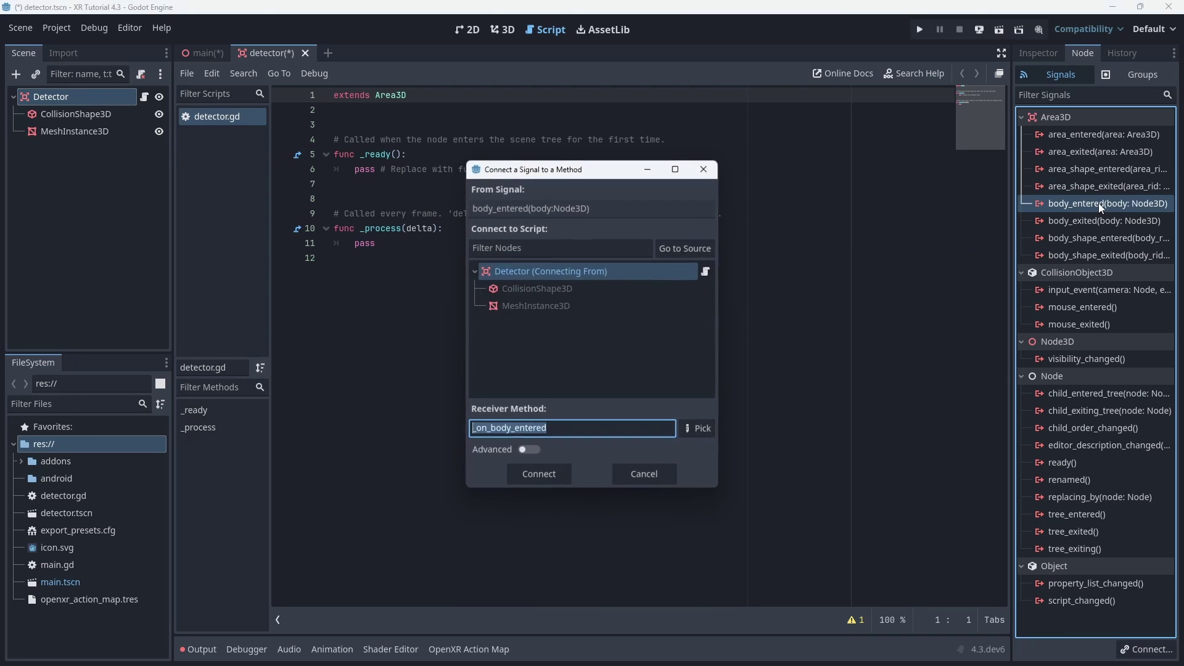
left_click(551, 475)
key("shift+Down")
key("shift+Down")
key("shift+Down")
- Delete _process, declare the toggled signal and start the exported on variable
key("BackSpace")
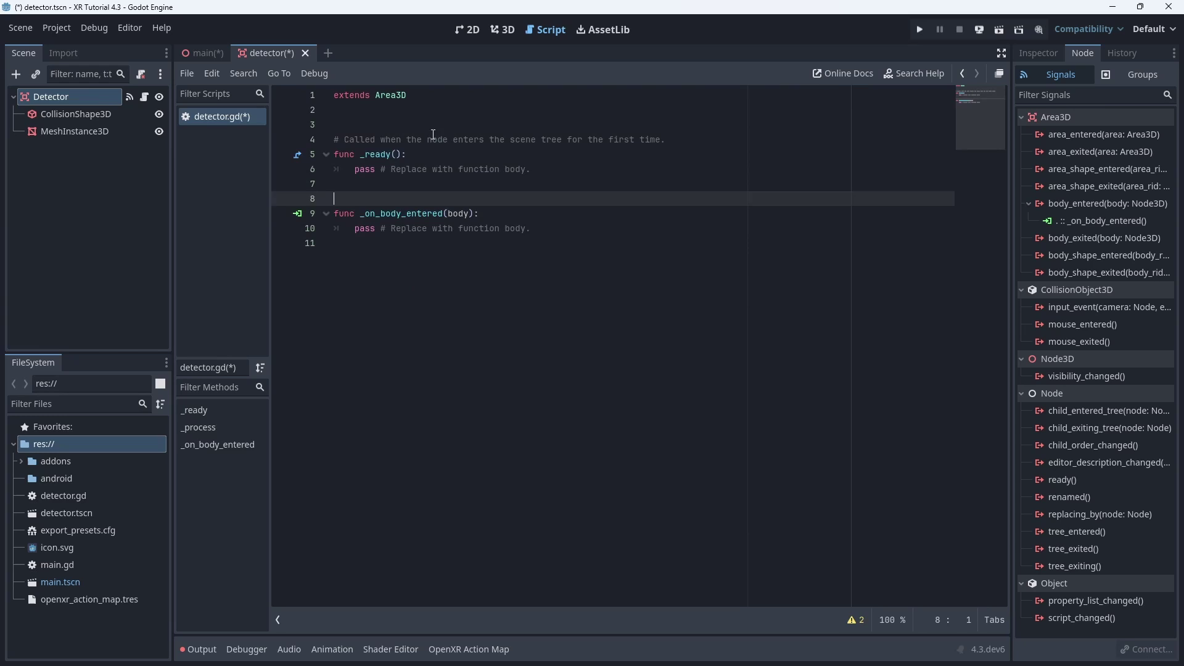
left_click(433, 128)
key("Return")
key("Up")
type("signal toggled(")
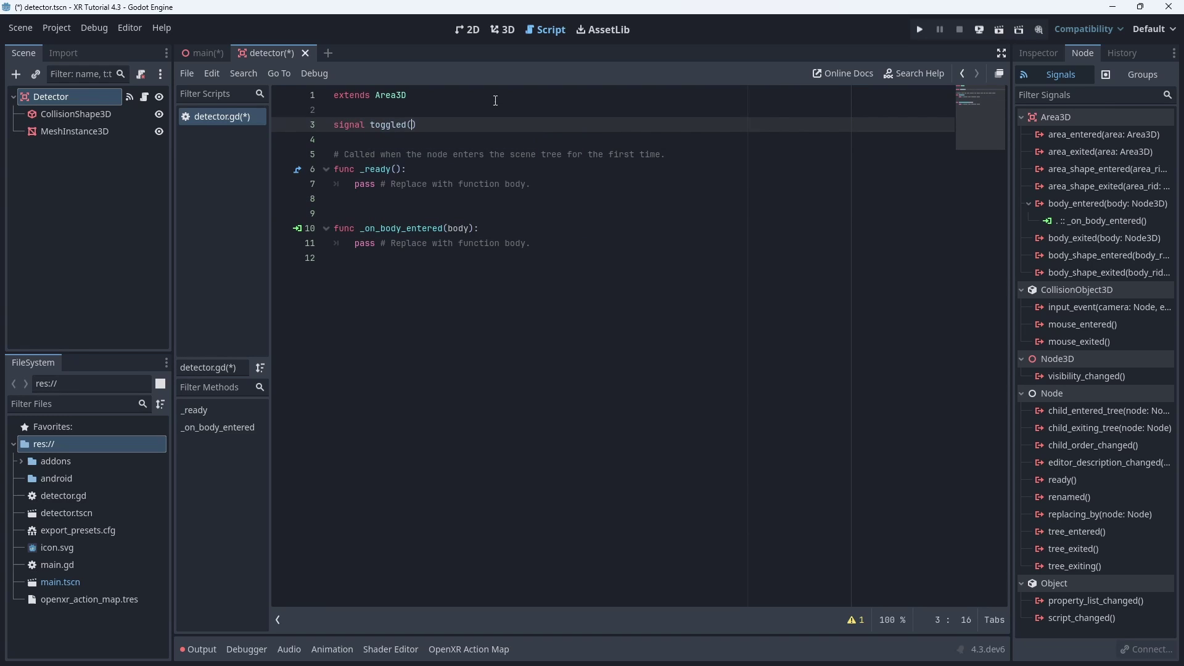
type("is_on")
key("End")
key("Return")
key("Return")
type("@")
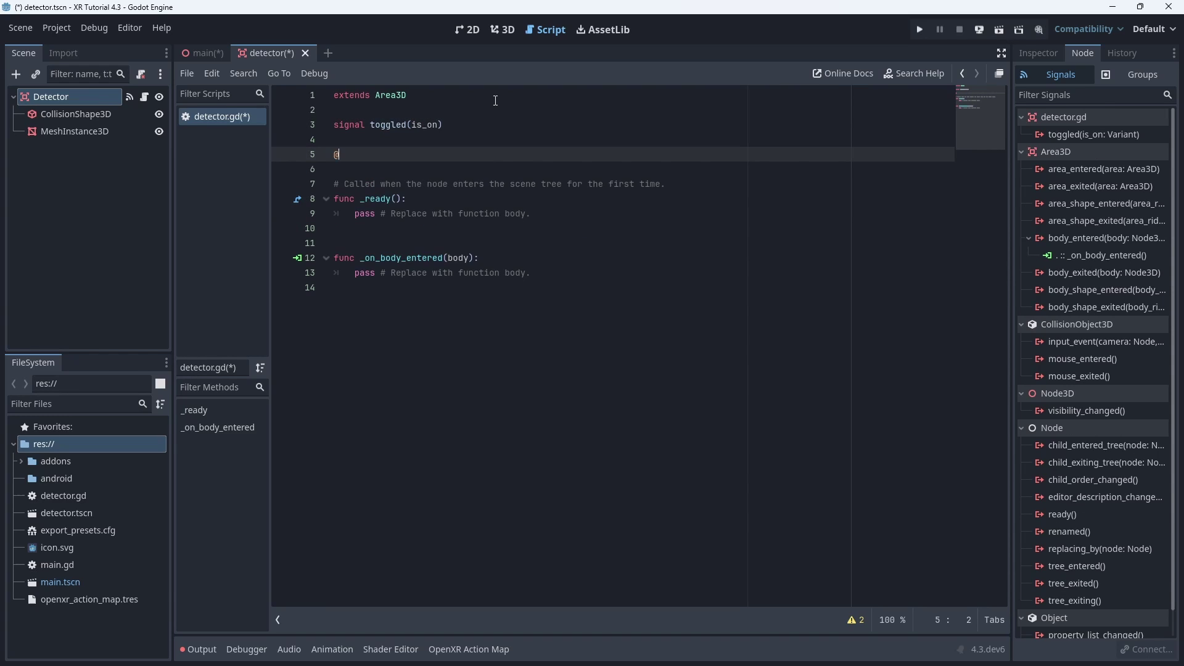
type("export on")
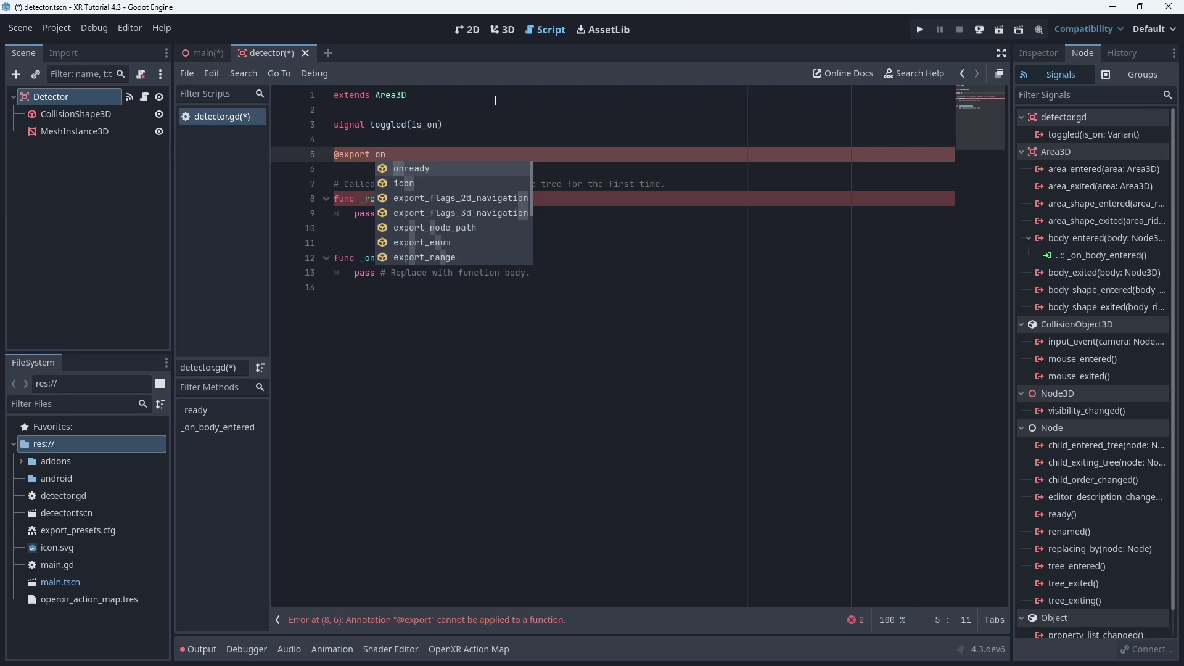
key("Left")
key("Left")
type("var")
key("End")
type(": bool = ")
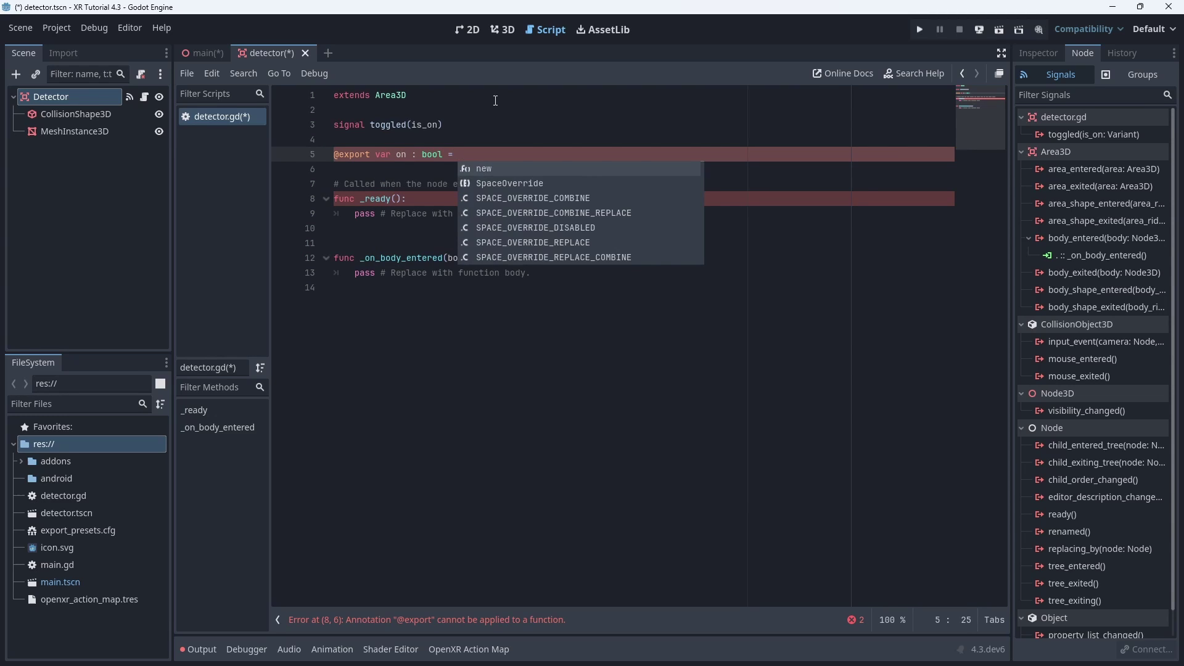
type("false:")
- Give the exported on property a setter block that calls _update_on
key("Return")
type("set(value):")
key("Return")
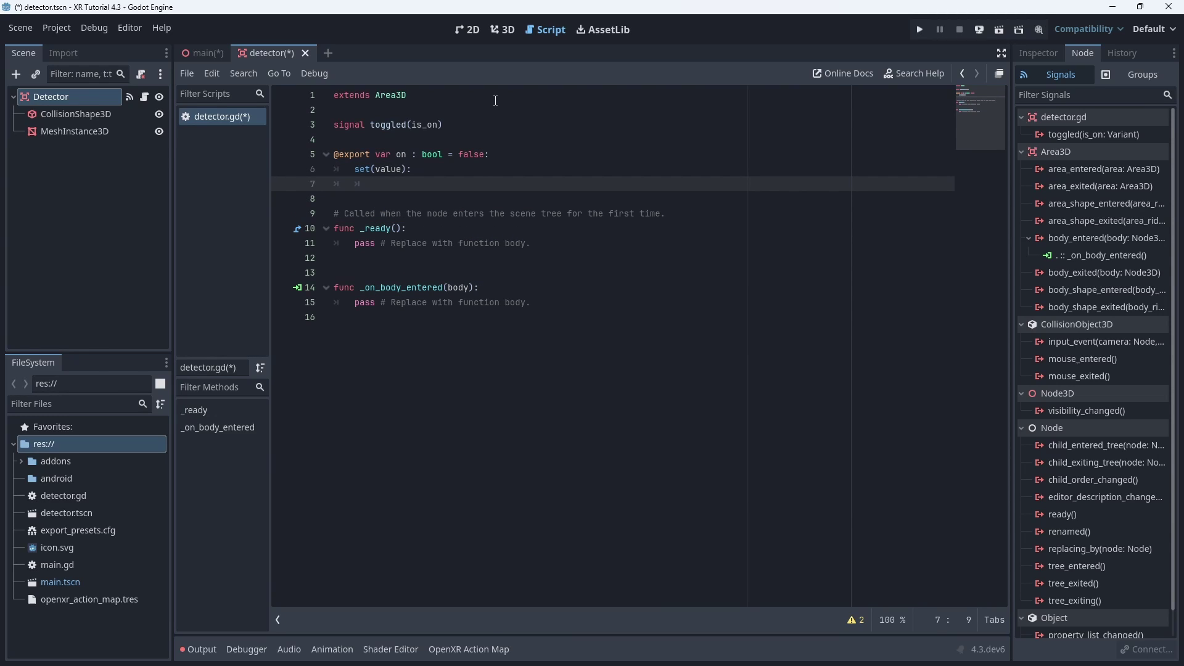
type("on = value")
key("Return")
type("i")
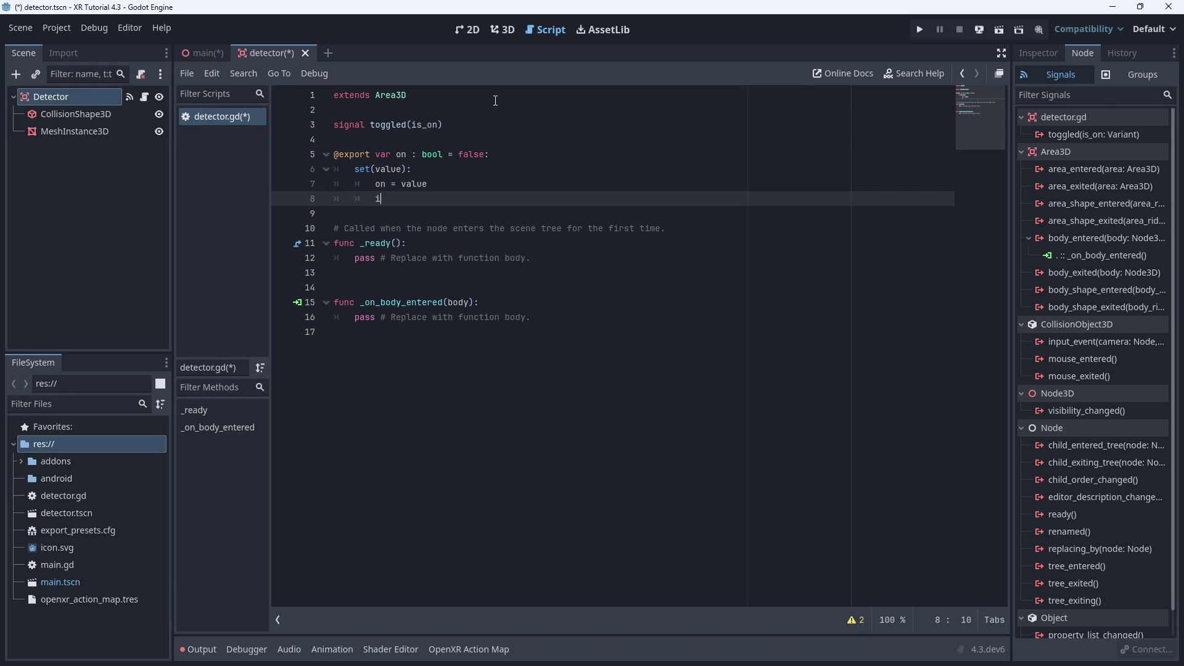
type("f is_inside_tree():")
key("Return")
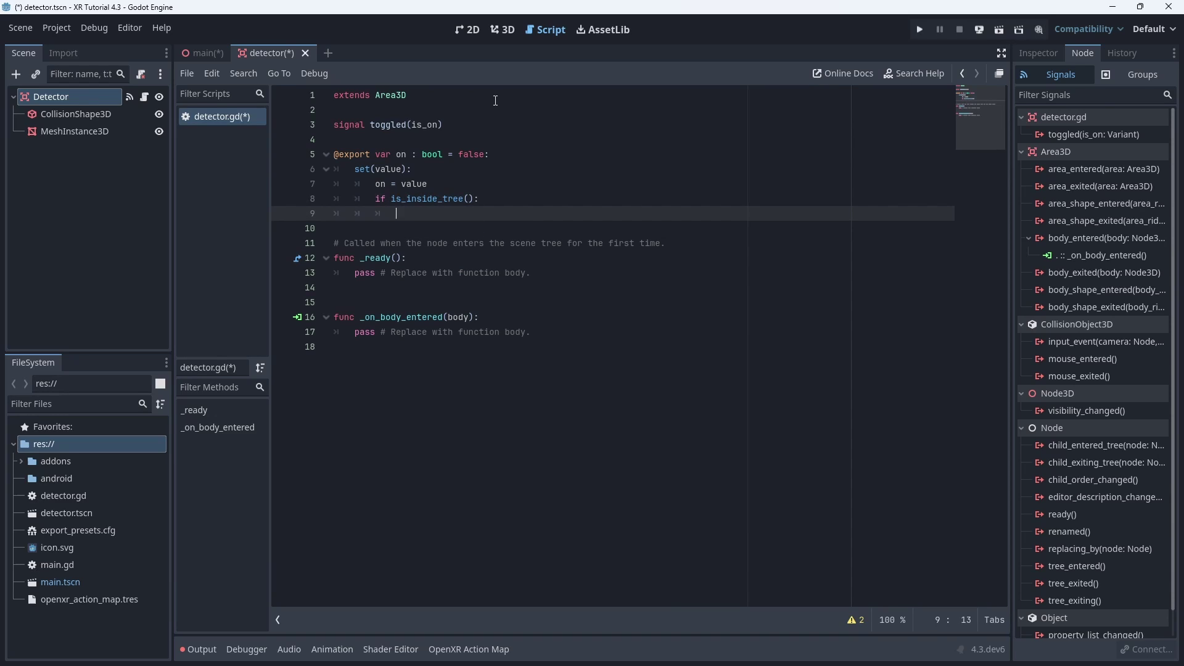
type("_update_o")
- Add an _update_on function, call it from _ready, and remove _ready's pass
key("Return")
key("Return")
type("func _update_o")
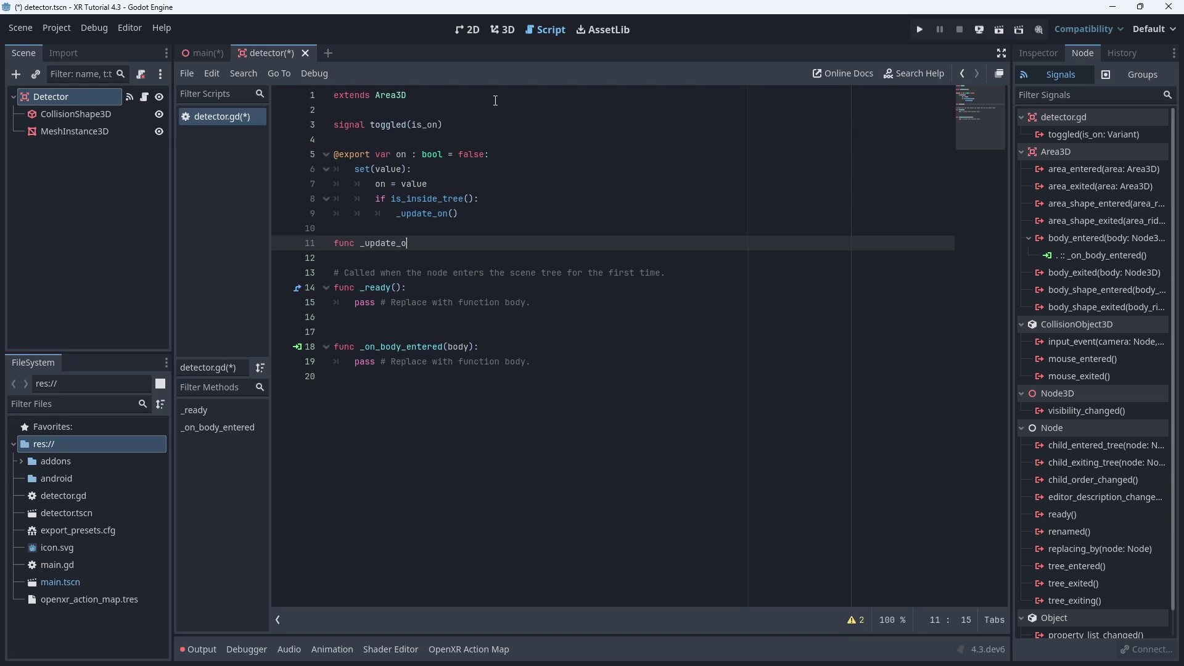
type("n():")
key("Return")
type("pass")
key("Down")
key("Down")
key("Down")
key("End")
key("Return")
type("_update_on")
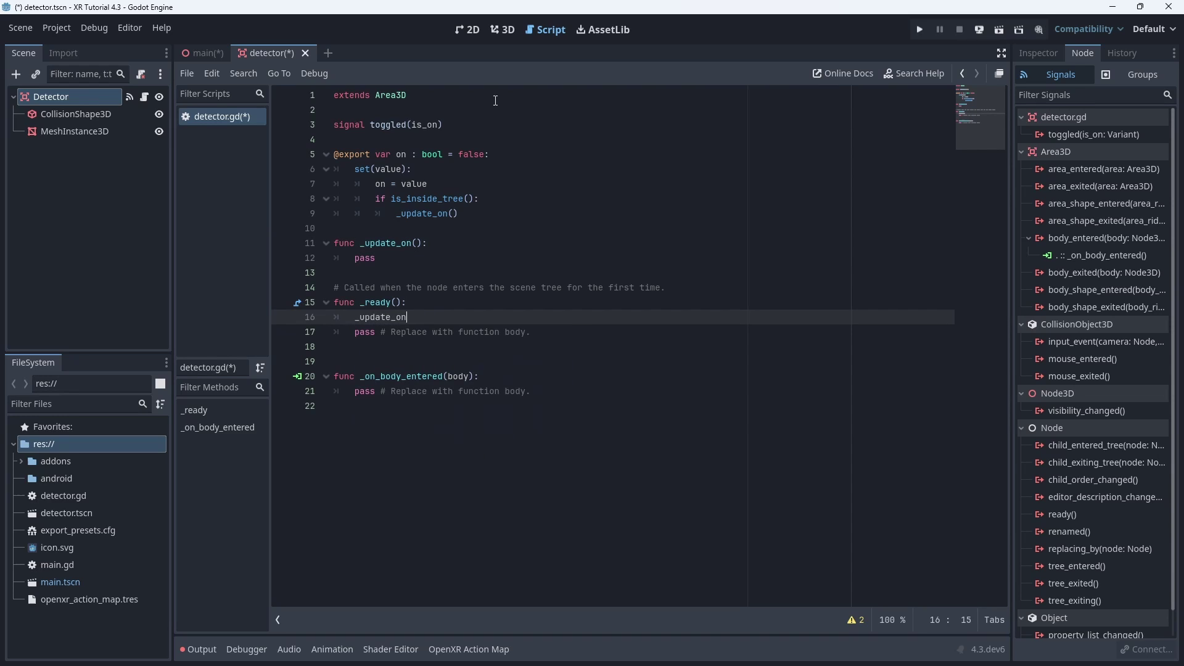
type("()")
key("Down")
key("ctrl+shift+k")
- Start _update_on with a StandardMaterial3D material variable taken from $MeshInstance3D
key("Up")
key("Up")
key("Up")
key("End")
key("Return")
type("var ")
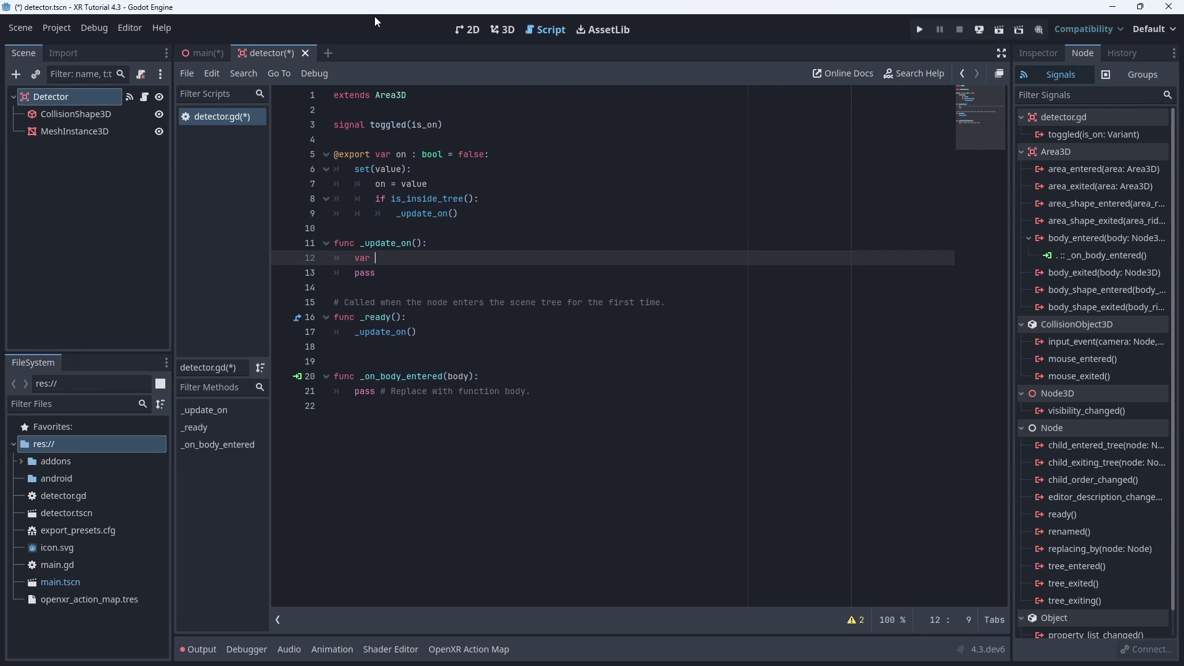
type("material : ")
type("Standa")
key("Return")
type("= ")
type("$Mesh")
key("Return")
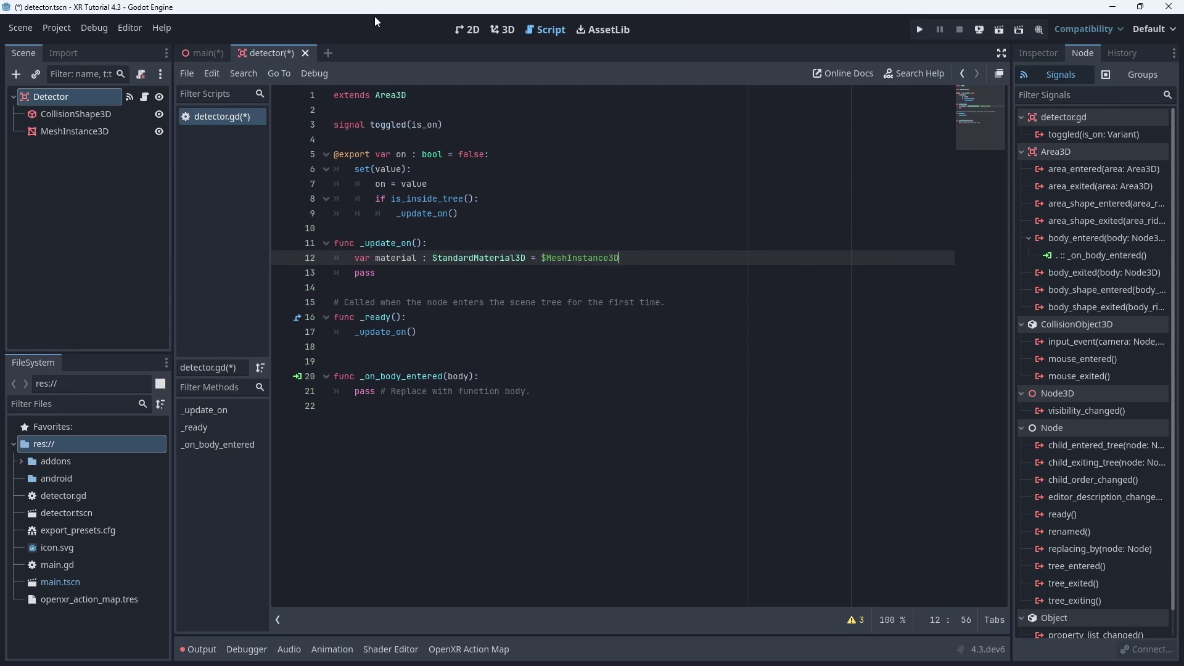
- Clear the cube mesh's own material on the MeshInstance3D
left_click(97, 135)
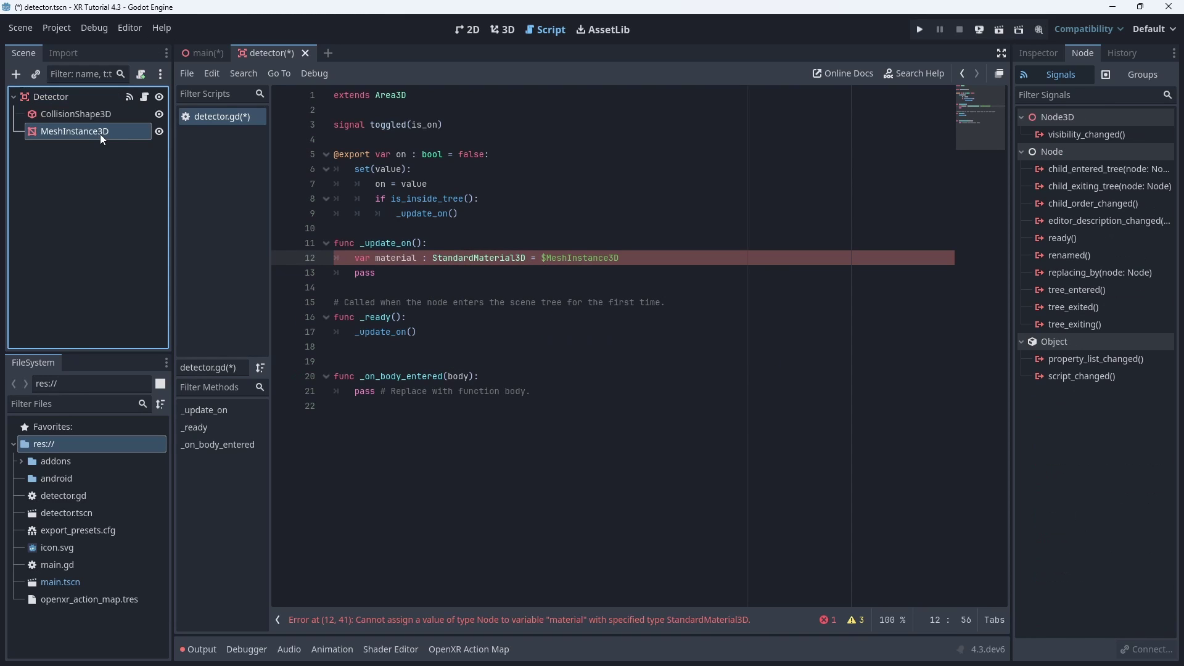
left_click(1047, 53)
left_click(1085, 168)
scroll(1105, 271, "down", 2)
left_click(1155, 331)
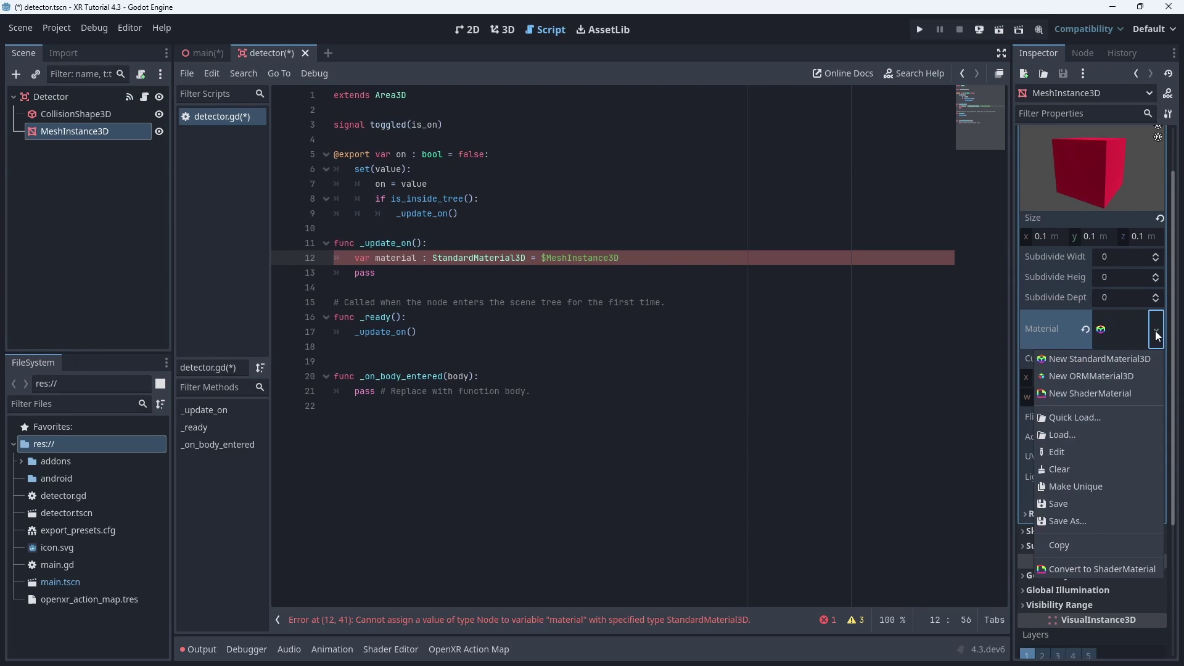
left_click(1067, 468)
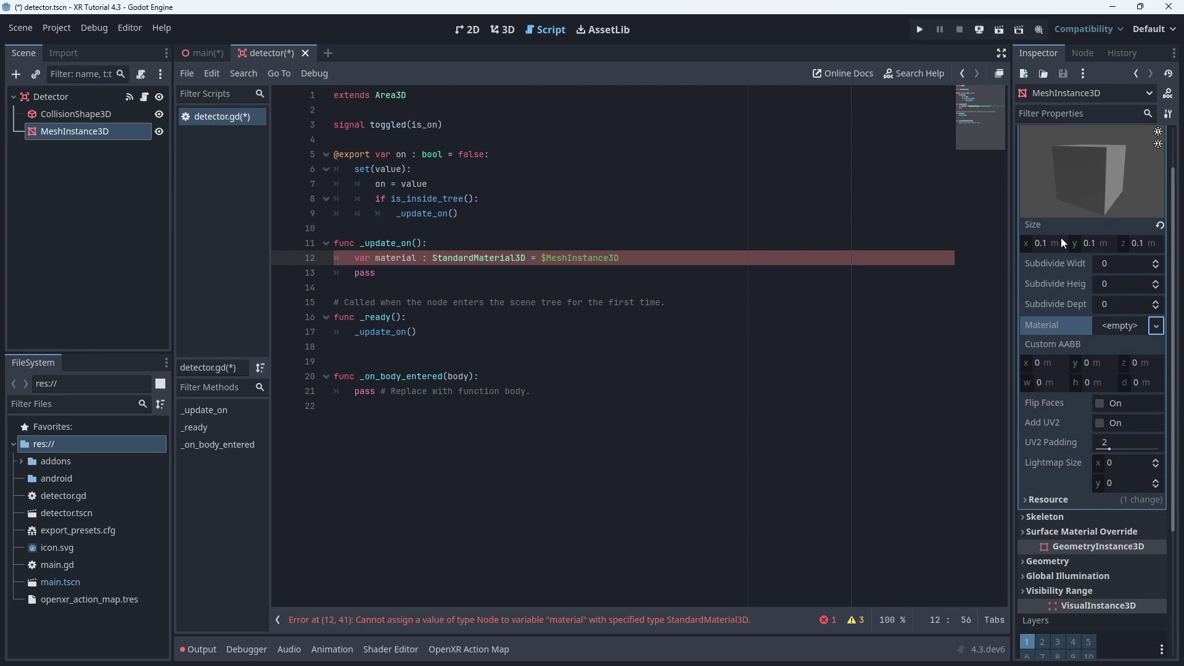
scroll(1068, 270, "down", 2)
scroll(1065, 330, "down", 2)
- Add a new StandardMaterial3D material override with a deep red albedo colour
left_click(1029, 377)
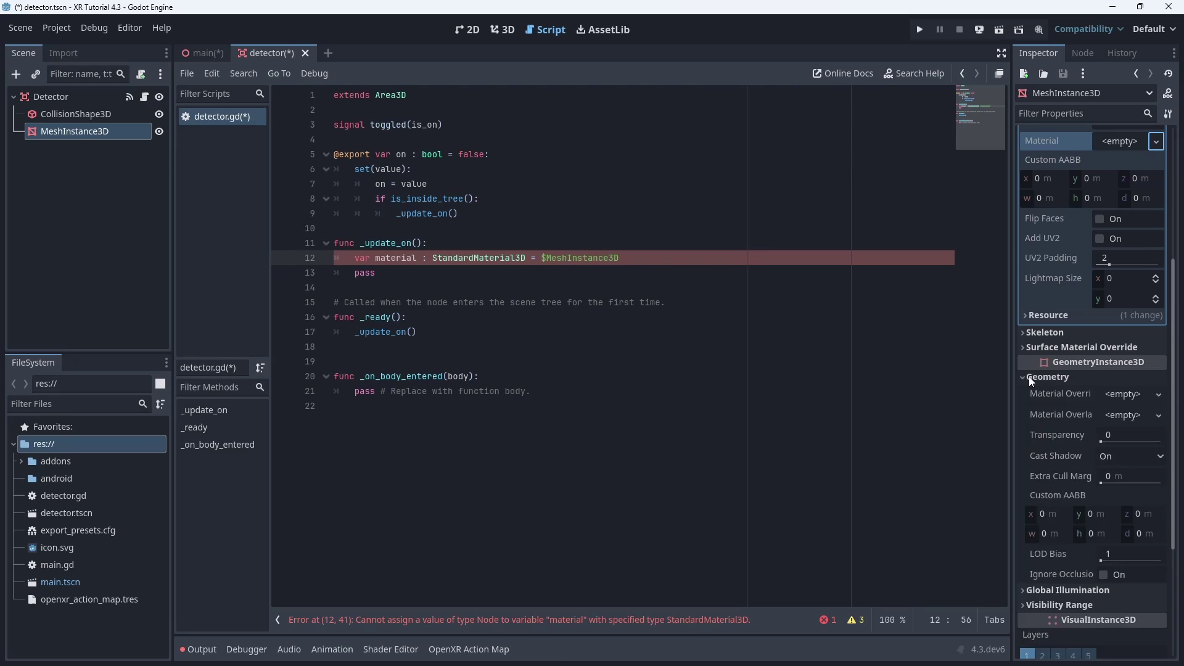
left_click(1123, 392)
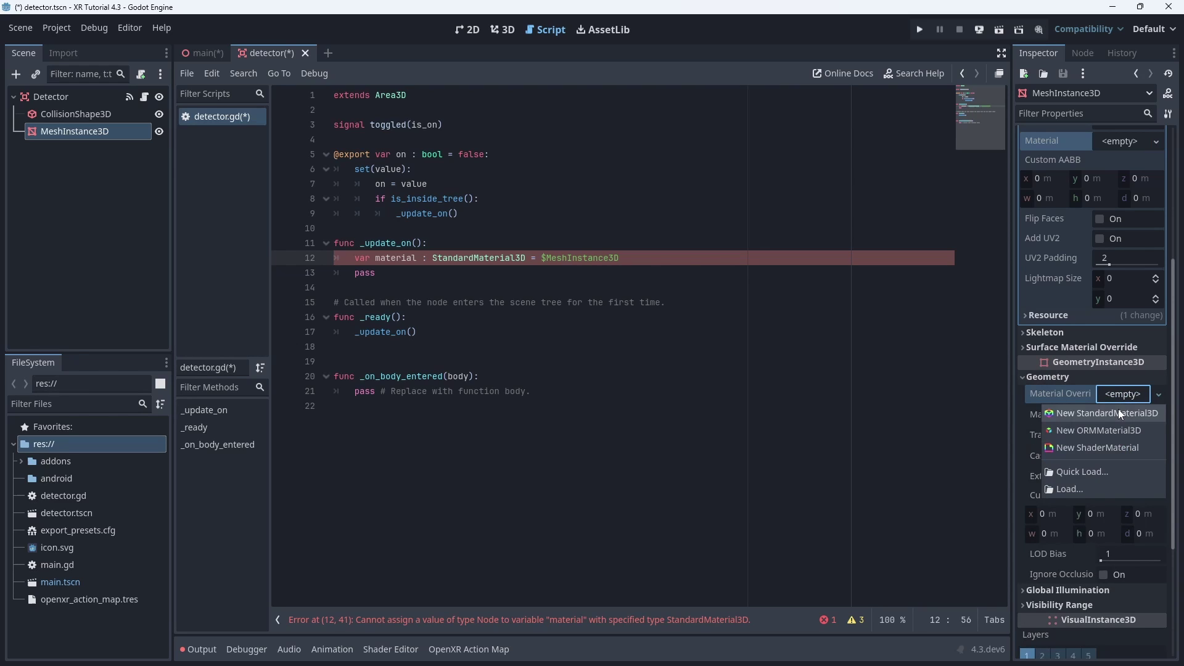
left_click(1119, 413)
left_click(1130, 412)
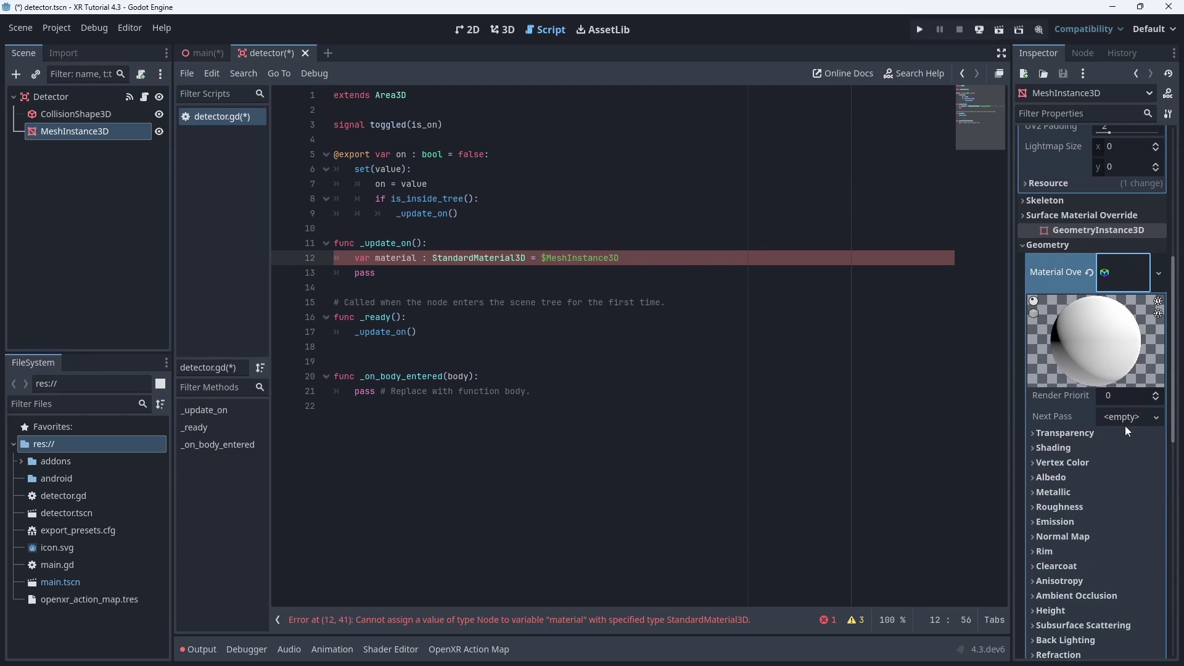
left_click(1074, 475)
left_click(1131, 492)
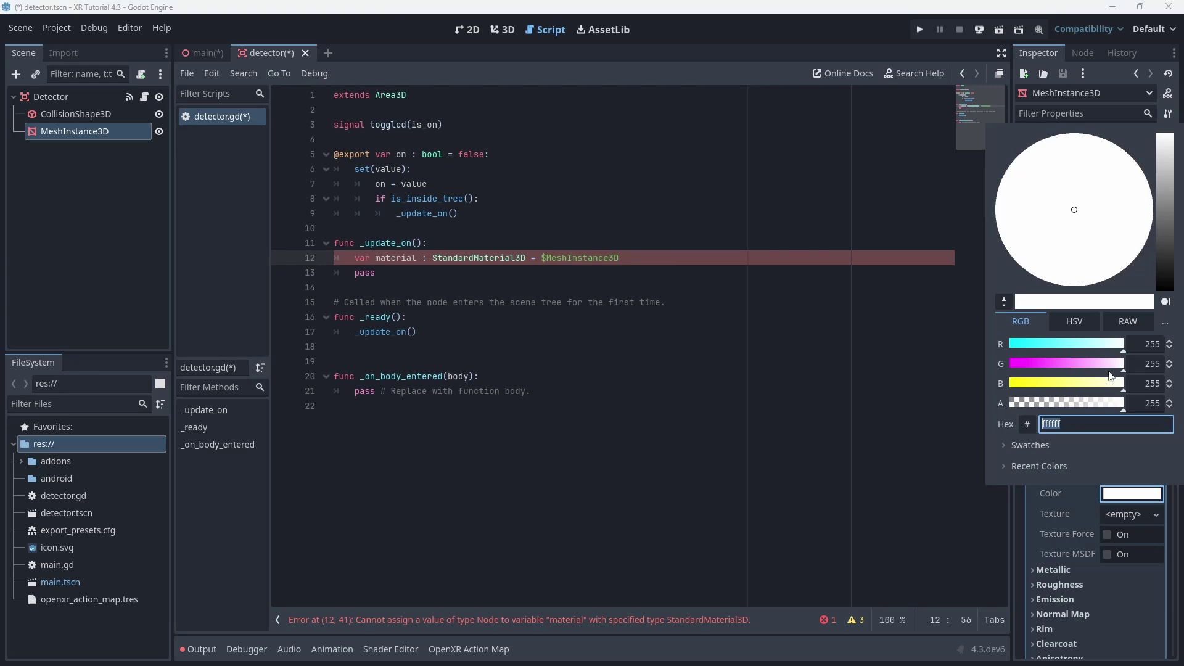
left_click(1071, 364)
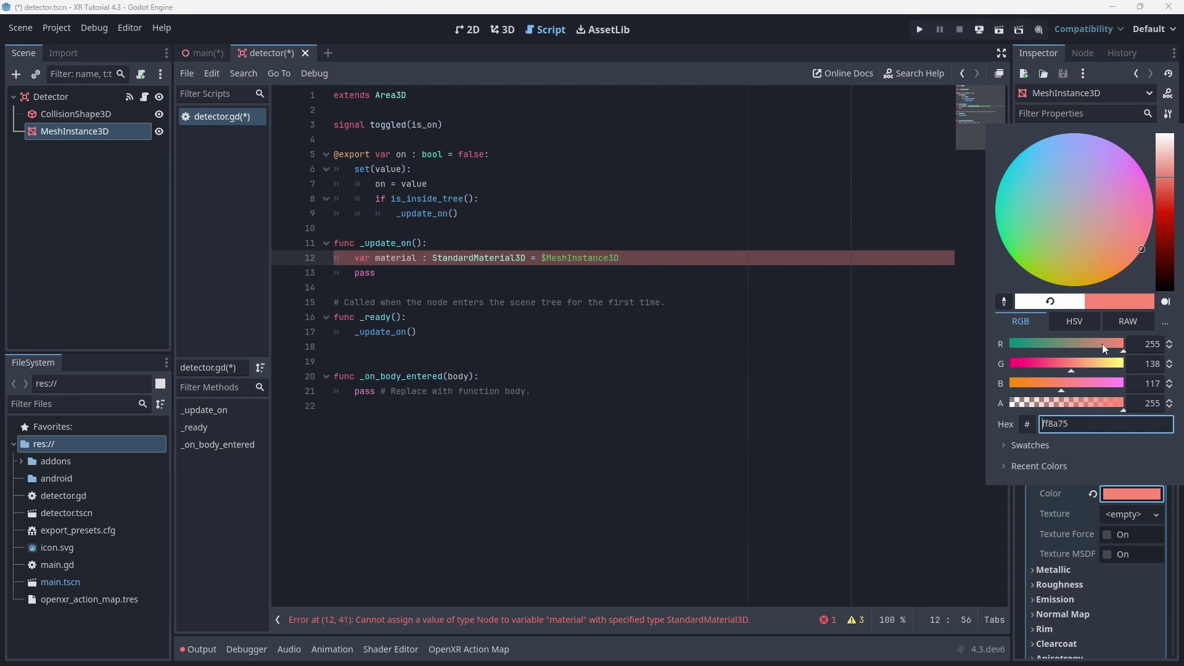
left_click_drag(1163, 251, 1164, 221)
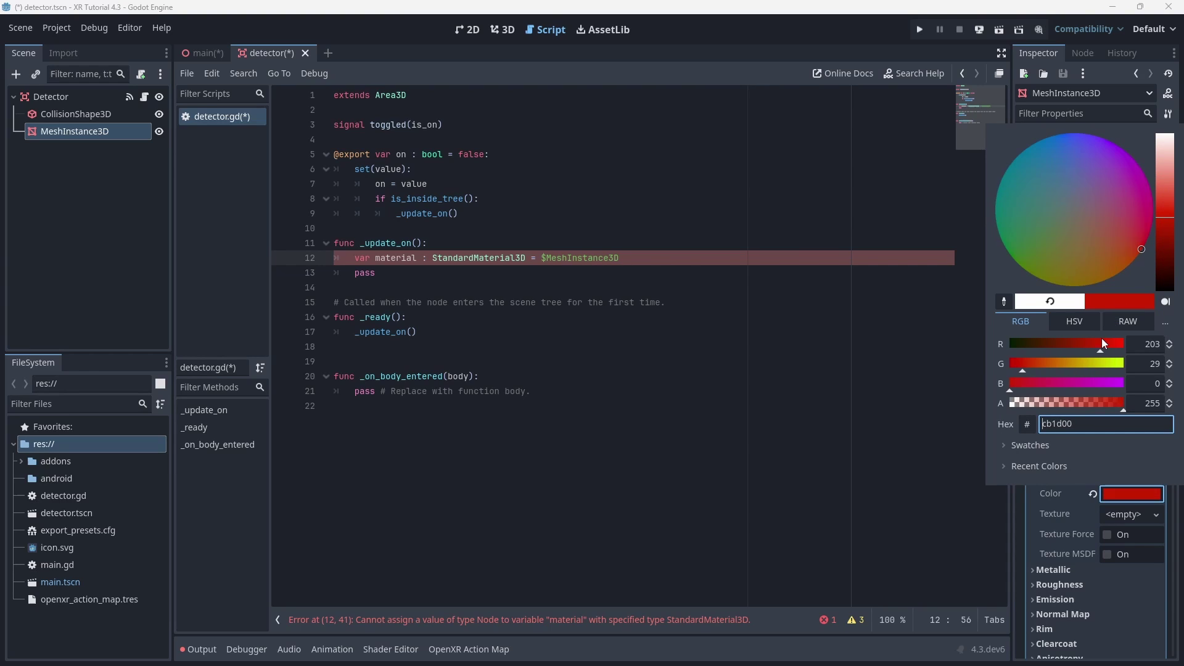
left_click(1103, 341)
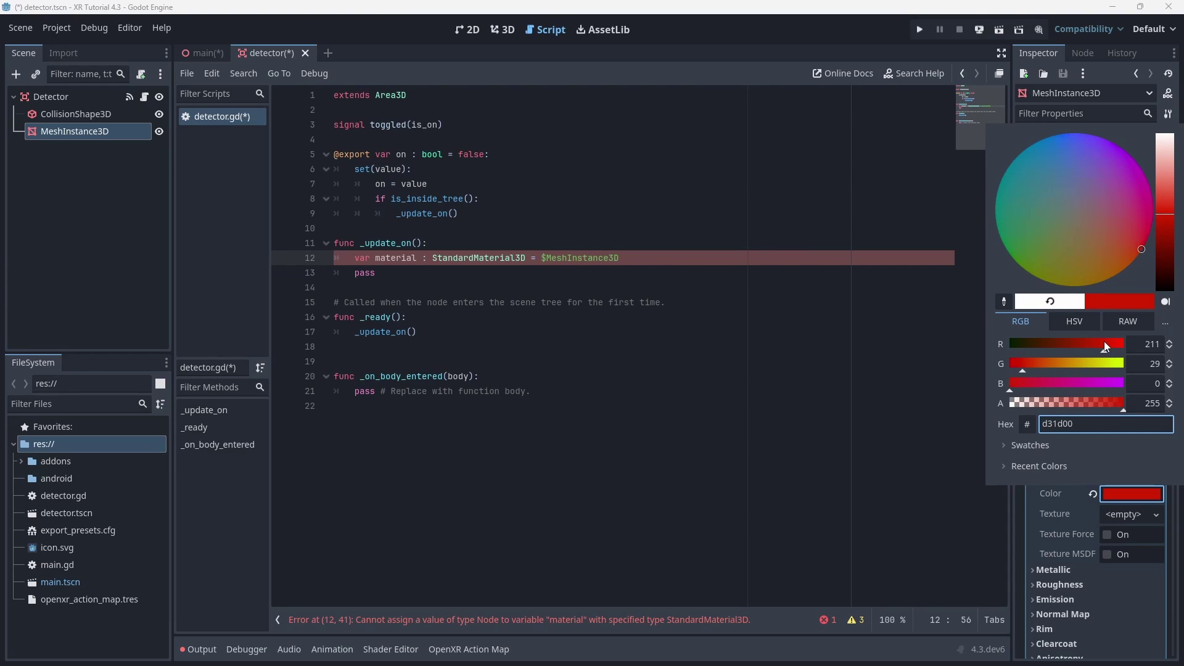
left_click(1091, 510)
left_click(621, 256)
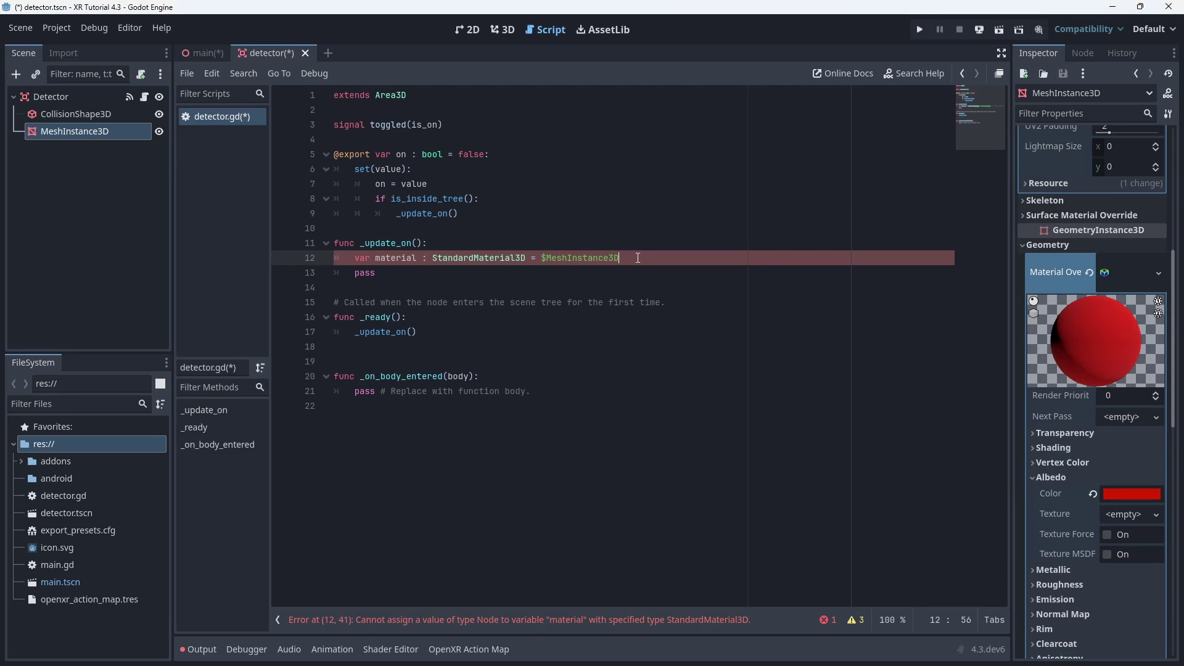
type("mat")
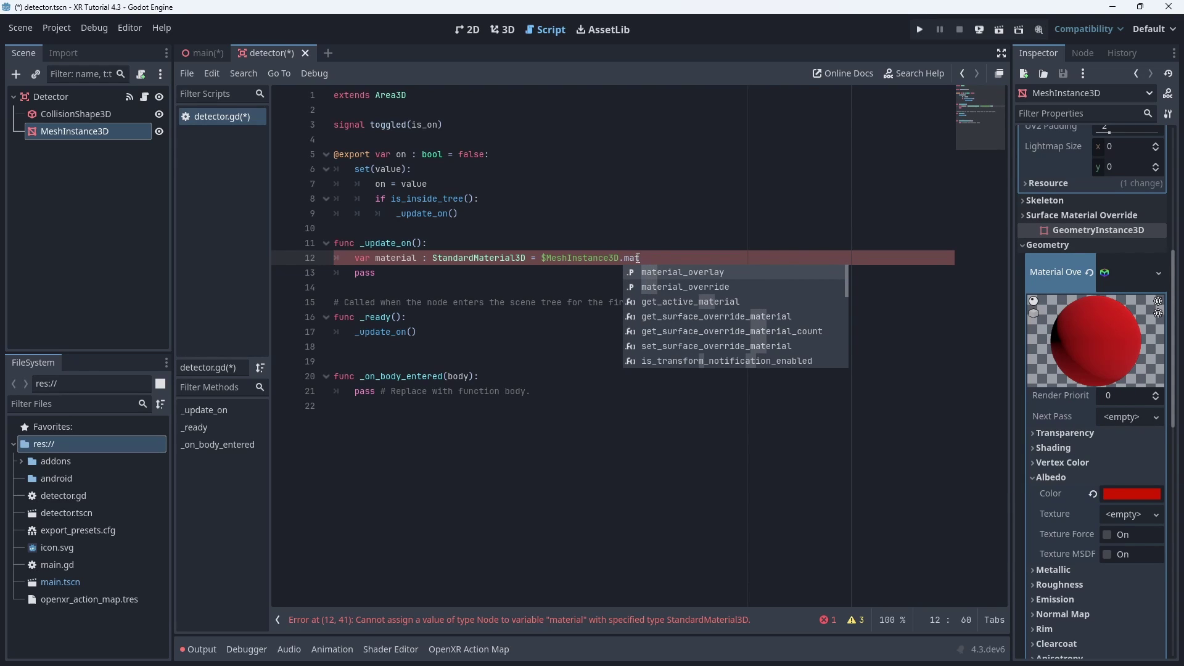
- Take the material from material_override and begin the if block in _update_on
key("Down")
key("Return")
key("Return")
type("if materi")
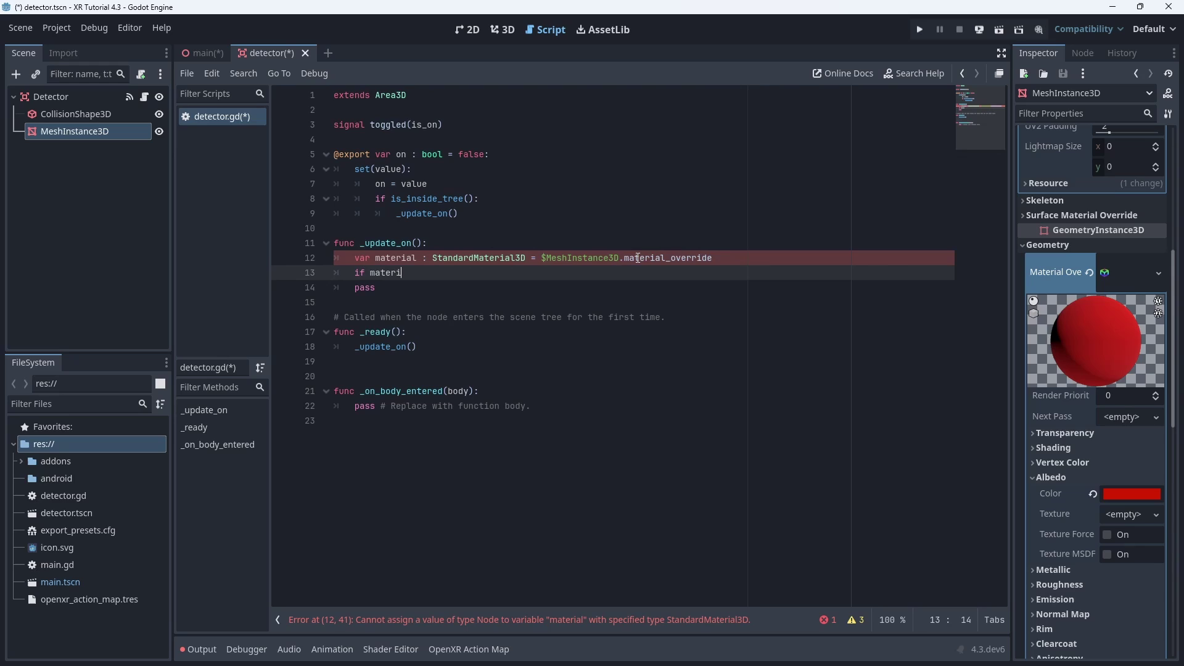
type("al:")
key("Return")
type("mate")
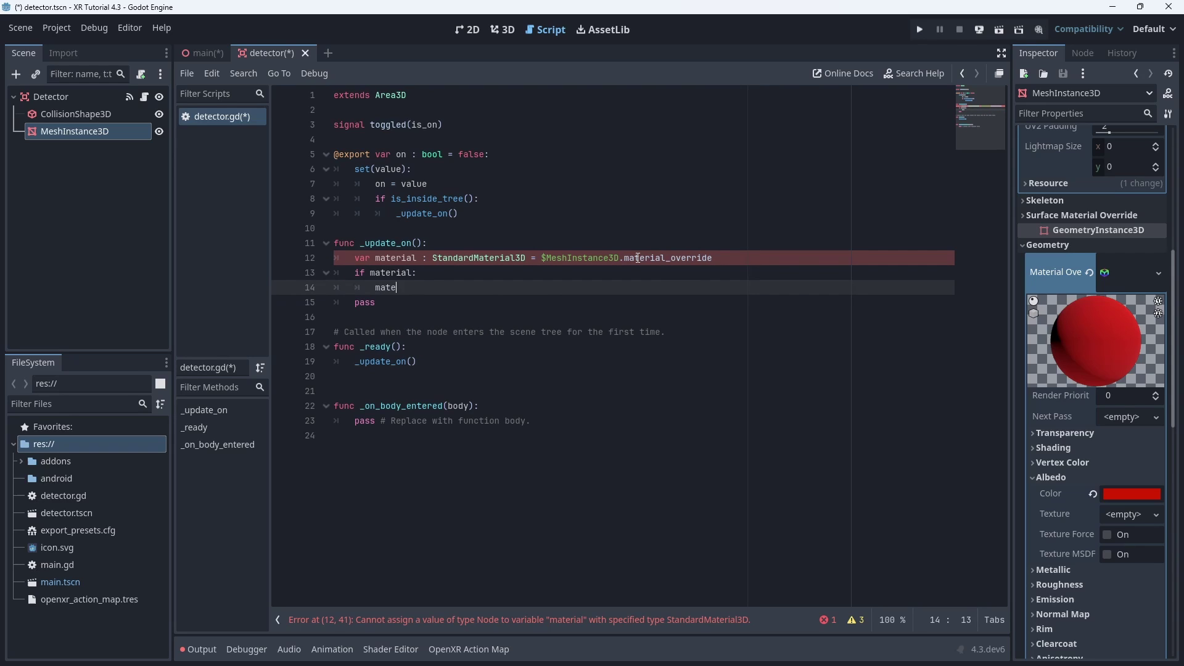
type("rial.")
key("Return")
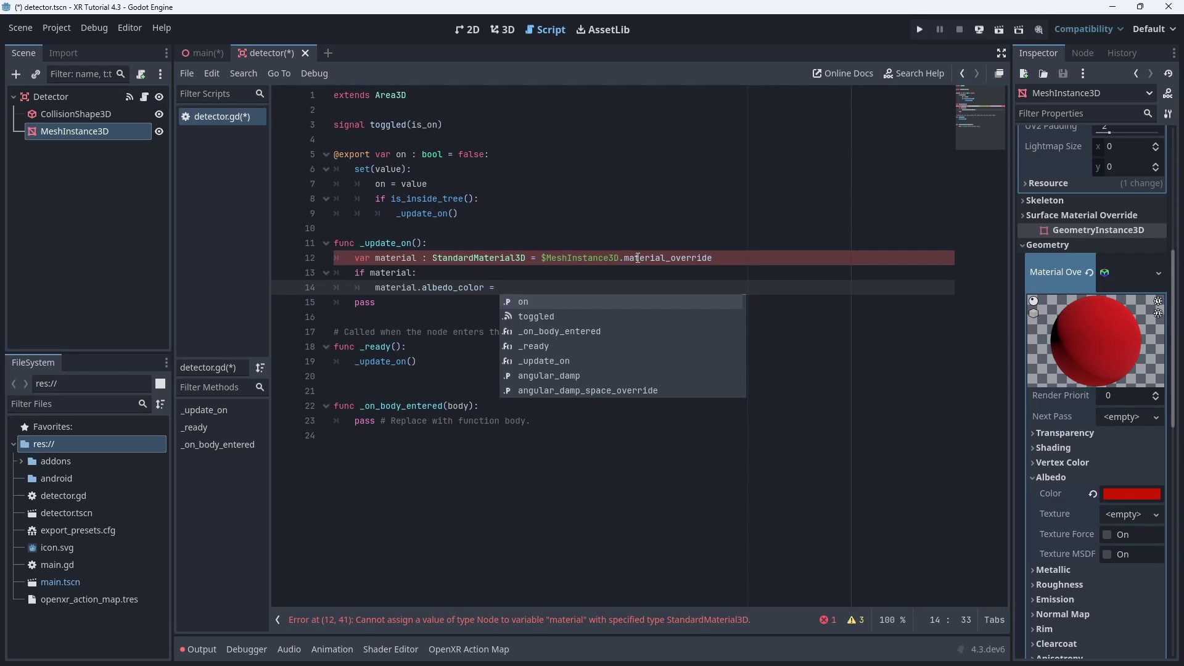
- Export on_color and off_color Color variables and set albedo_color from them based on on
left_click(615, 228)
key("Return")
key("Return")
key("Up")
type("@exp")
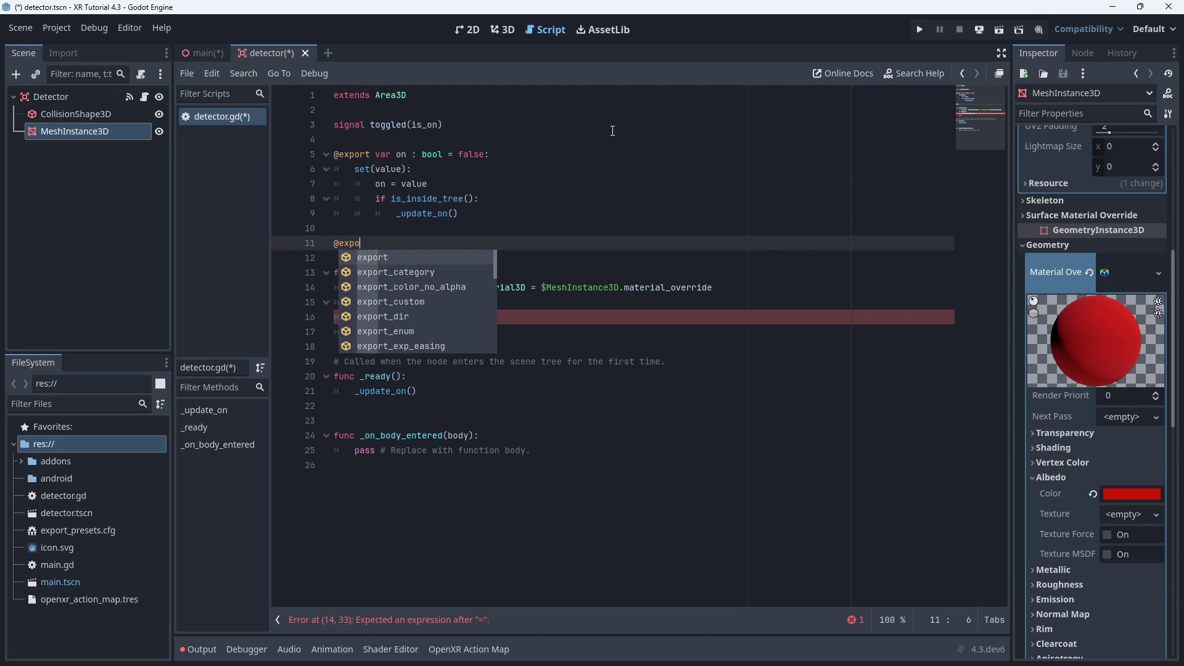
type("ort var on_color")
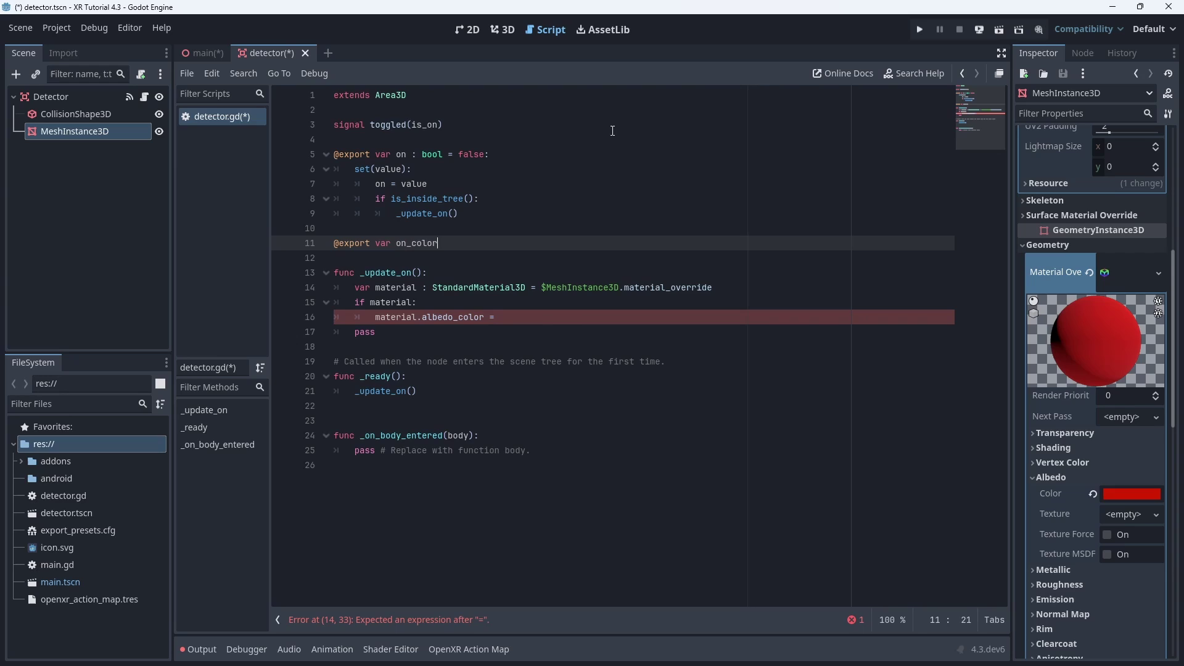
type(" : Color = Color(")
type("1.0, 0.0, 0.0")
key("End")
key("Return")
type("@expor")
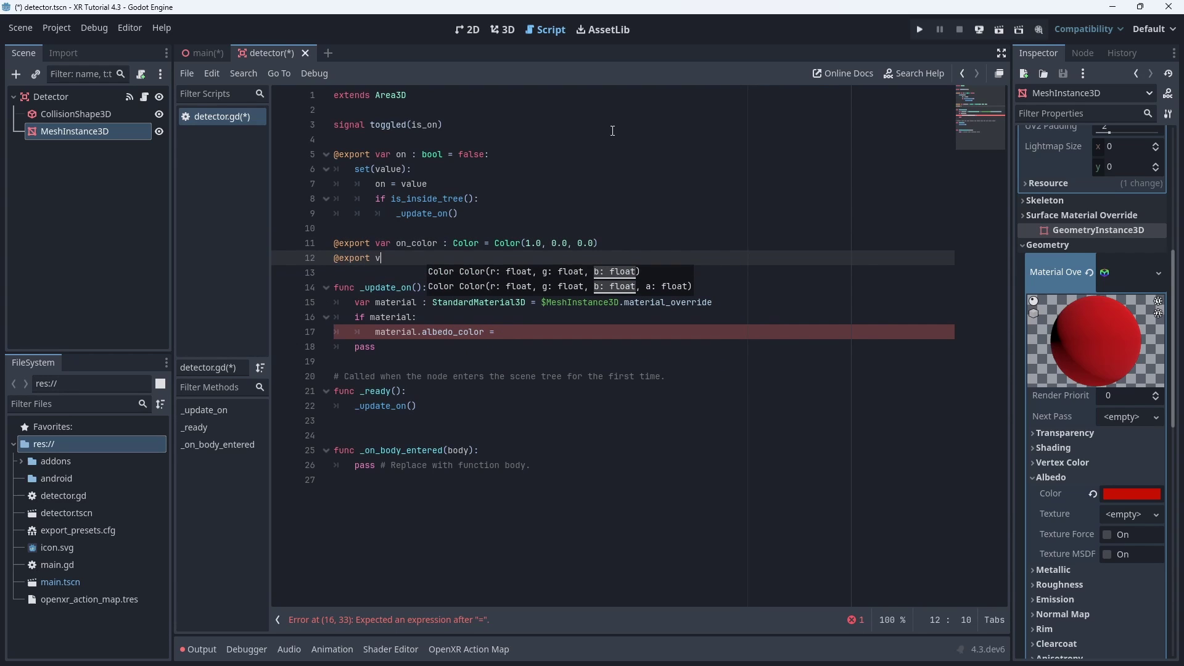
type("t var off_color : Color = Col")
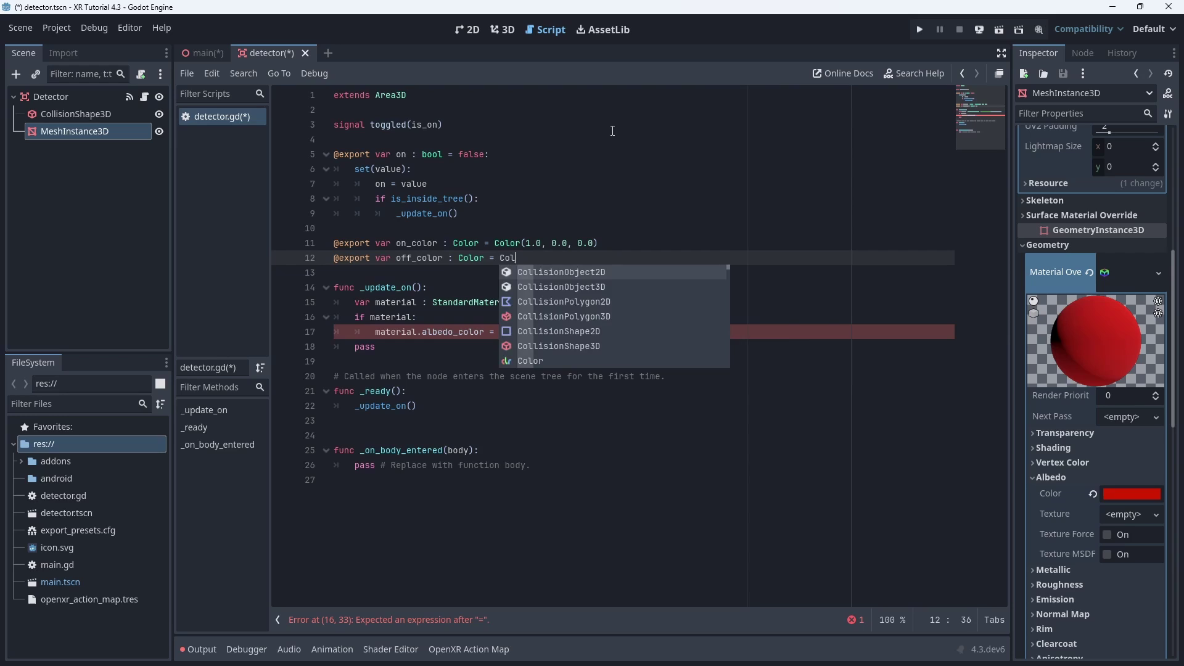
type("or(0.5, 0.0, 0.")
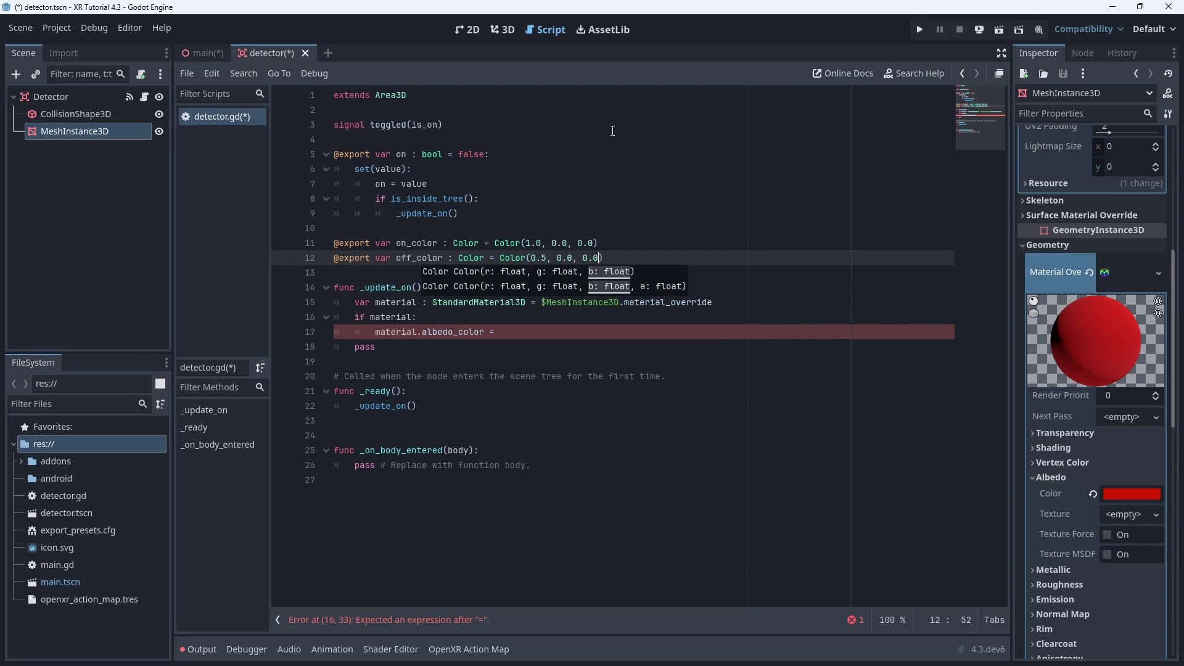
type("0")
key("Down")
key("Down")
key("Down")
type("on_color if ")
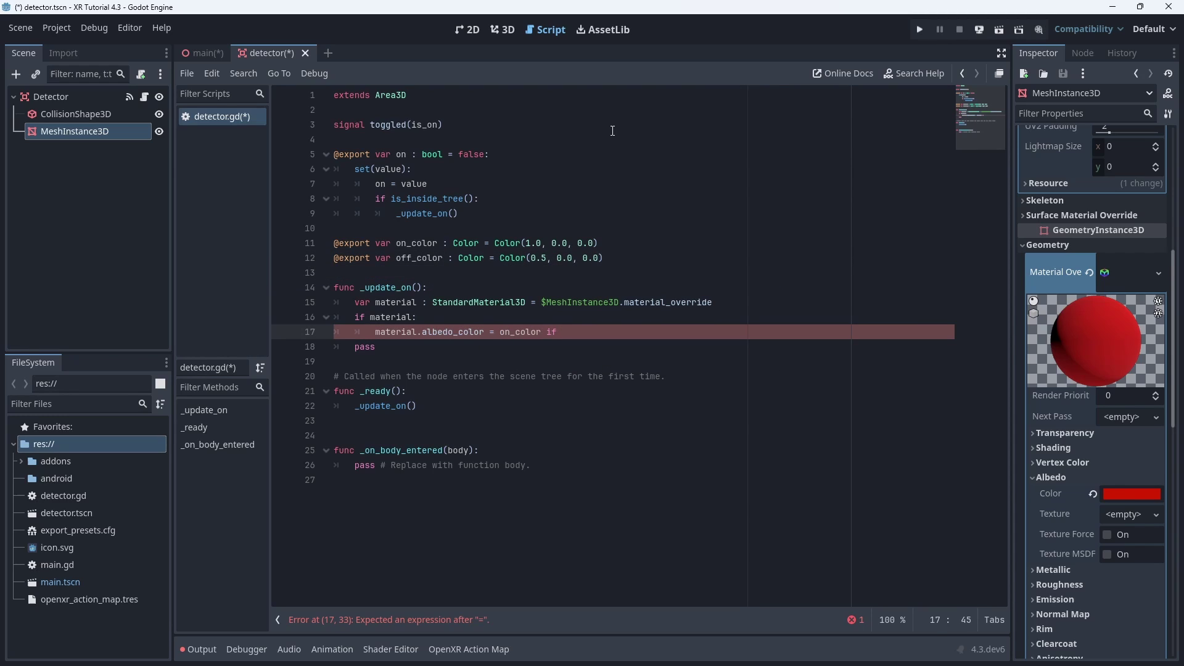
type("on else off")
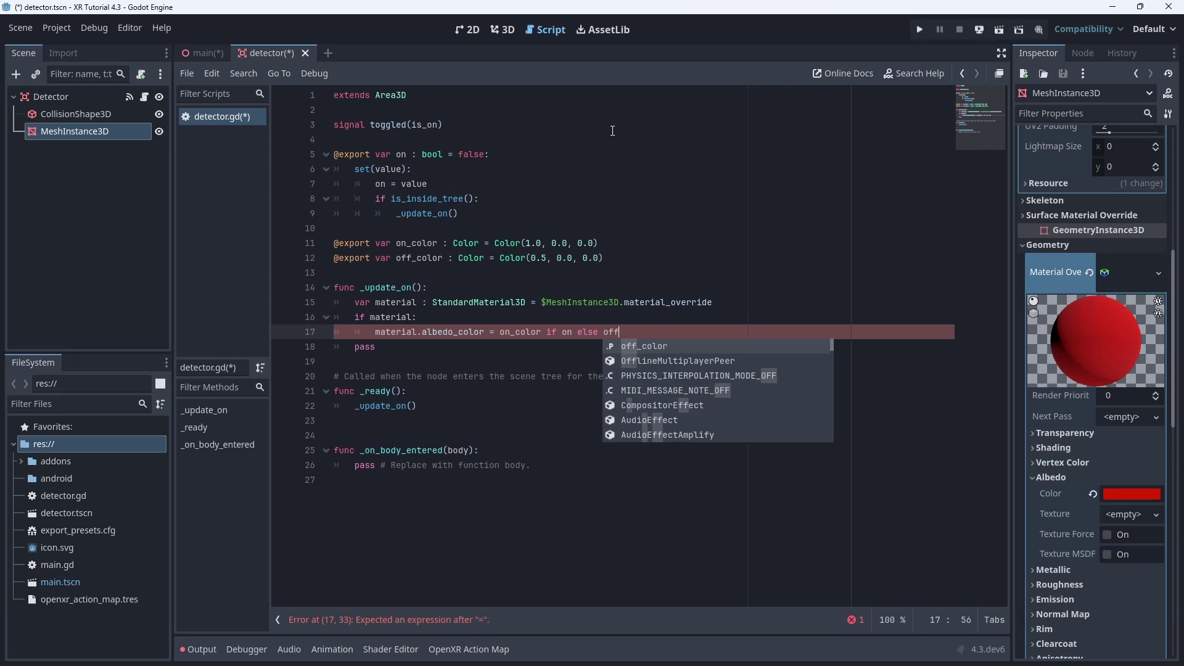
type("_color")
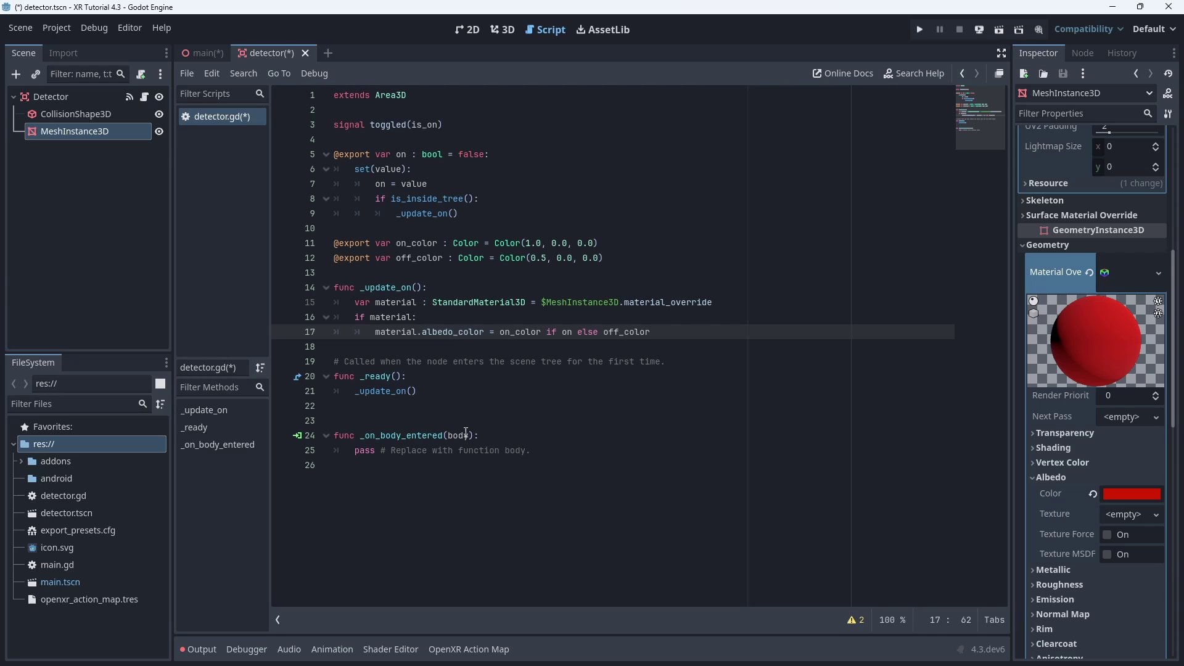
- Add a Timer child under Detector with a 0.1 s wait time and One Shot enabled
left_click(71, 99)
left_click(15, 74)
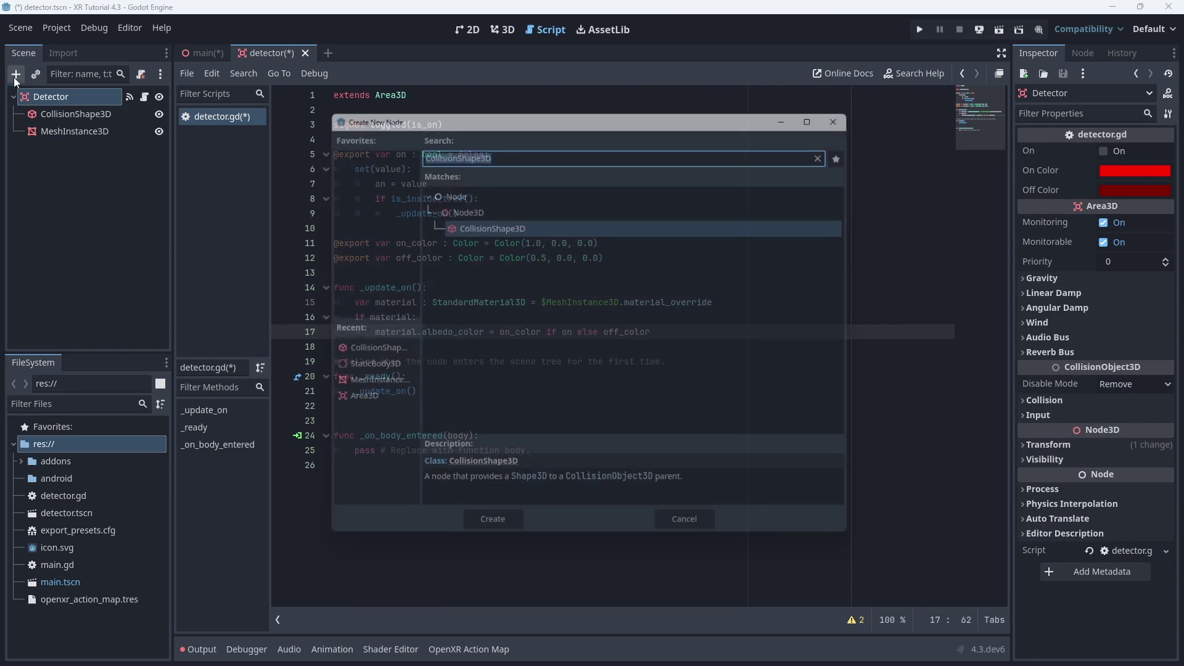
type("Timer")
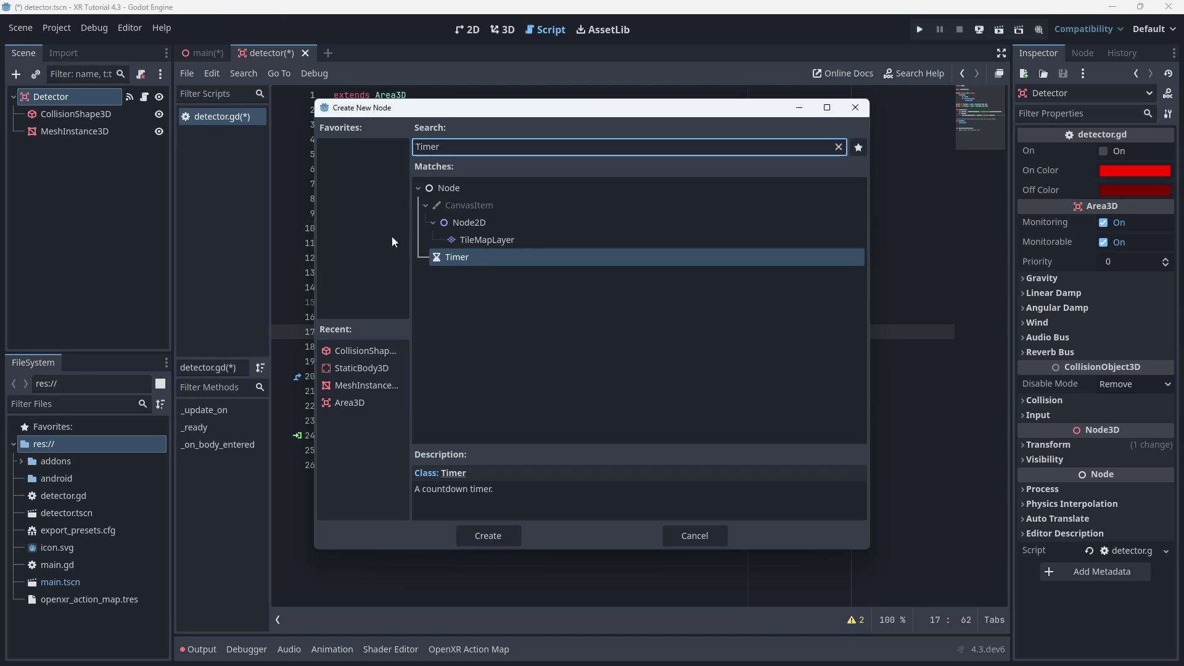
double_click(473, 256)
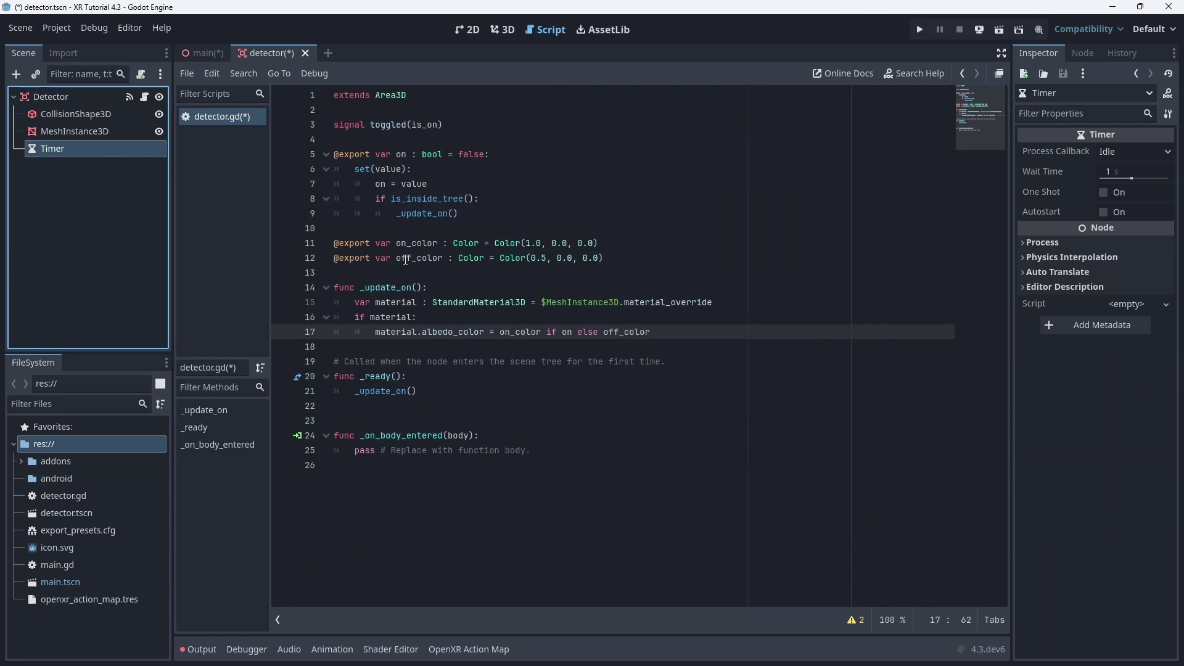
left_click(1115, 173)
type("0.0")
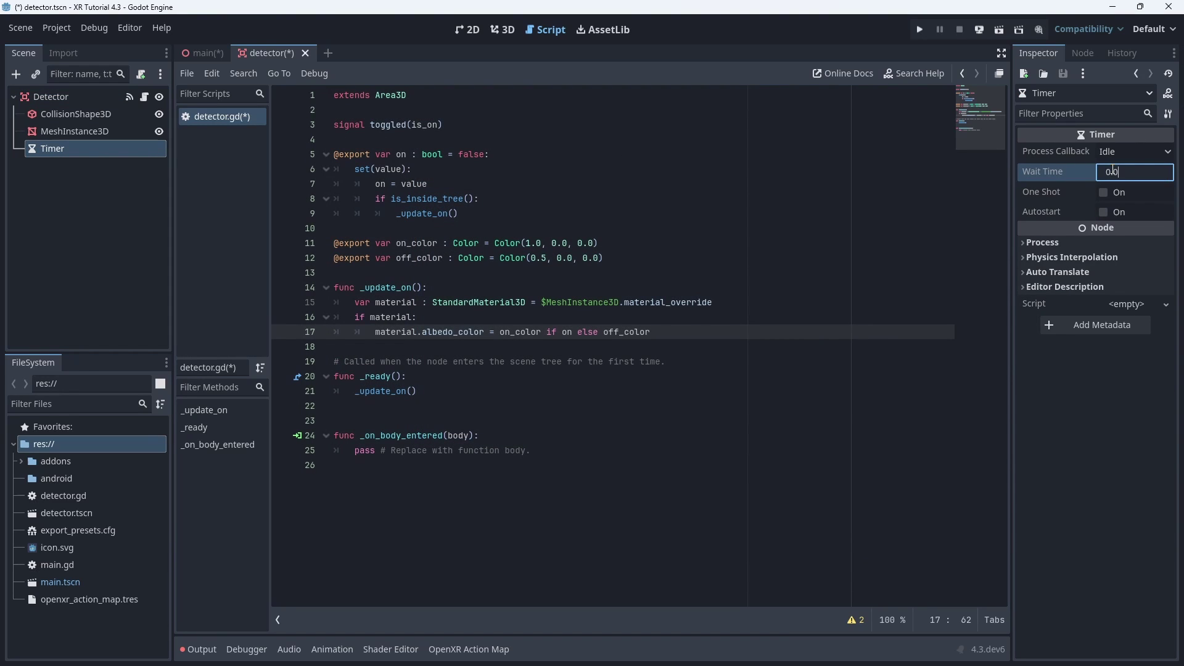
key("Tab")
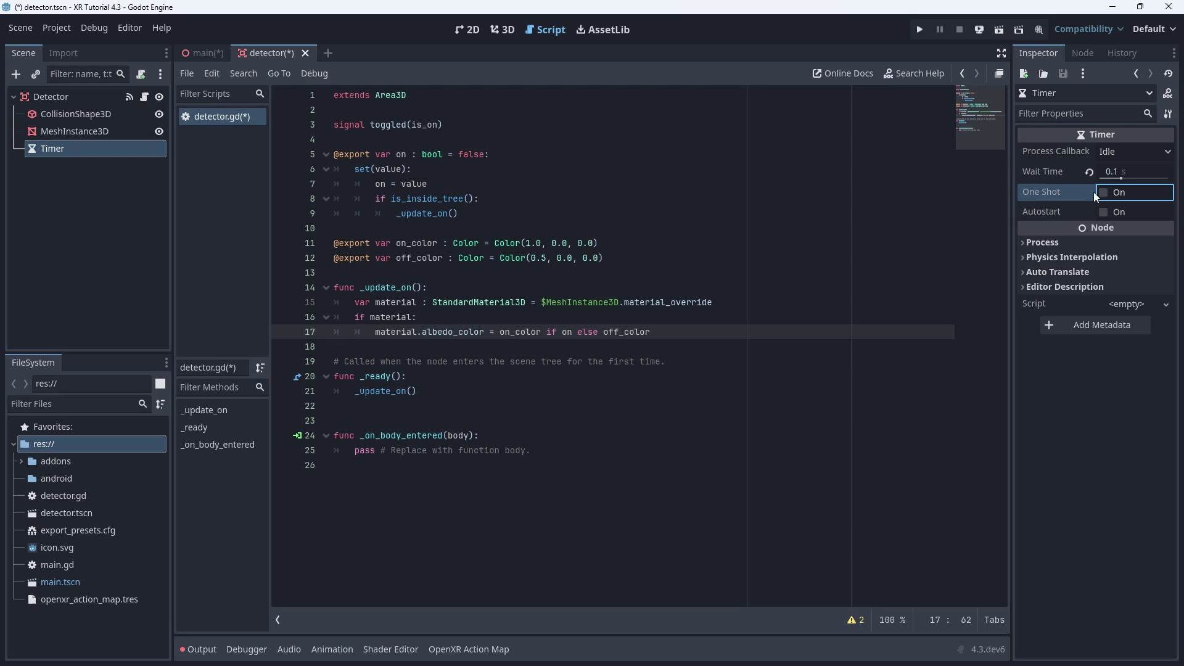
left_click(1102, 191)
left_click(464, 268)
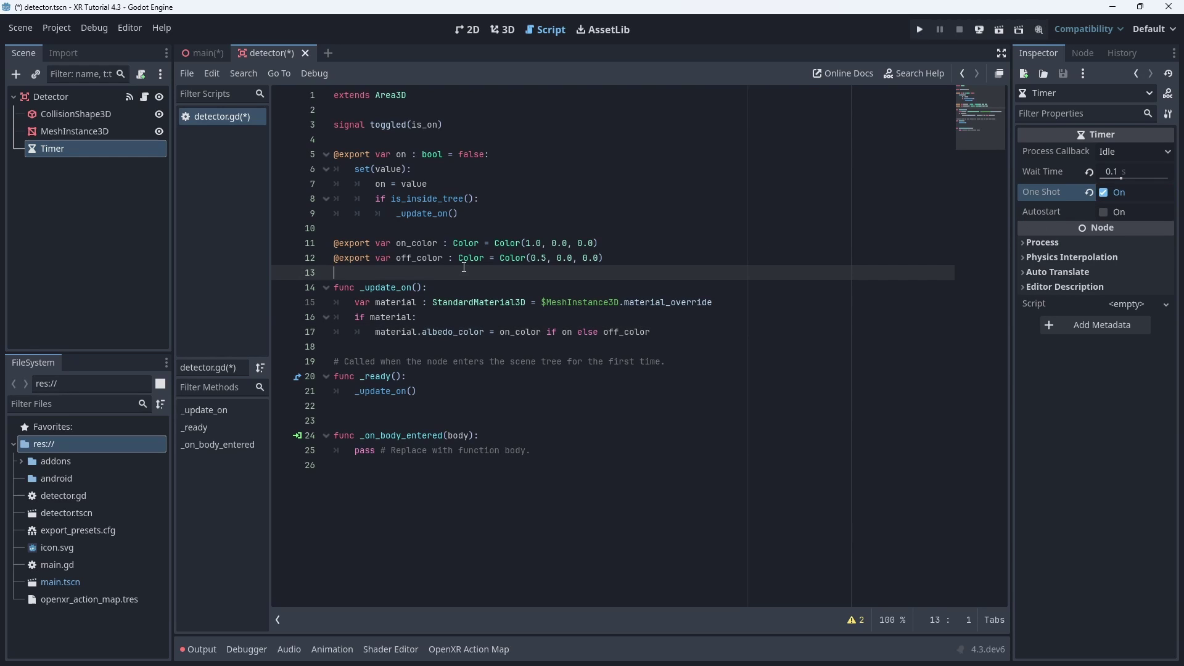
- Declare can_toggle = true; on body entry, flip on, emit toggled, clear can_toggle, start $Timer
key("Return")
key("Return")
key("Up")
type("var")
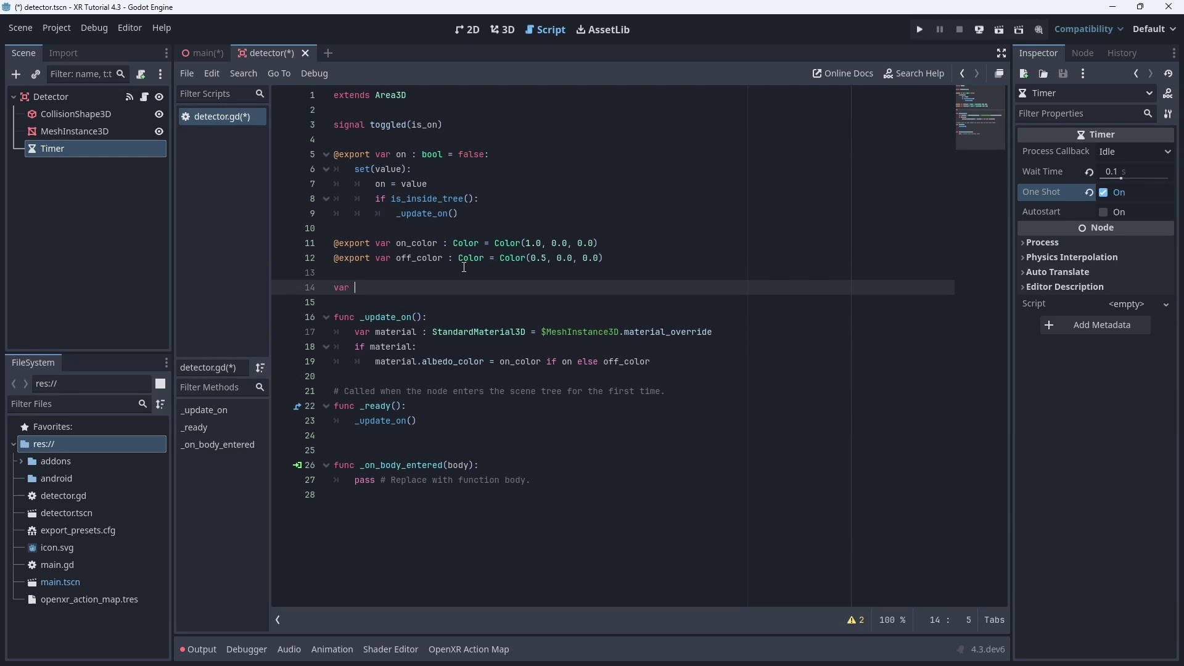
type(" can_toggle = ")
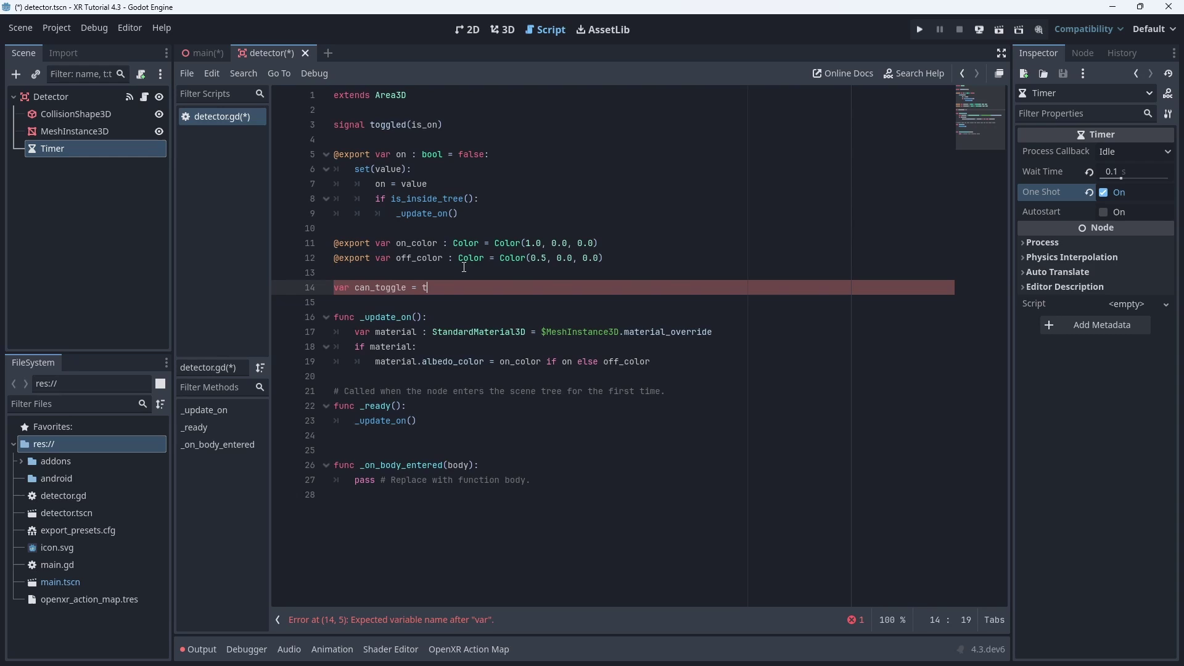
type("true")
left_click(513, 465)
key("Return")
type("if ")
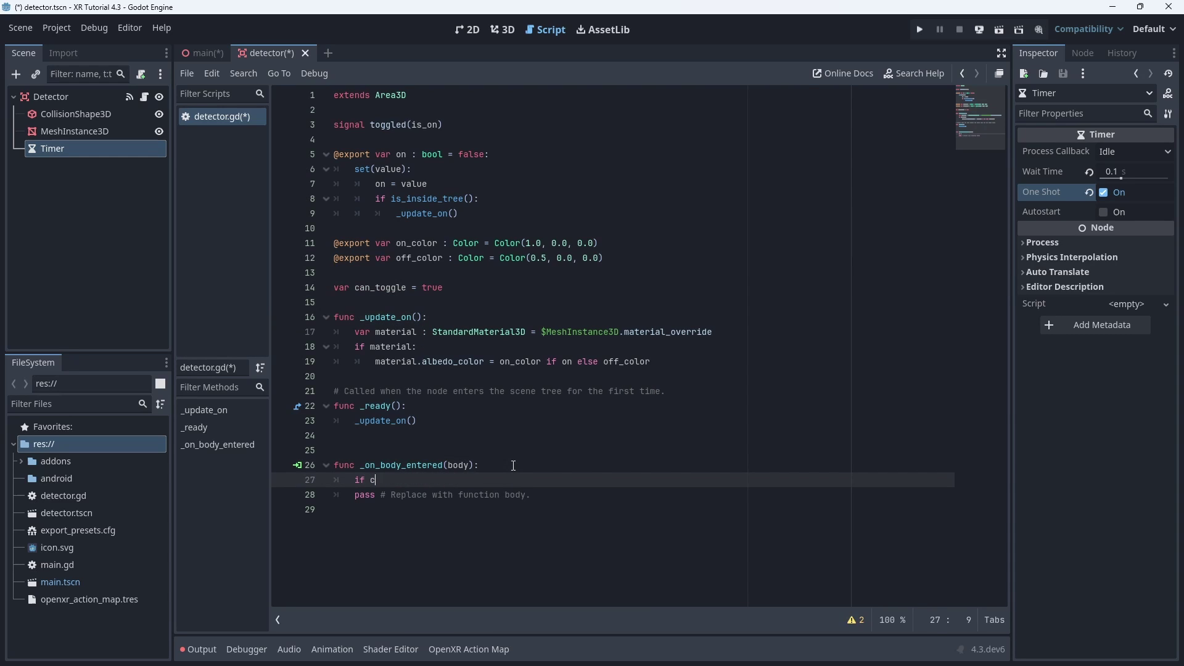
type("can_toggle:")
key("Return")
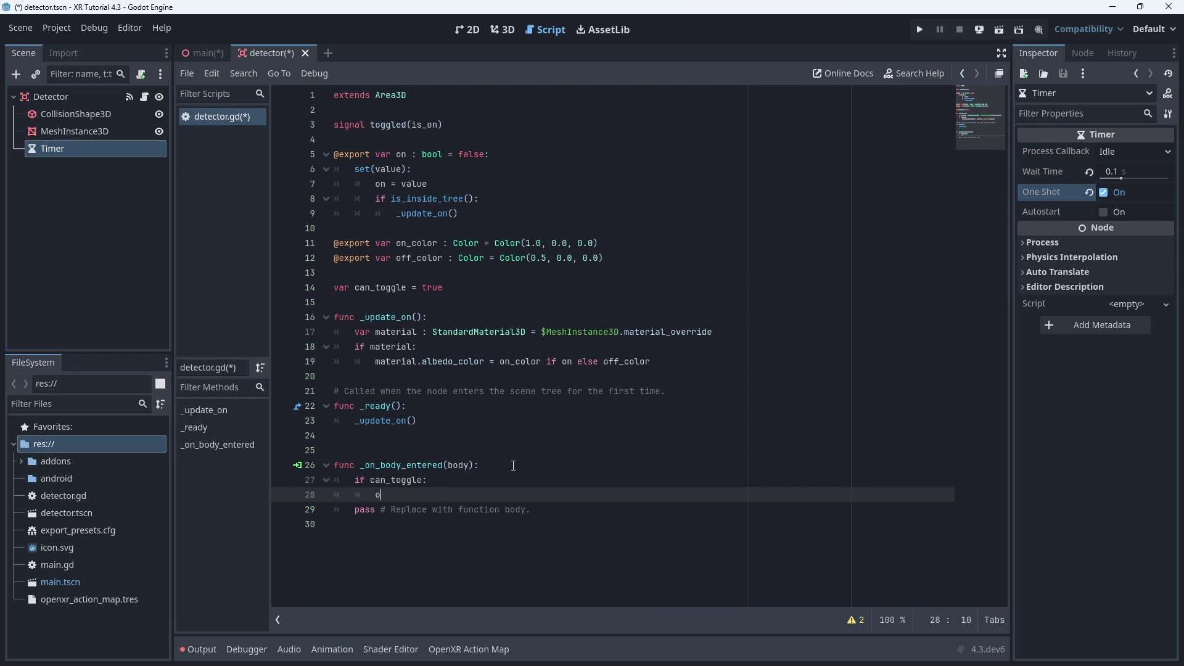
type("on = not on")
key("Return")
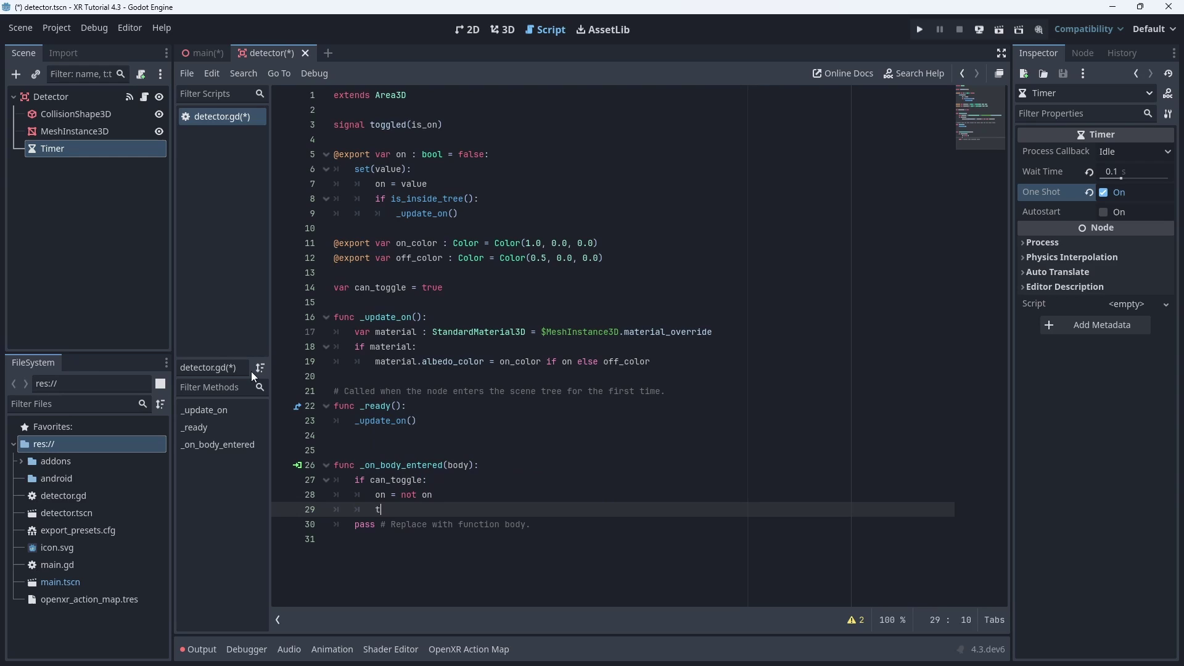
type("toggled.emi")
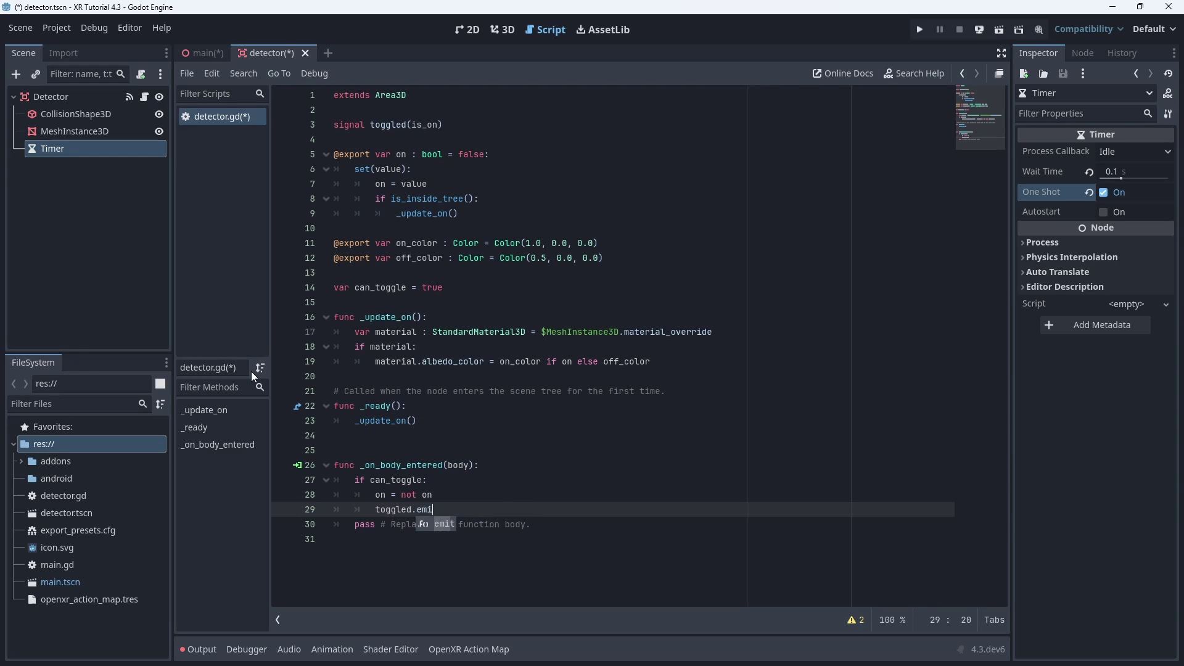
type("t(on)")
key("Return")
type("can_tog")
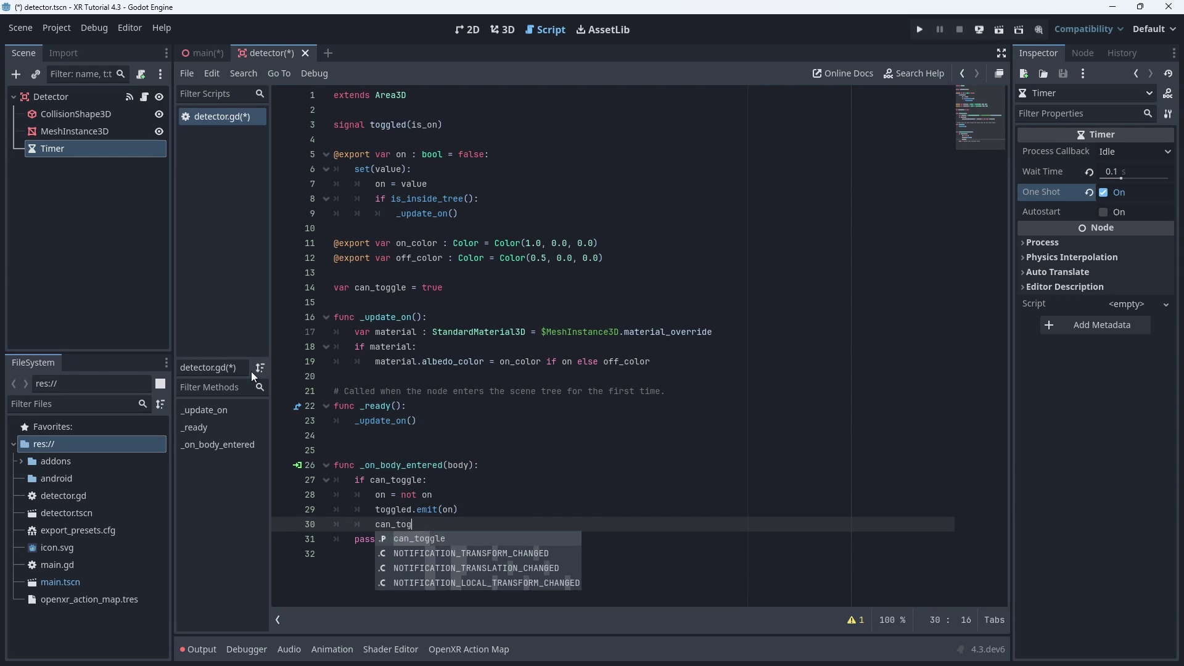
key("Return")
type("= false")
key("Return")
type("$Tim")
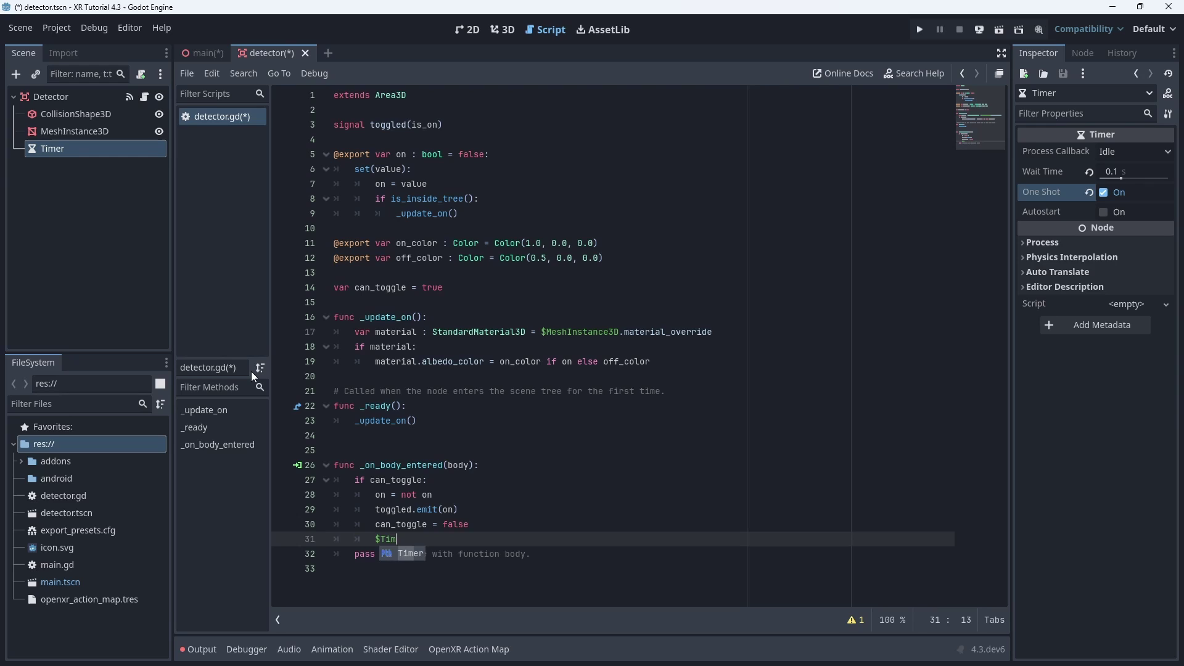
type("er.start()")
- Remove the leftover pass and connect the Timer's timeout signal to a new handler
key("Down")
key("ctrl+shift+k")
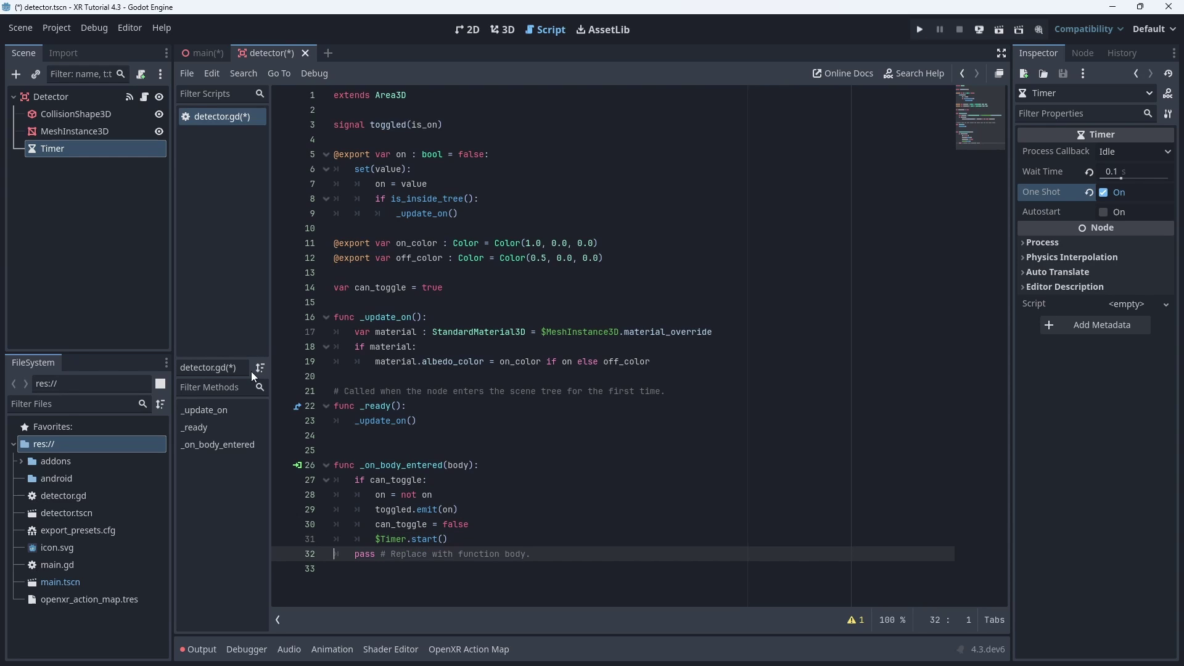
left_click(1082, 52)
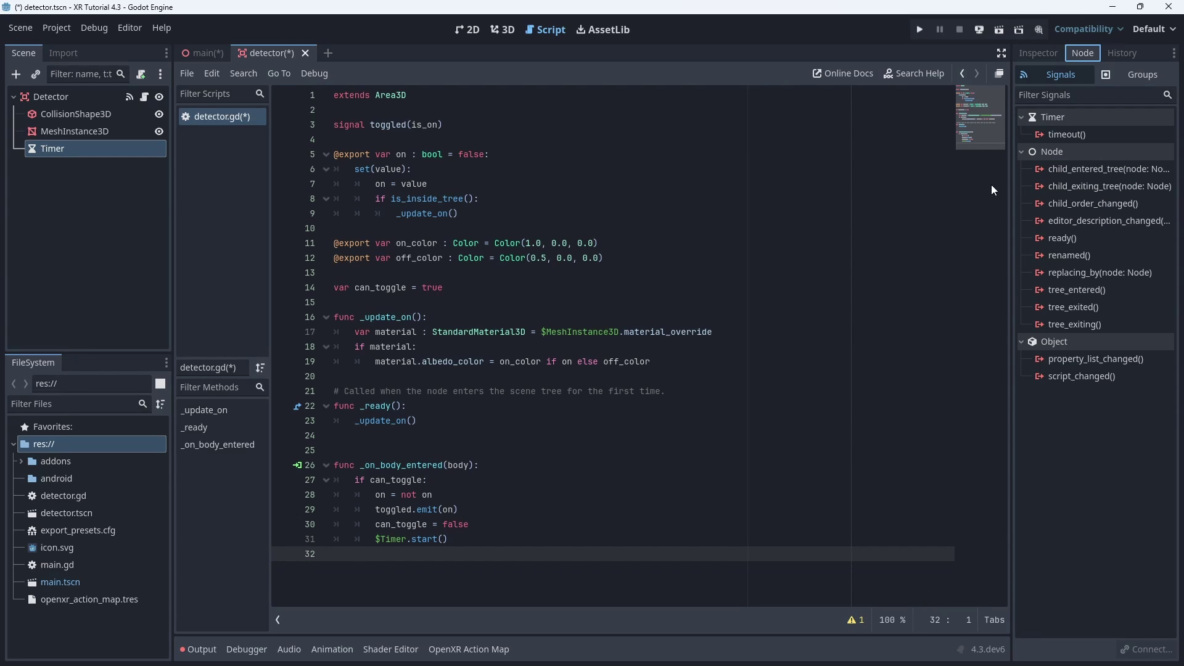
double_click(1064, 132)
left_click(523, 472)
- Make _on_timer_timeout set can_toggle = true and remove its pass line
key("Return")
key("Up")
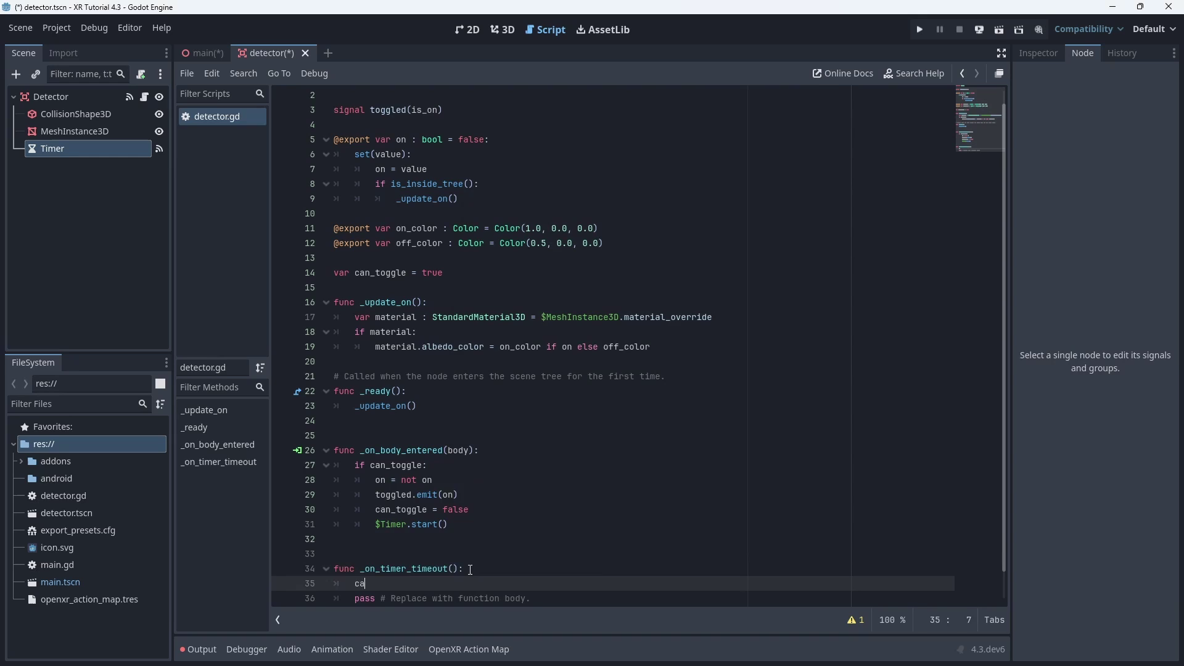
type("can_toggle = true")
key("Escape")
key("Down")
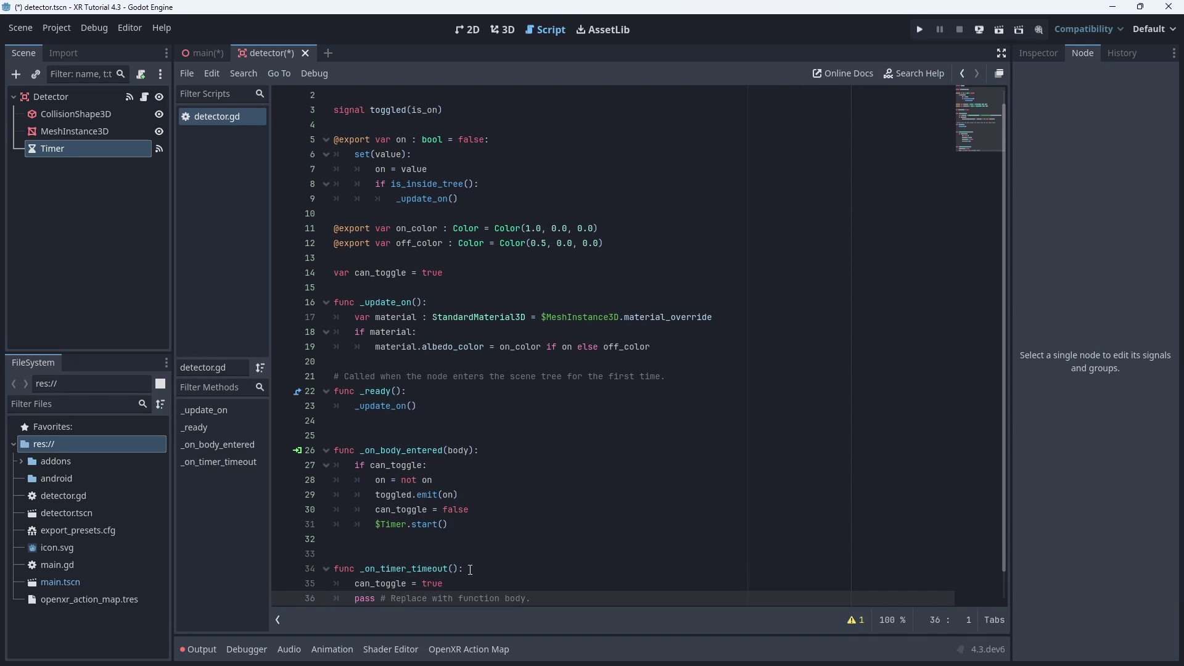
key("ctrl+shift+k")
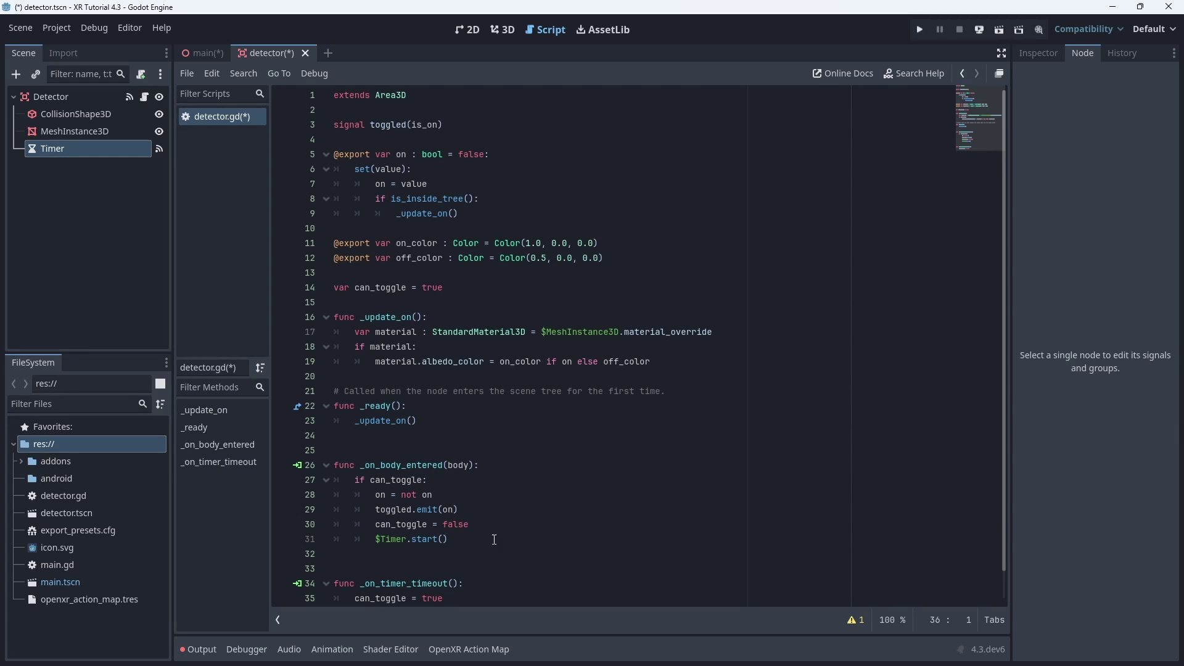
left_click_drag(359, 465, 525, 468)
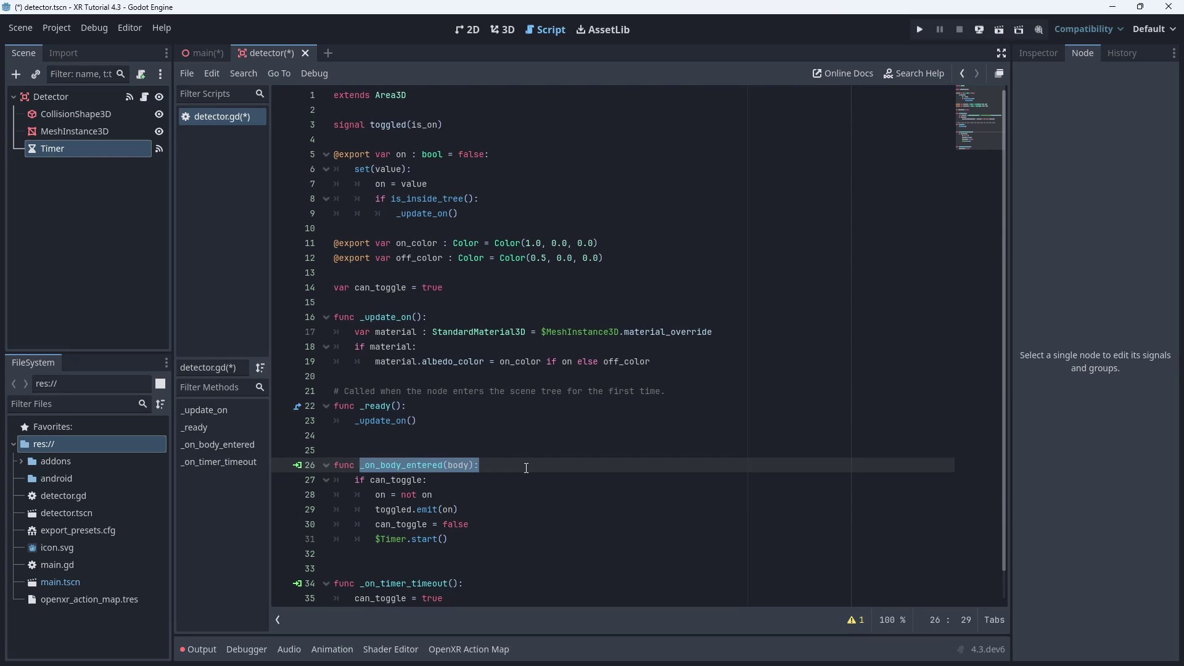
- In the main scene, connect Detector's toggled signal to a new _on_detector_toggled(is_on) in main.gd
left_click(519, 465)
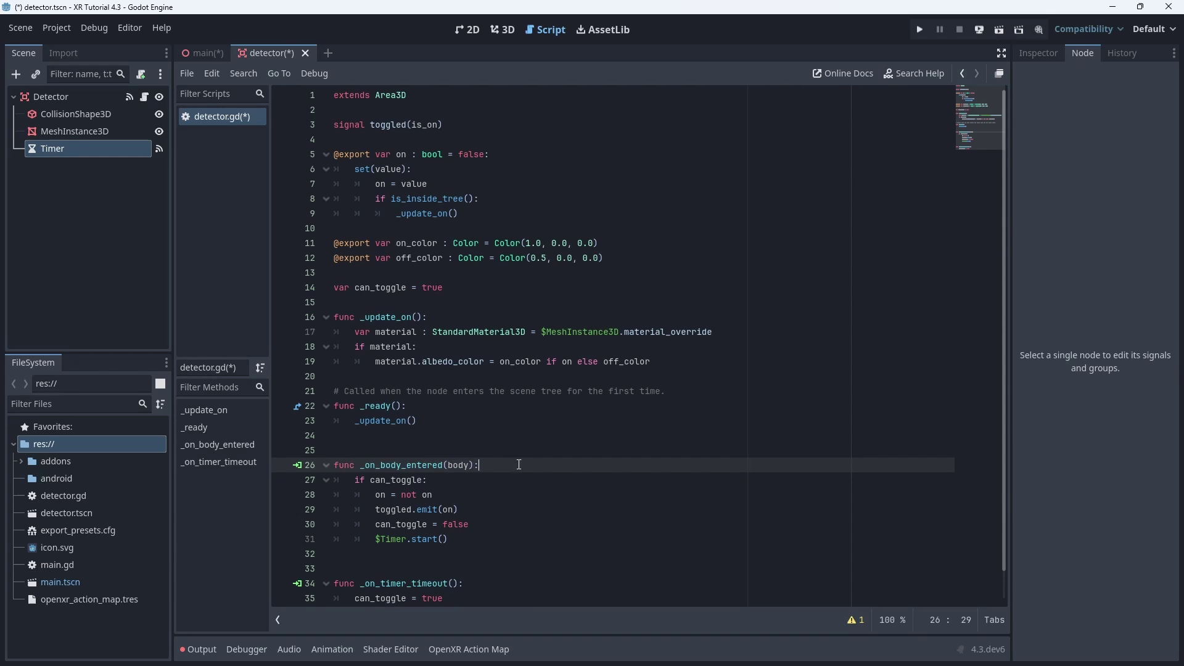
left_click(203, 52)
left_click(505, 31)
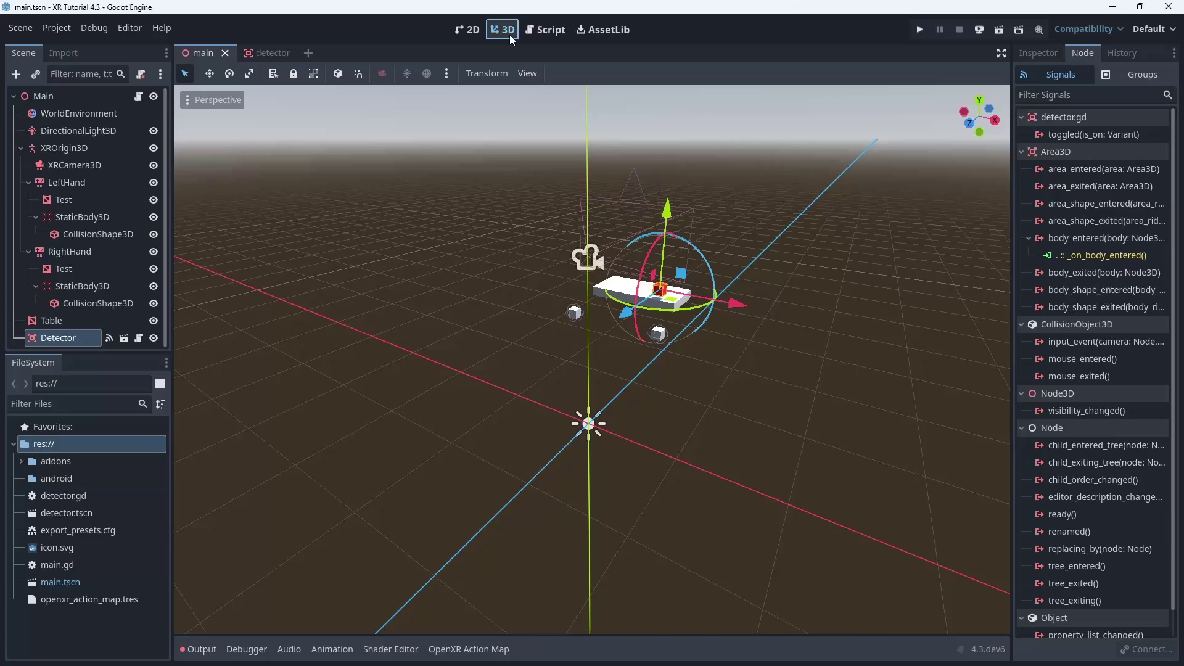
double_click(1077, 134)
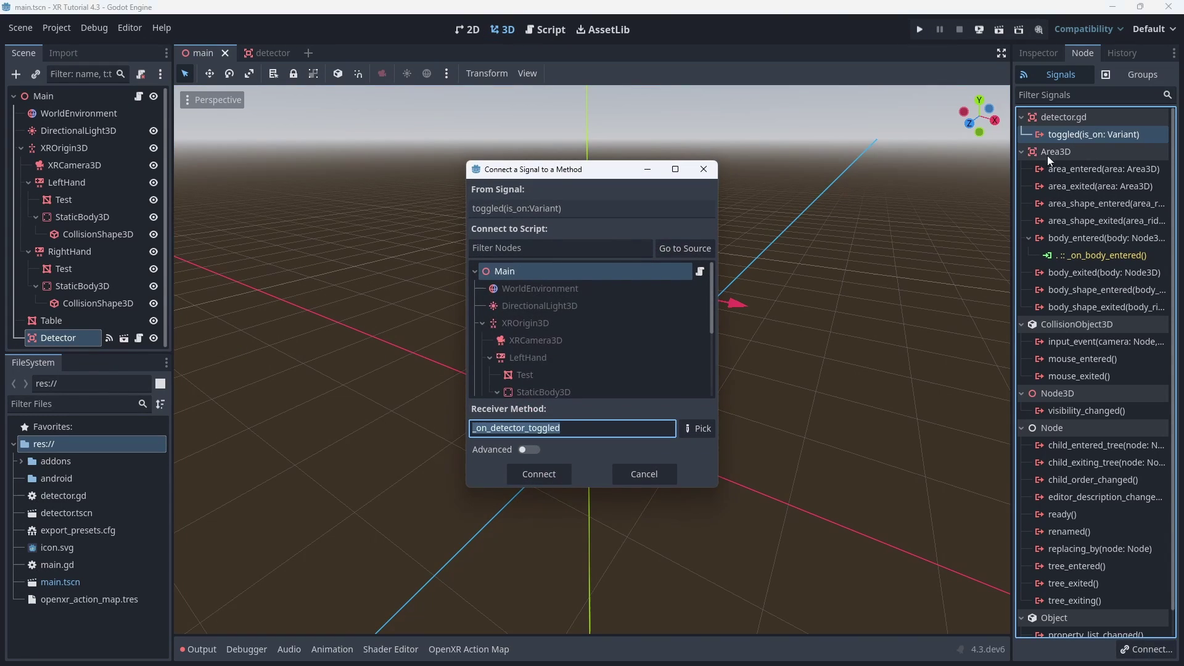
left_click(546, 475)
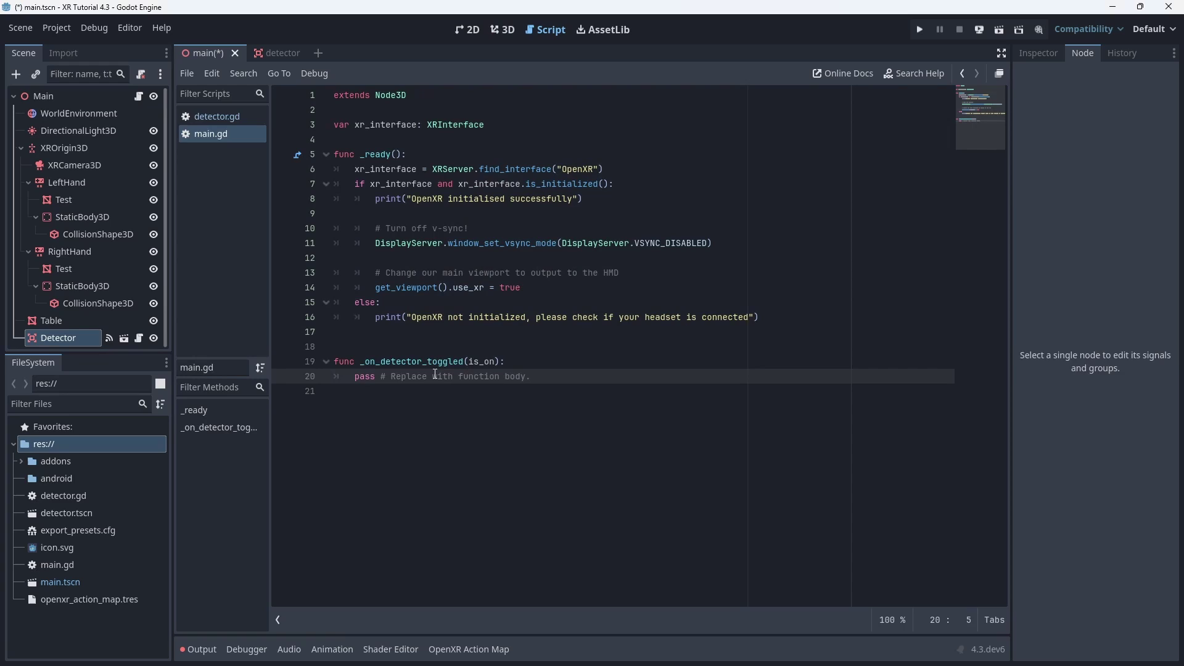
left_click(587, 368)
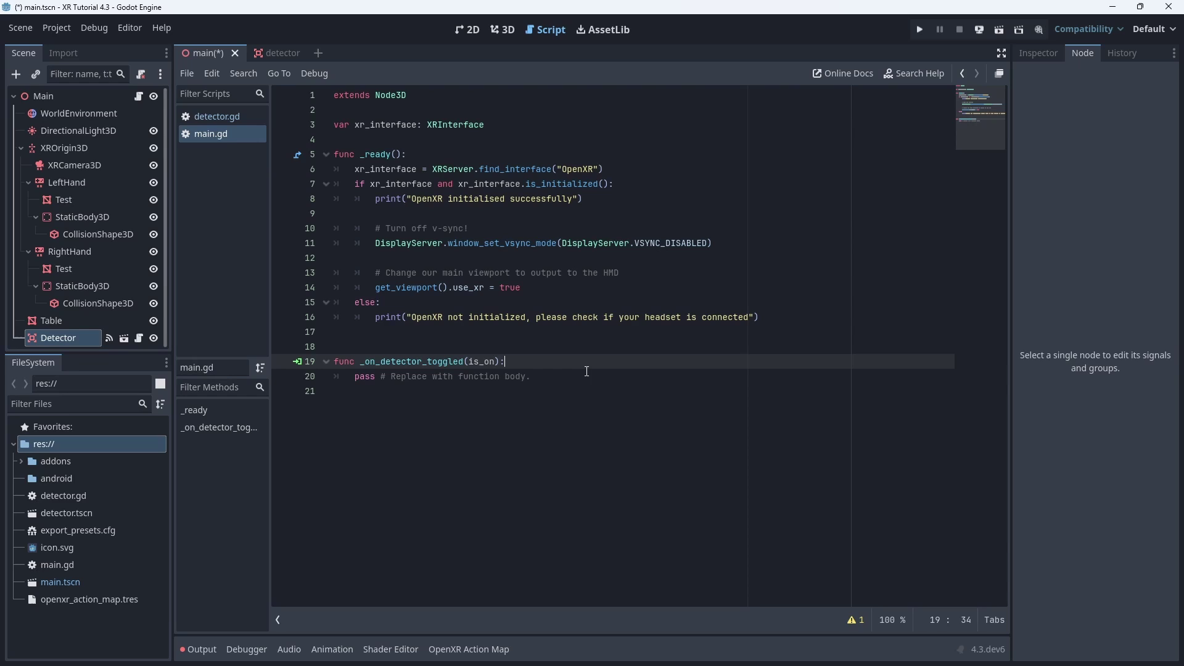
double_click(61, 337)
type("ARTog")
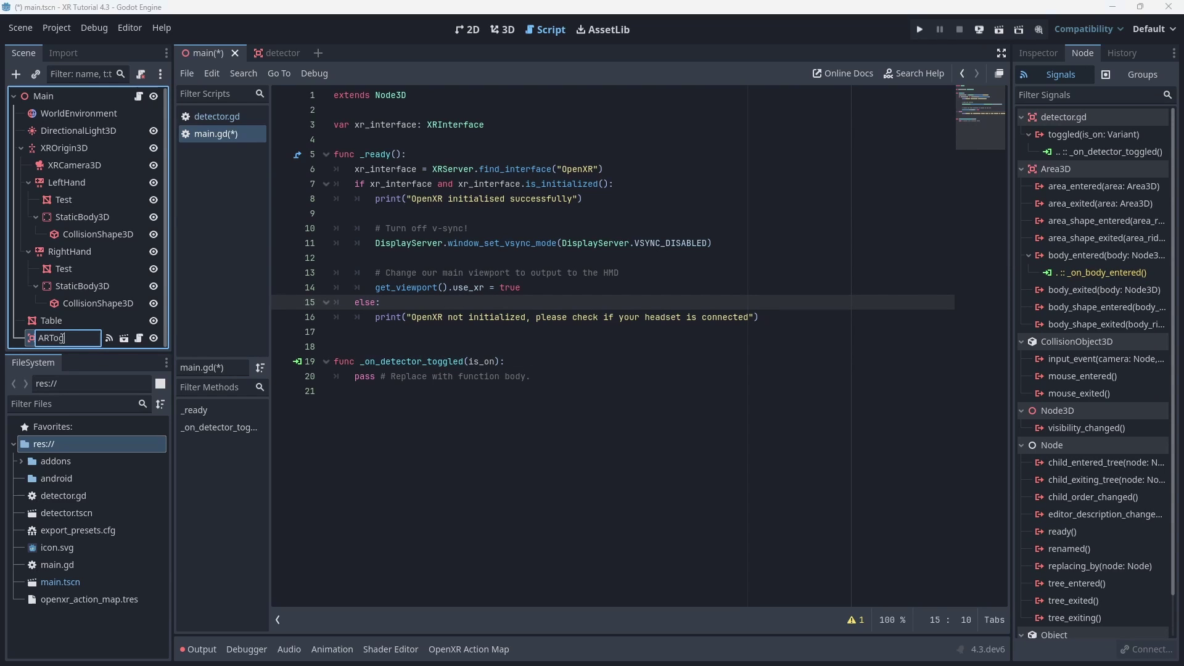
type("gle")
- Rename Detector to ARToggle; in _ready, set $ARToggle.on when the blend mode isn't opaque
key("Return")
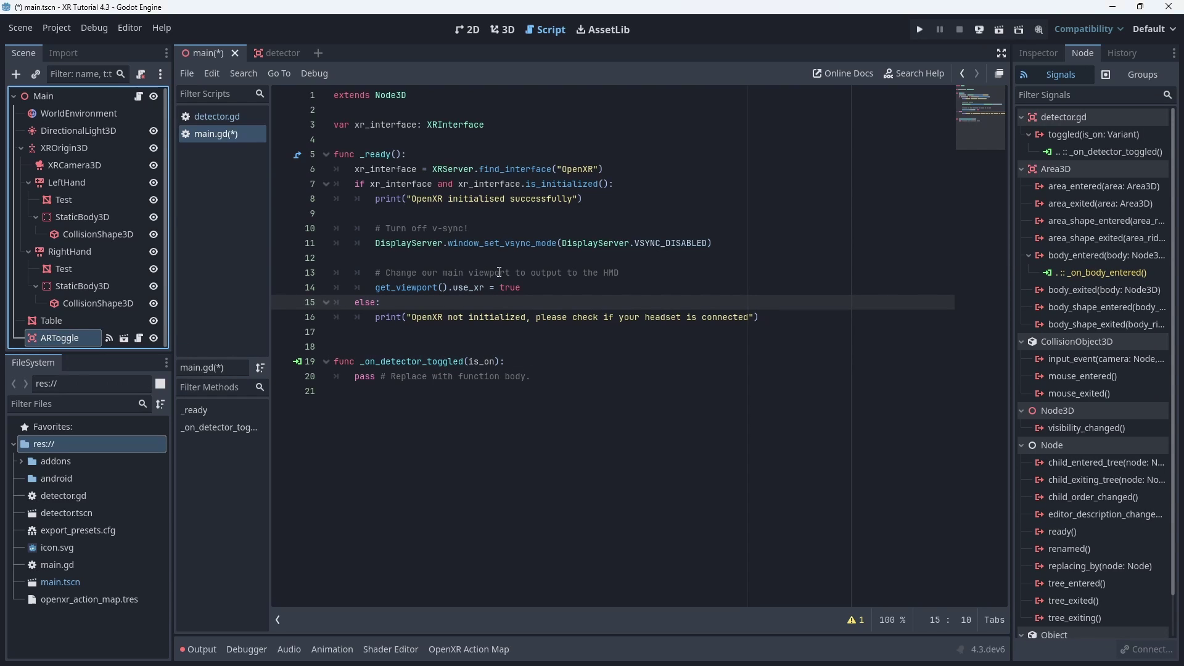
left_click(529, 287)
key("Return")
key("Return")
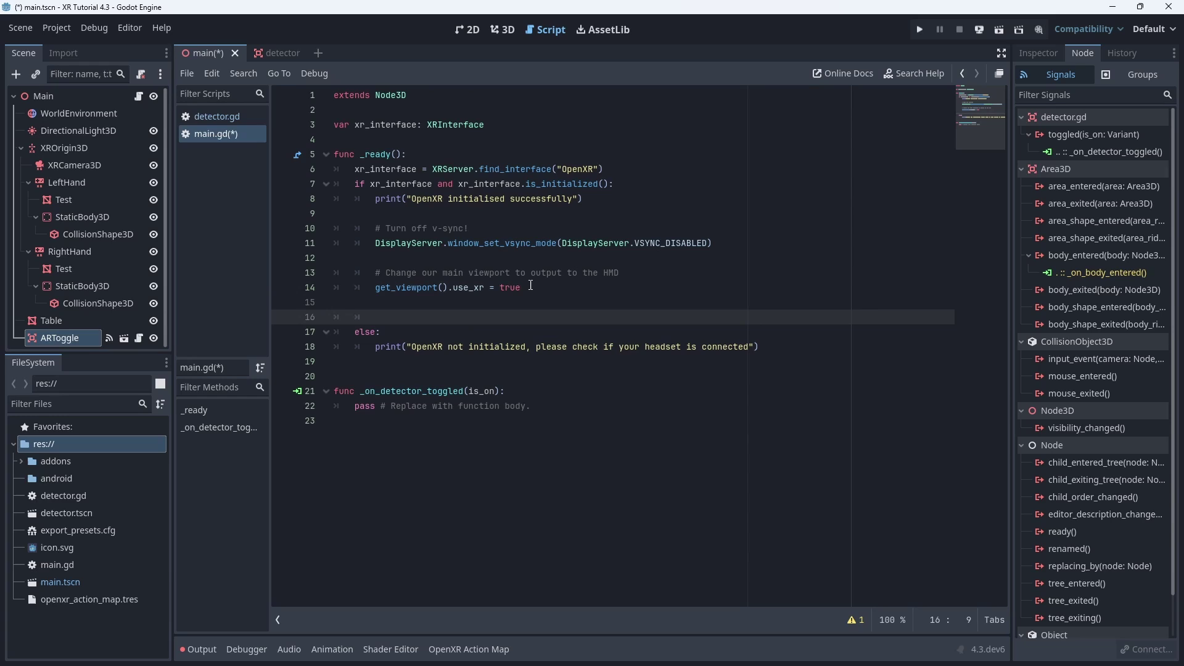
type("# Set our default value for our")
type(" AR toggle")
key("Return")
type("$A")
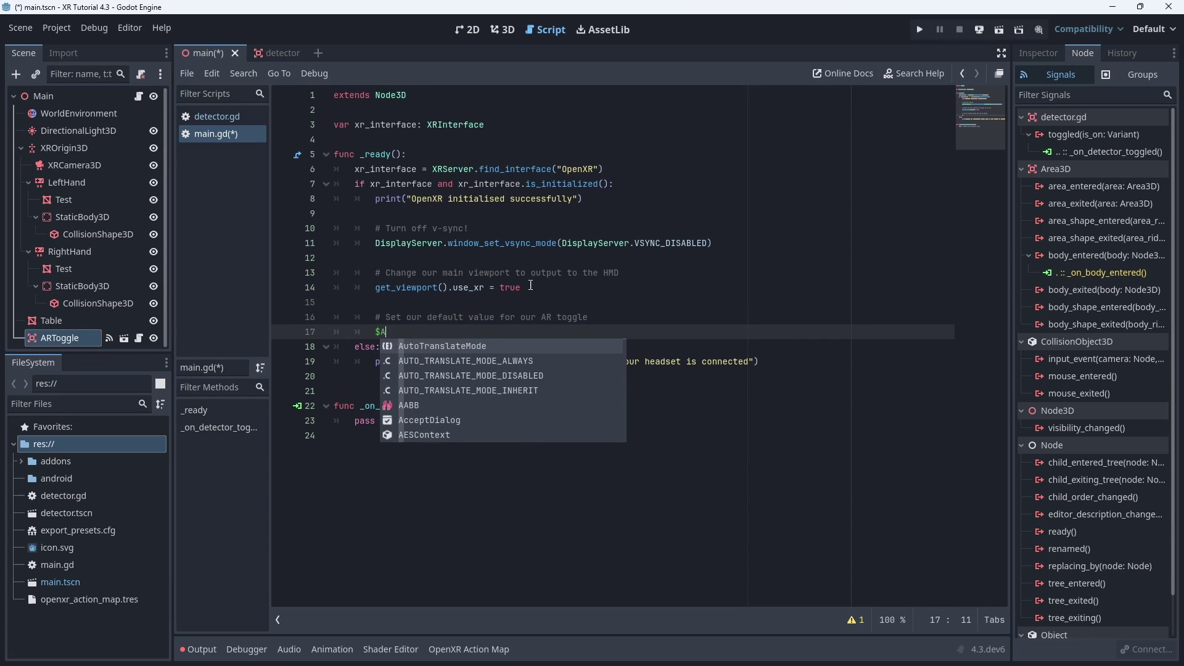
type("RToggle.on = xr_in")
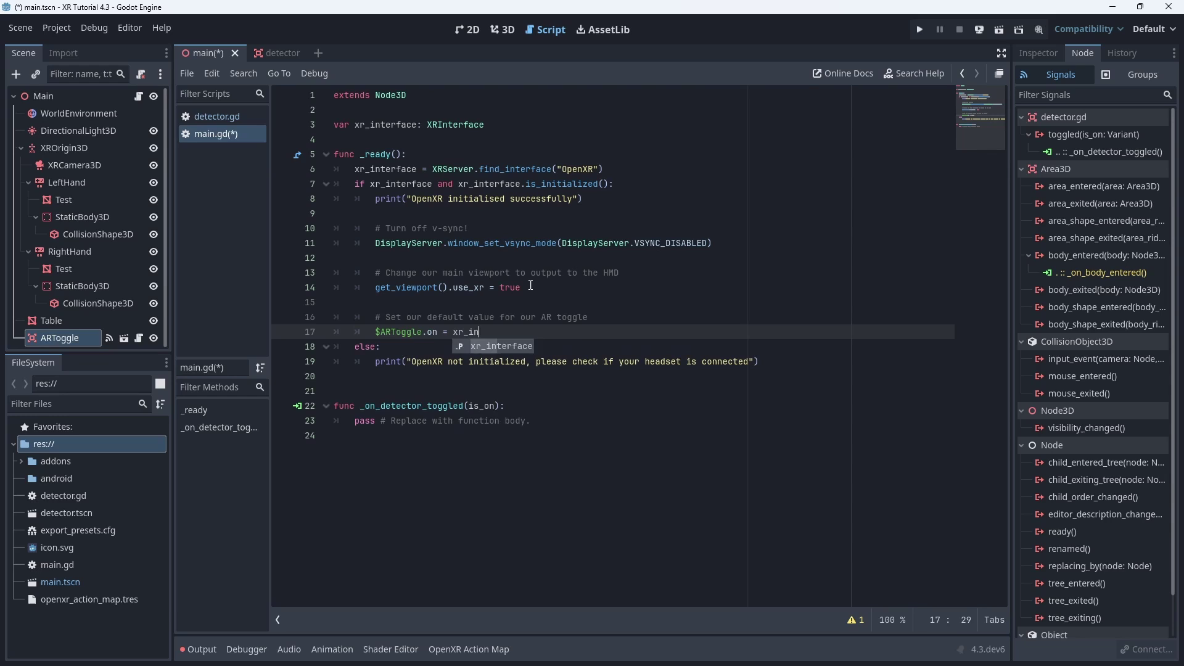
key("Return")
type(".en")
key("Return")
type("!= ")
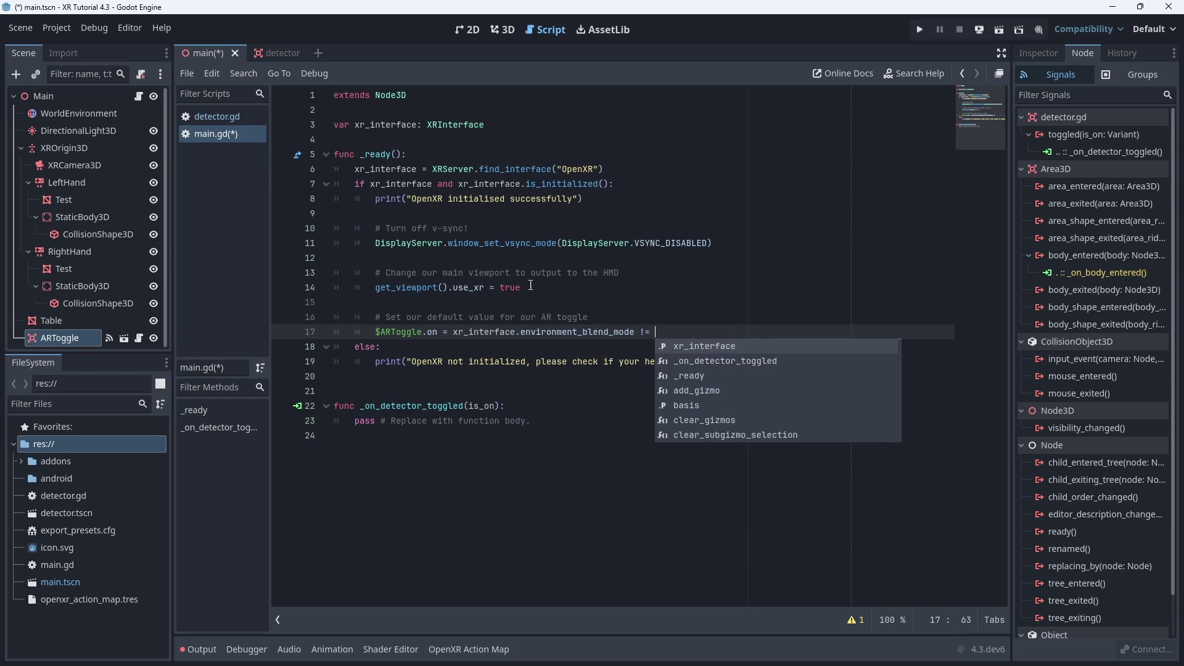
type("XRI")
key("Return")
type(".")
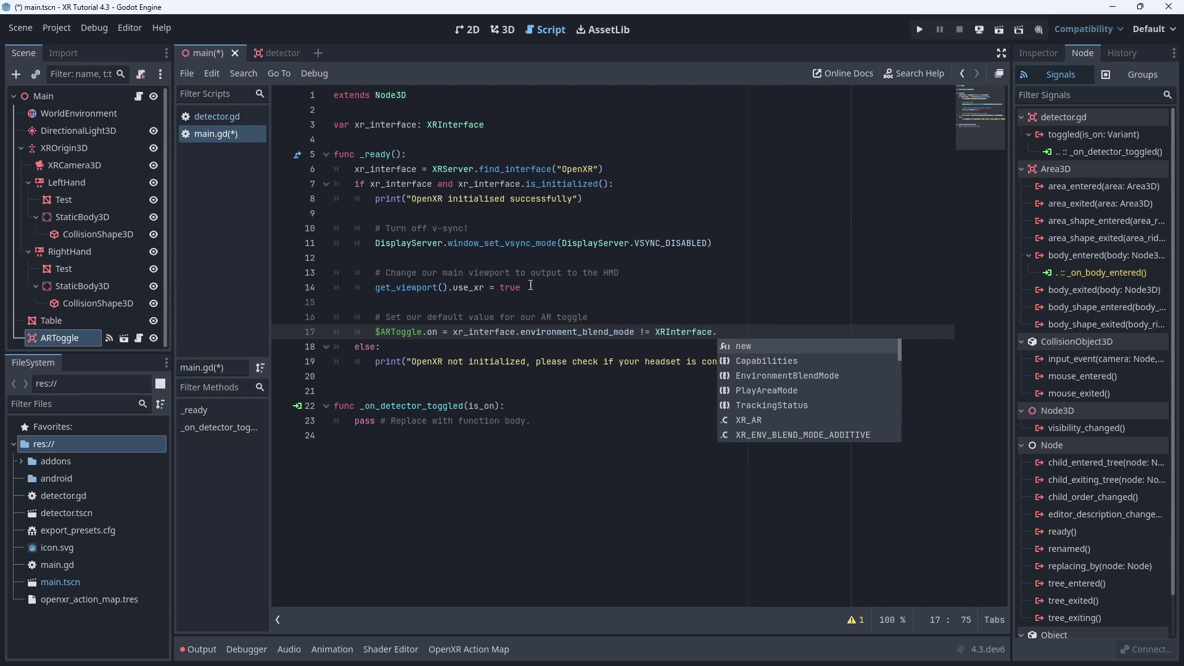
type("op")
key("Return")
left_click(523, 126)
key("Return")
key("Return")
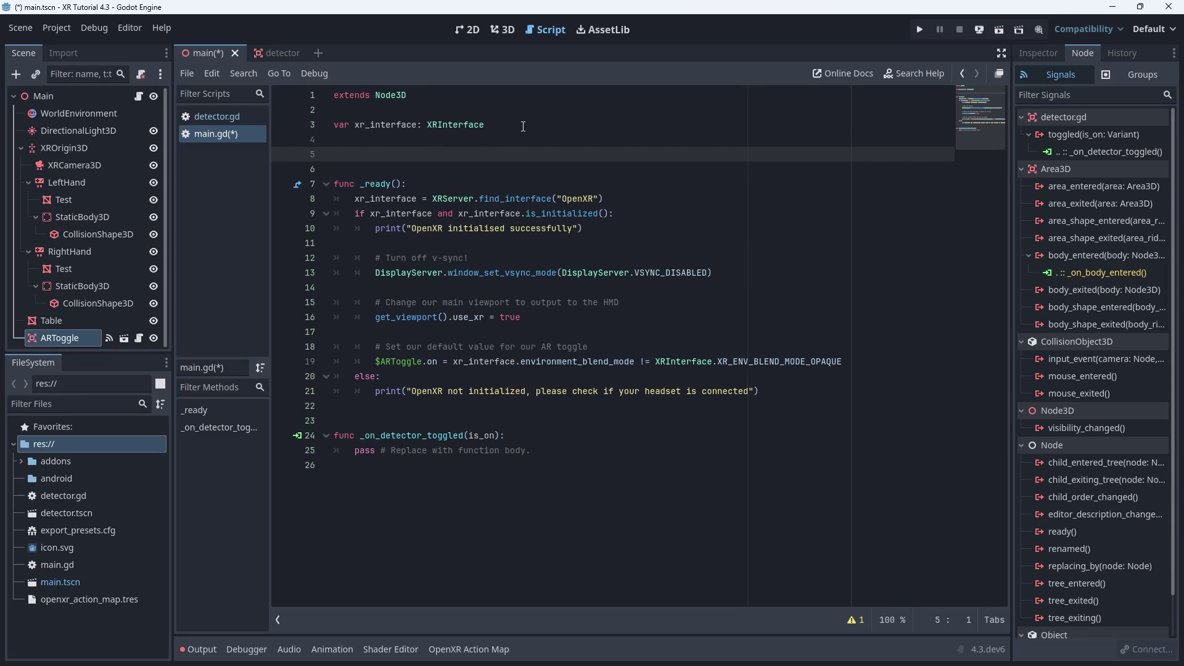
type("@o")
key("Return")
type("var envi")
type("ronment : En")
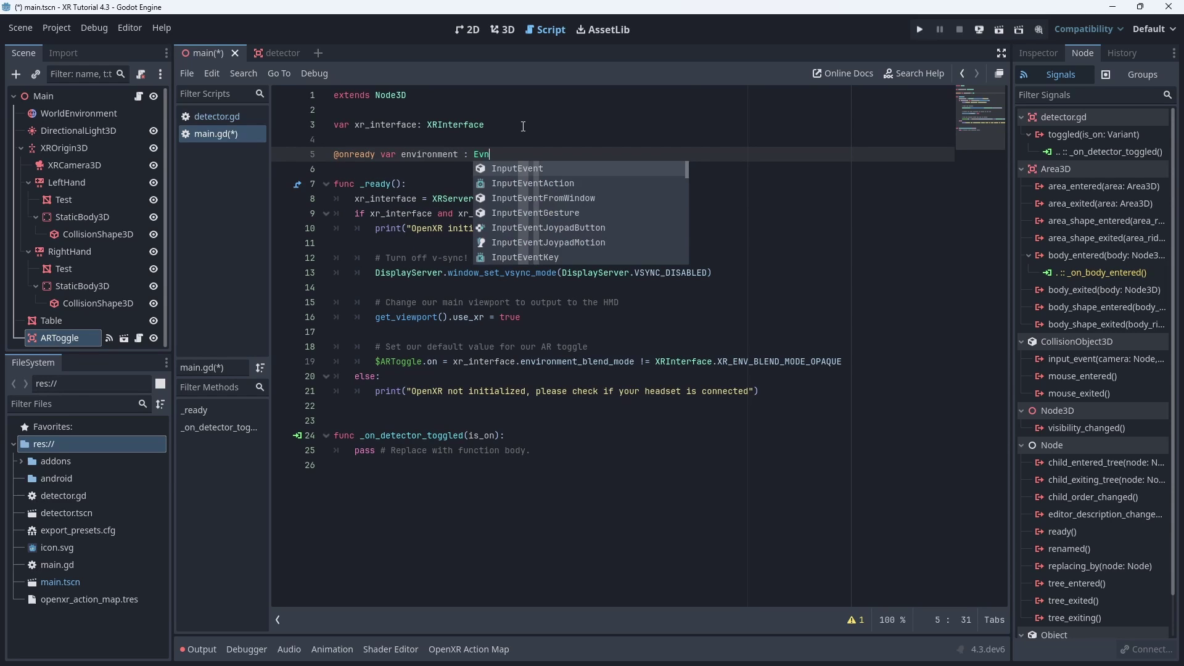
type("vironment = $World2D")
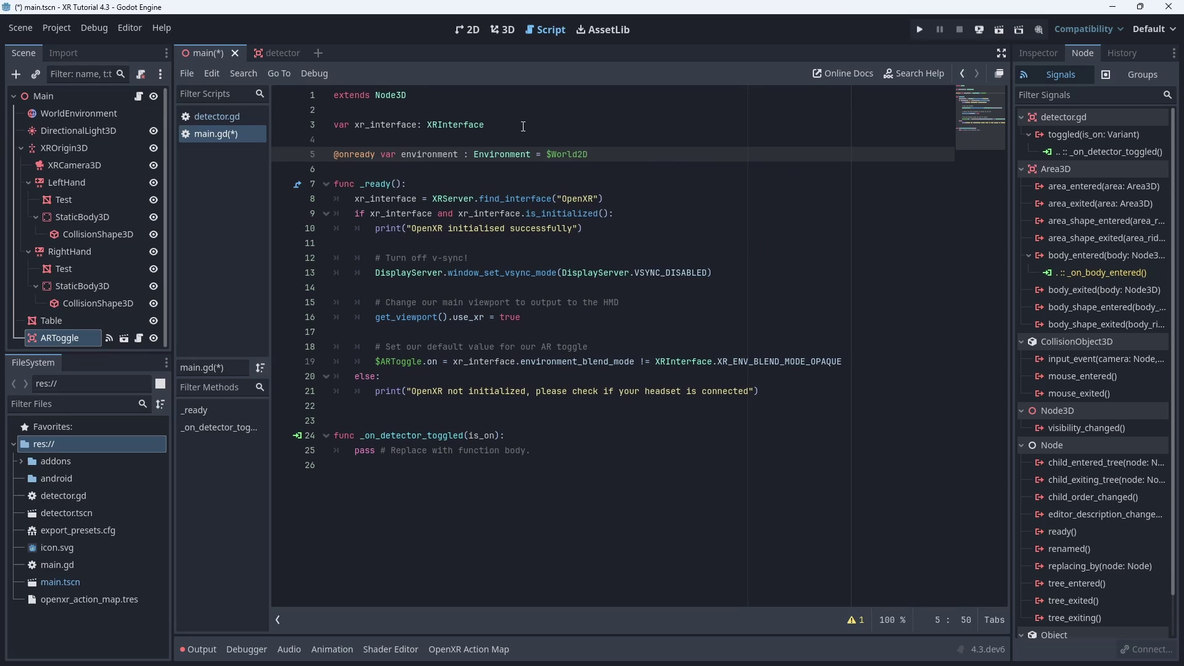
type("En")
key("Return")
type(".envi")
key("Return")
left_click(442, 410)
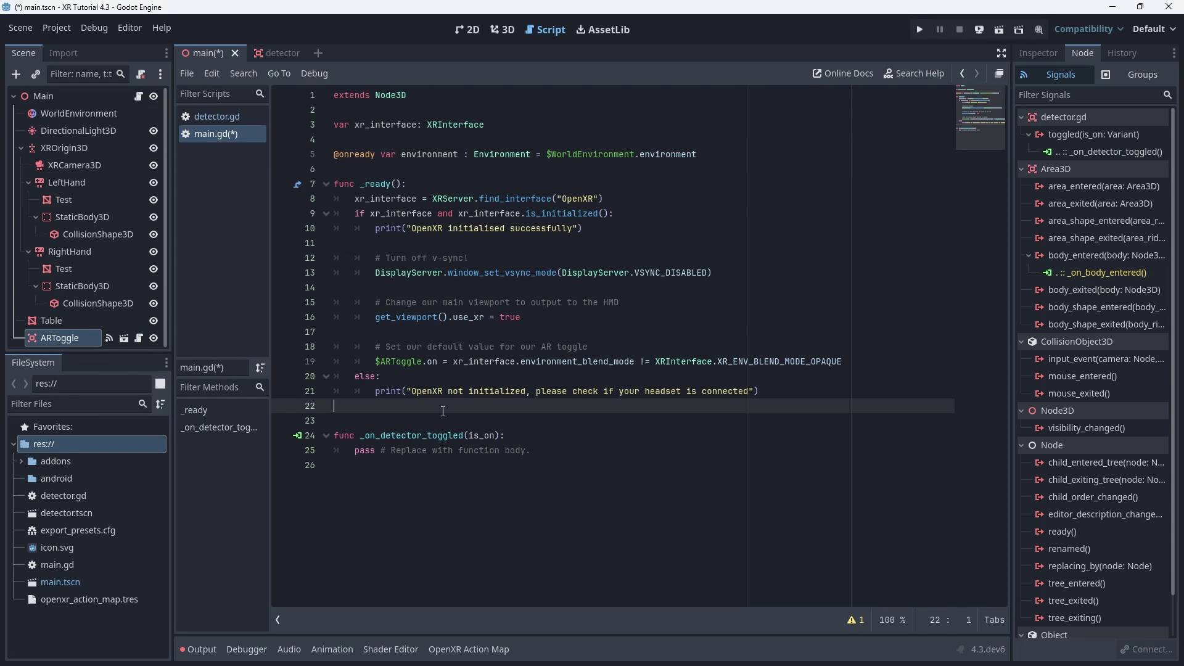
- Start switch_to_ar with an interface check and use ALPHA_BLEND when it is supported
key("Return")
type("func ")
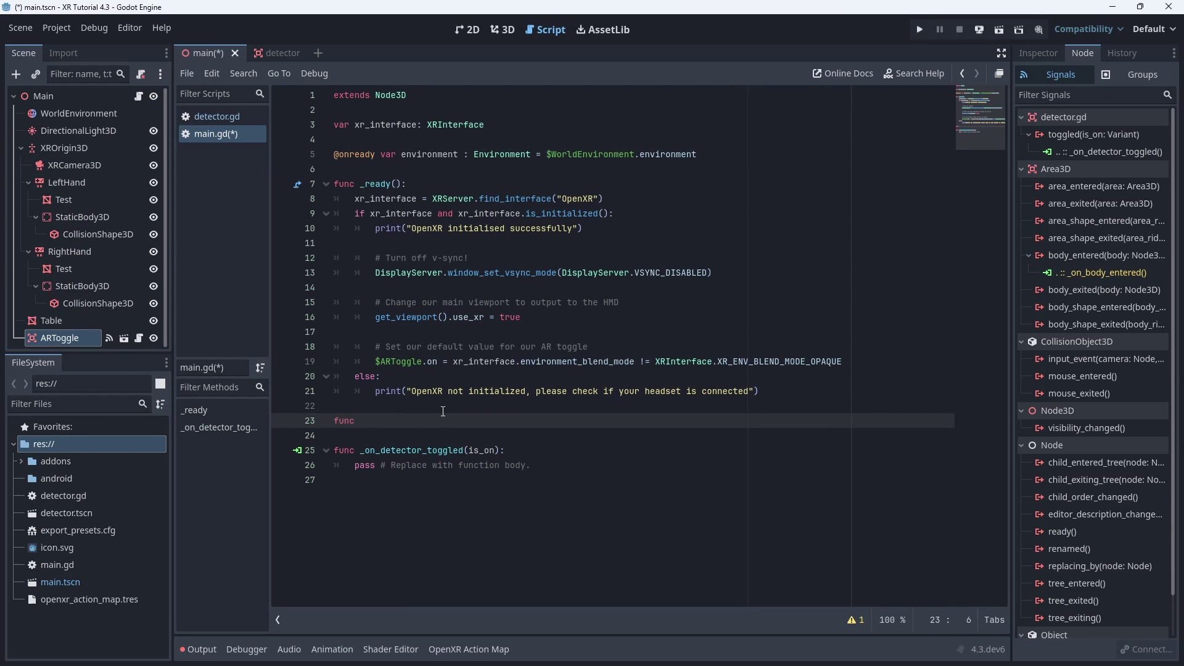
type("switch_to_ar")
type("() ->")
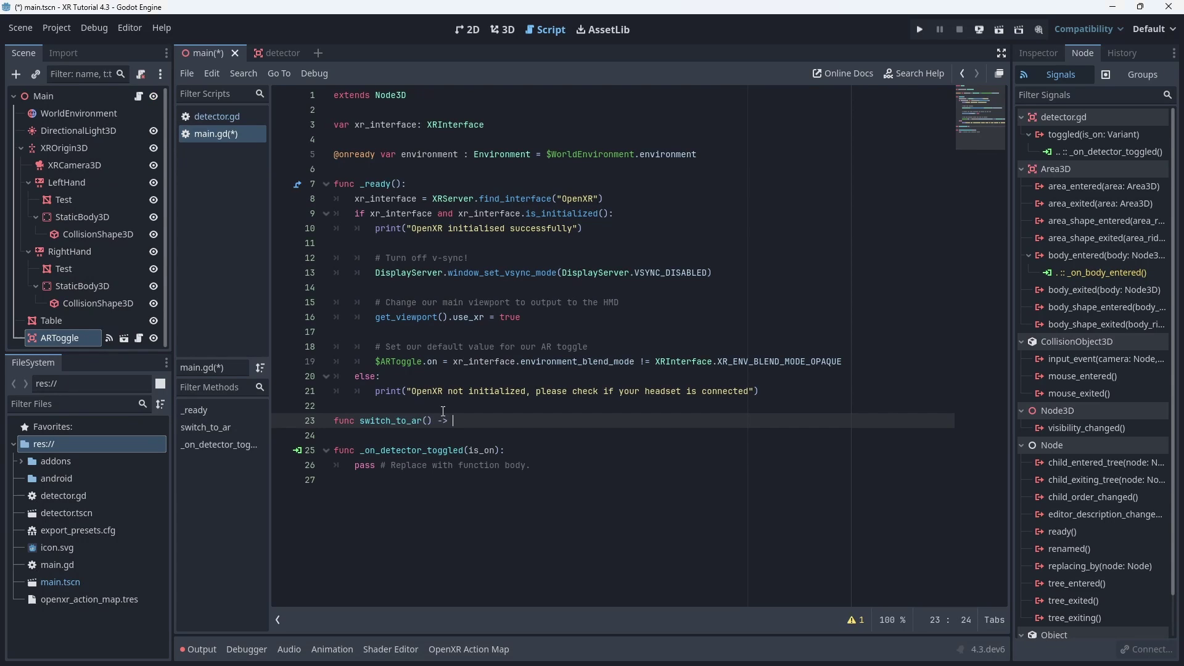
type(" bool:")
key("Return")
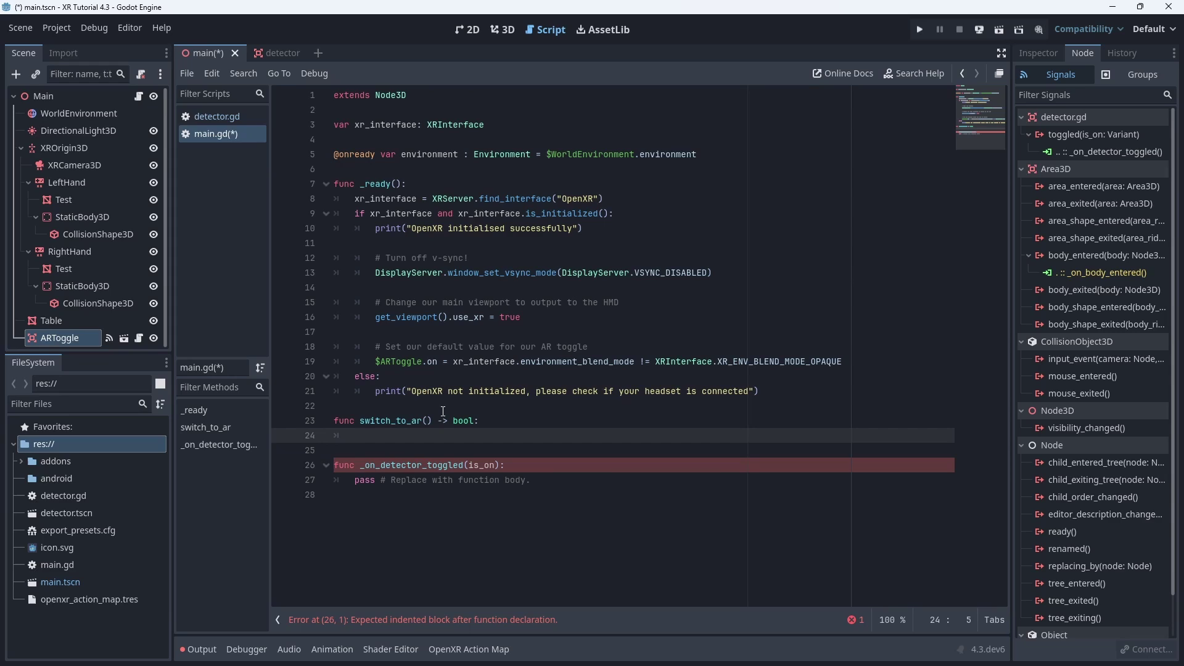
type("if xr_interf")
type("ace:")
key("Return")
type("var modes = xr_interface")
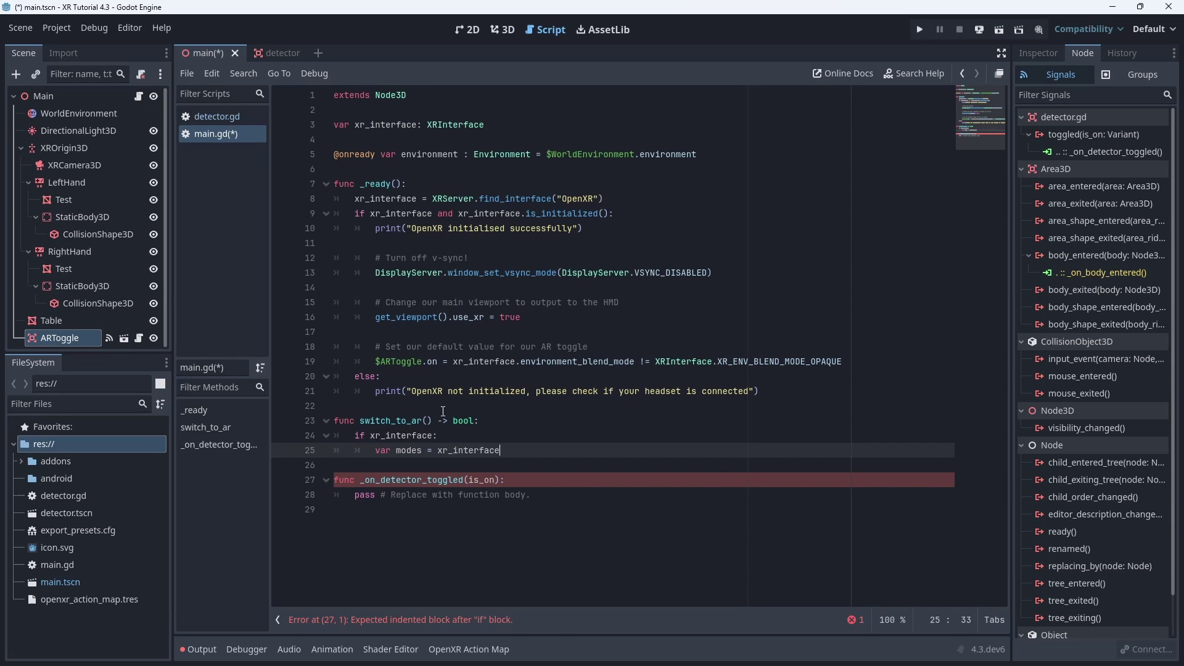
type(".envi")
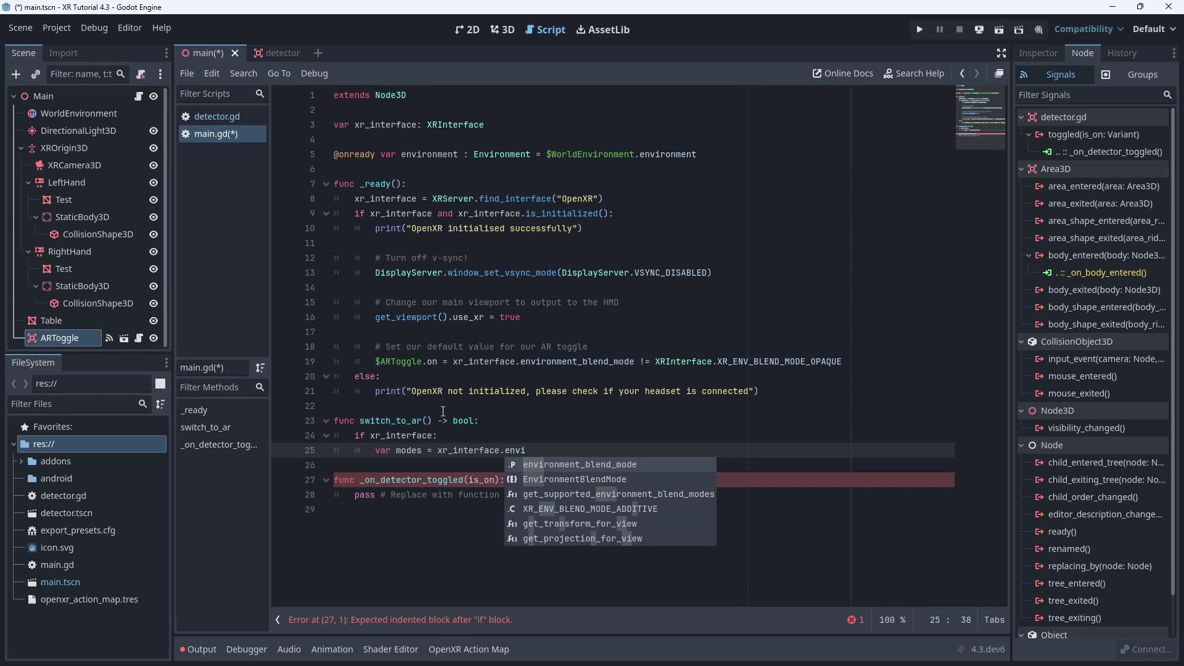
type("blend")
key("Return")
key("Return")
type("if XRInterface")
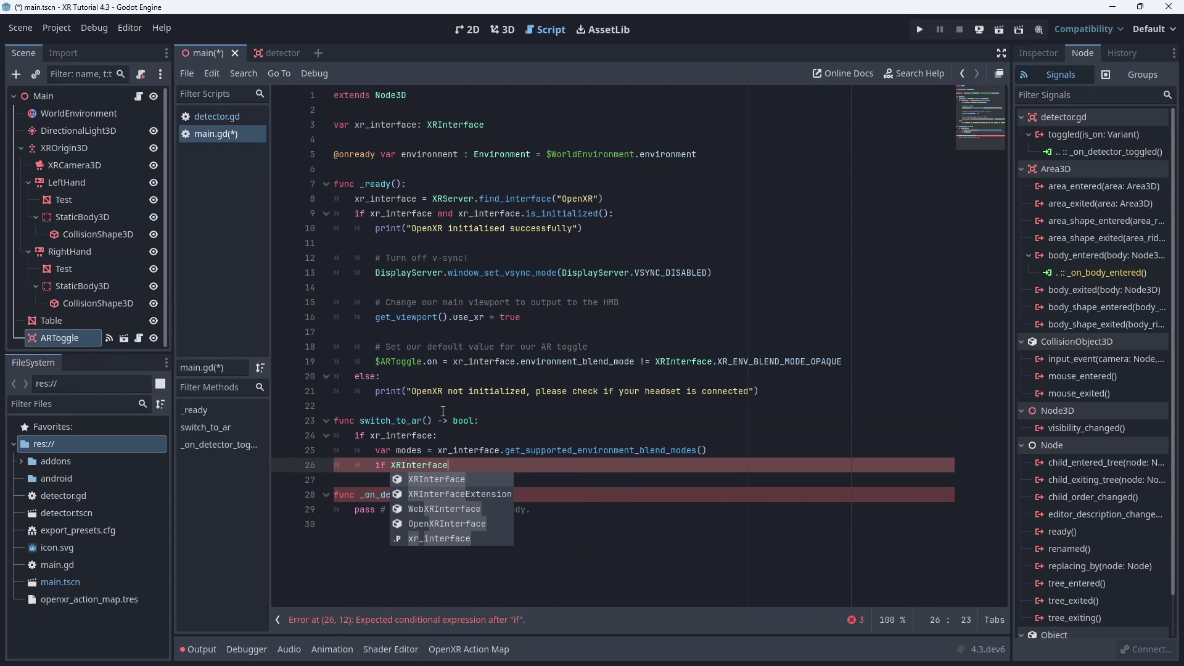
type(".blend")
key("Down")
key("Return")
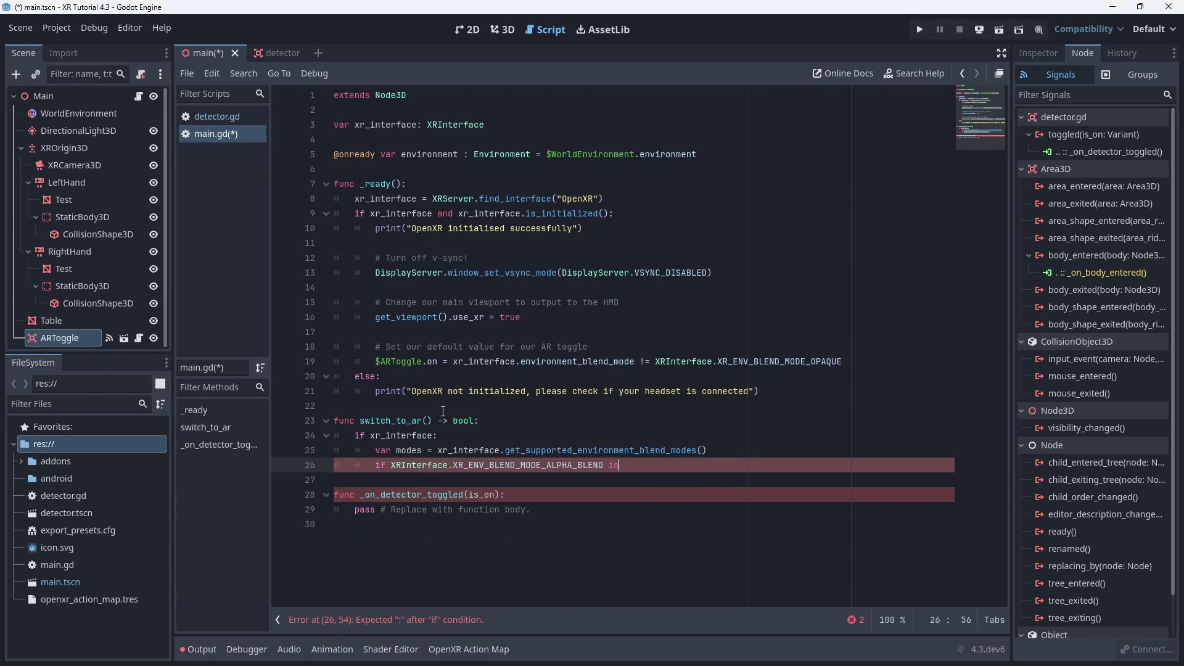
type("in modes:")
key("Return")
type("xr_interfa")
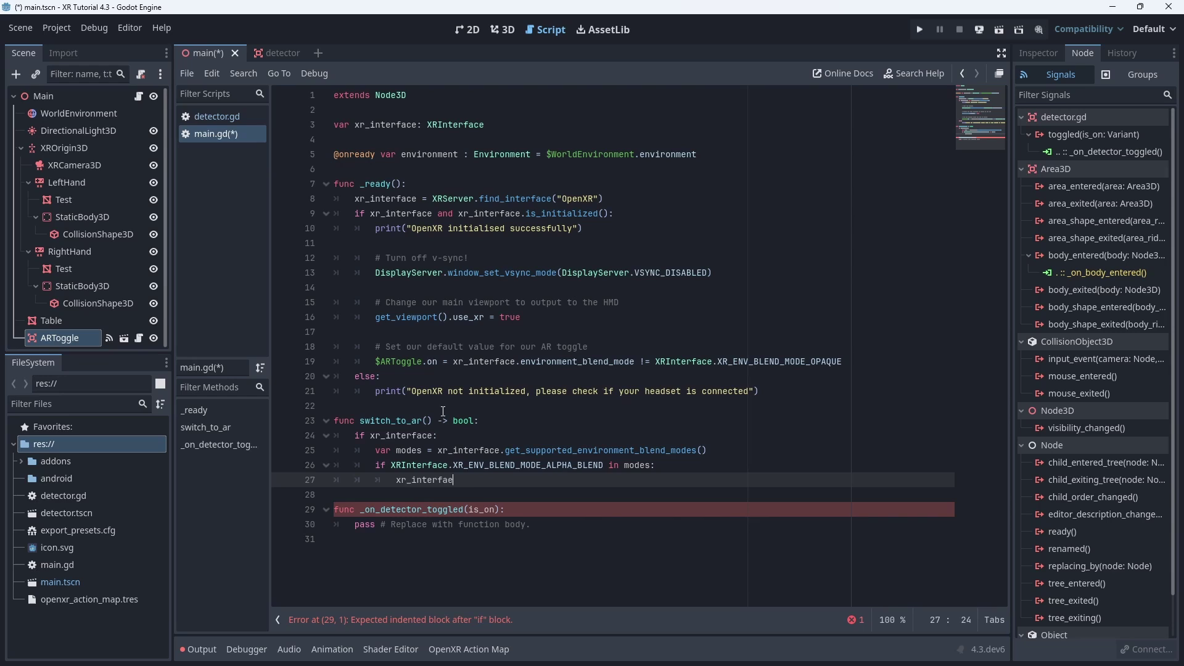
type("e.environment_blend_mode = XRI")
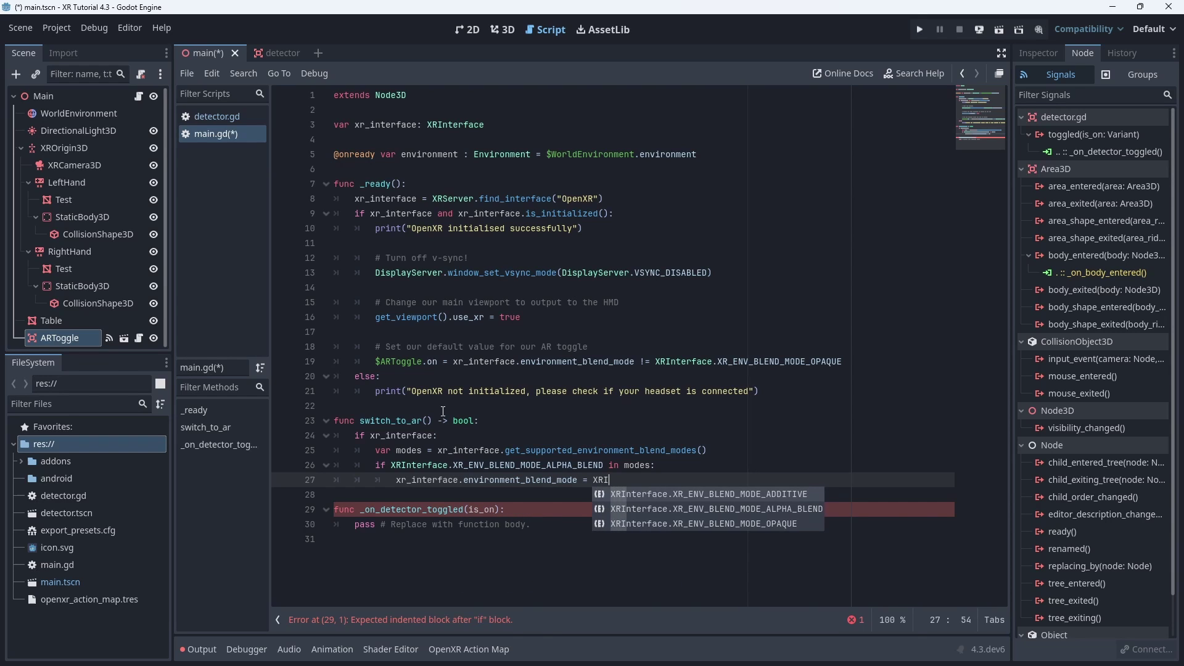
type("nterface.XR")
key("Down")
key("Return")
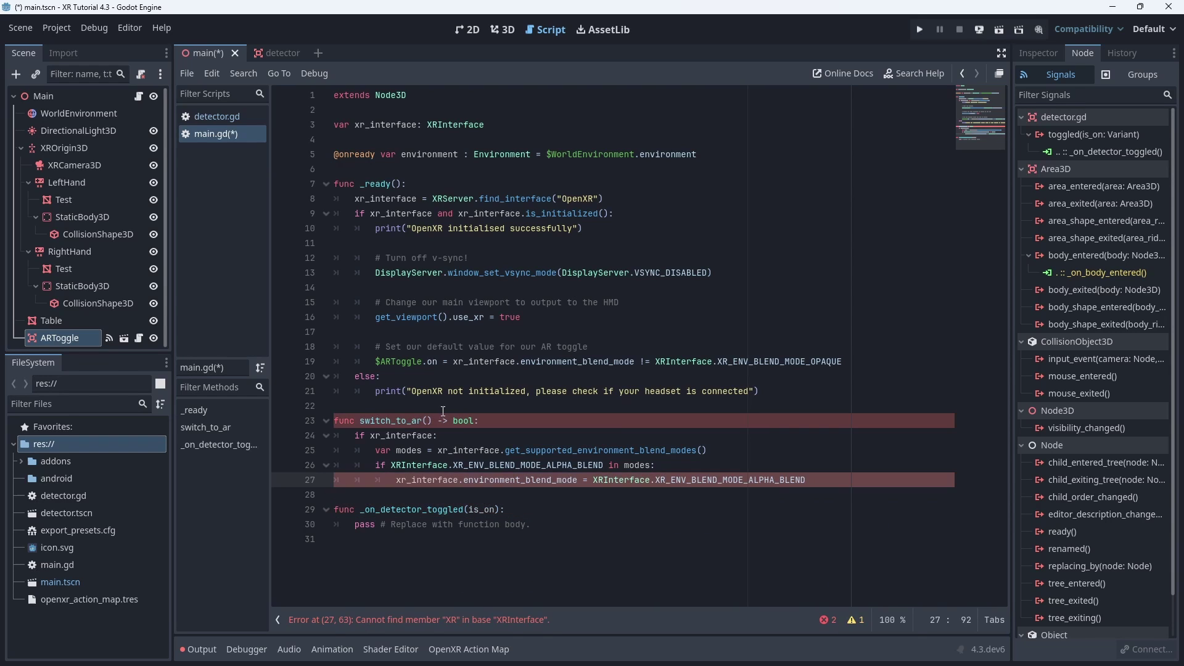
- Add an elif branch choosing ADDITIVE blend mode, otherwise return false
key("Return")
key("BackSpace")
type("elf")
key("BackSpace")
type("if XRInterface.")
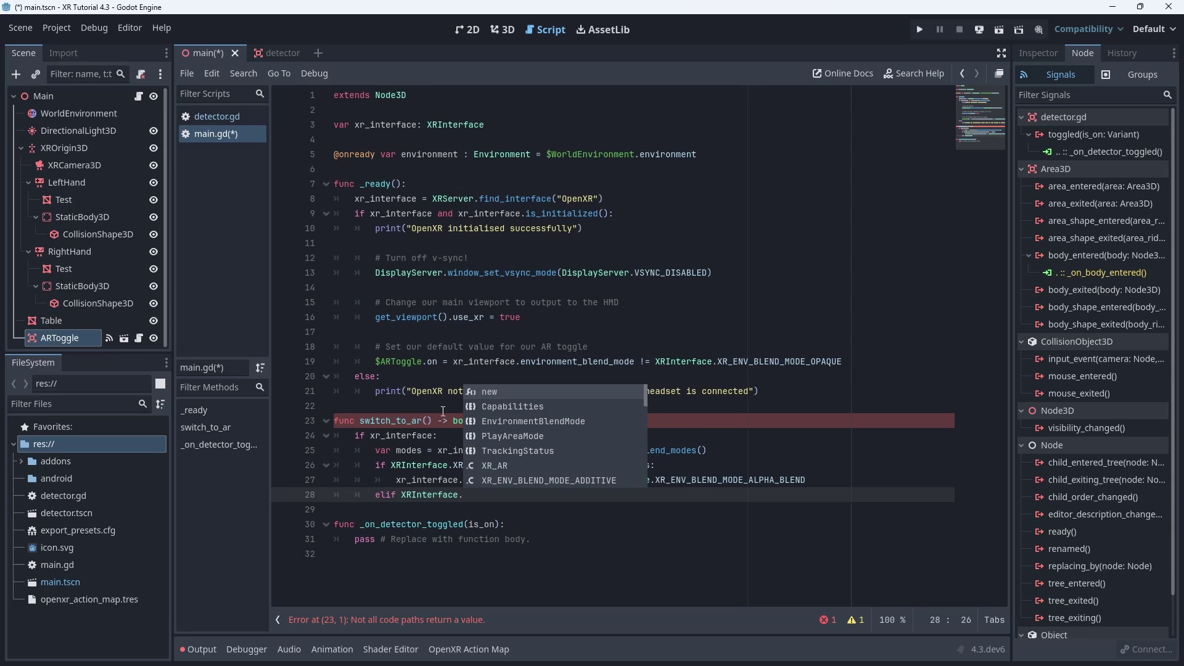
key("Down")
key("Down")
key("Down")
key("Down")
key("Down")
key("Return")
type("in modes:")
key("Return")
type("xr")
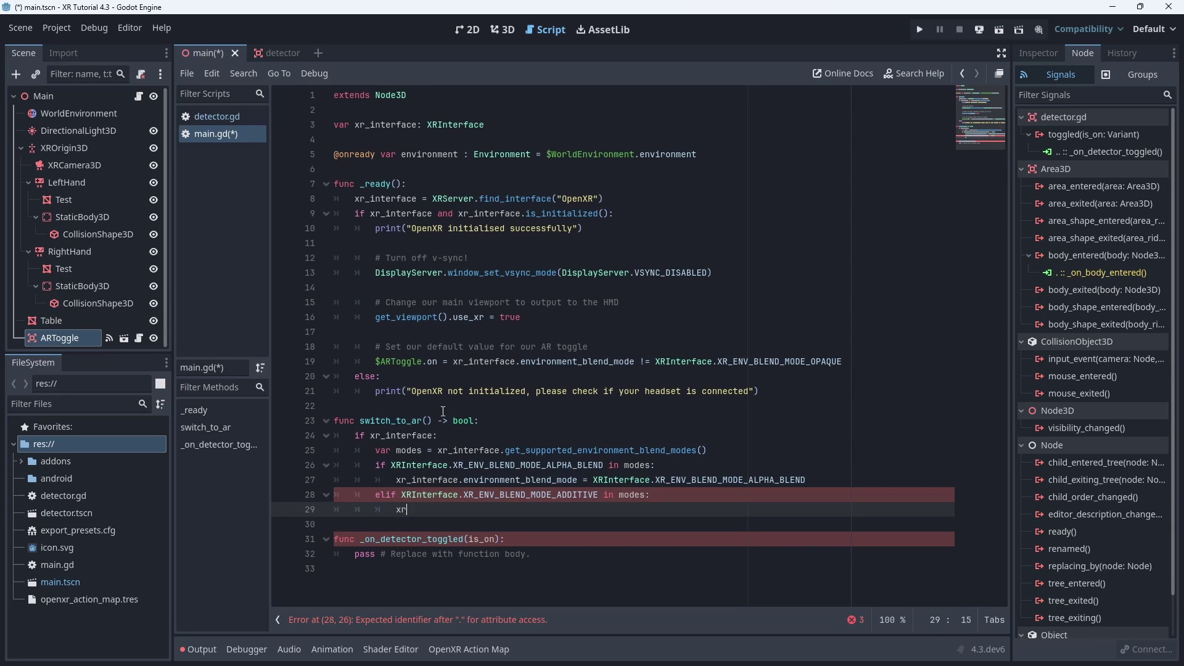
type(".env")
key("Return")
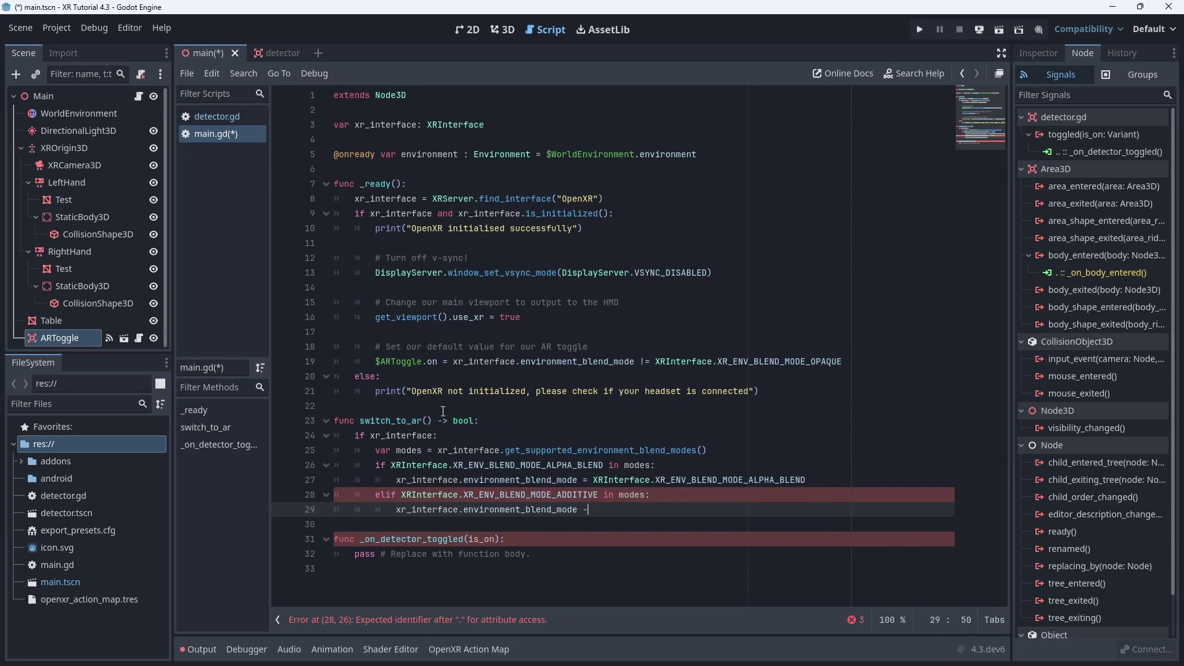
type("nt")
key("Return")
type(".")
key("Down")
key("Down")
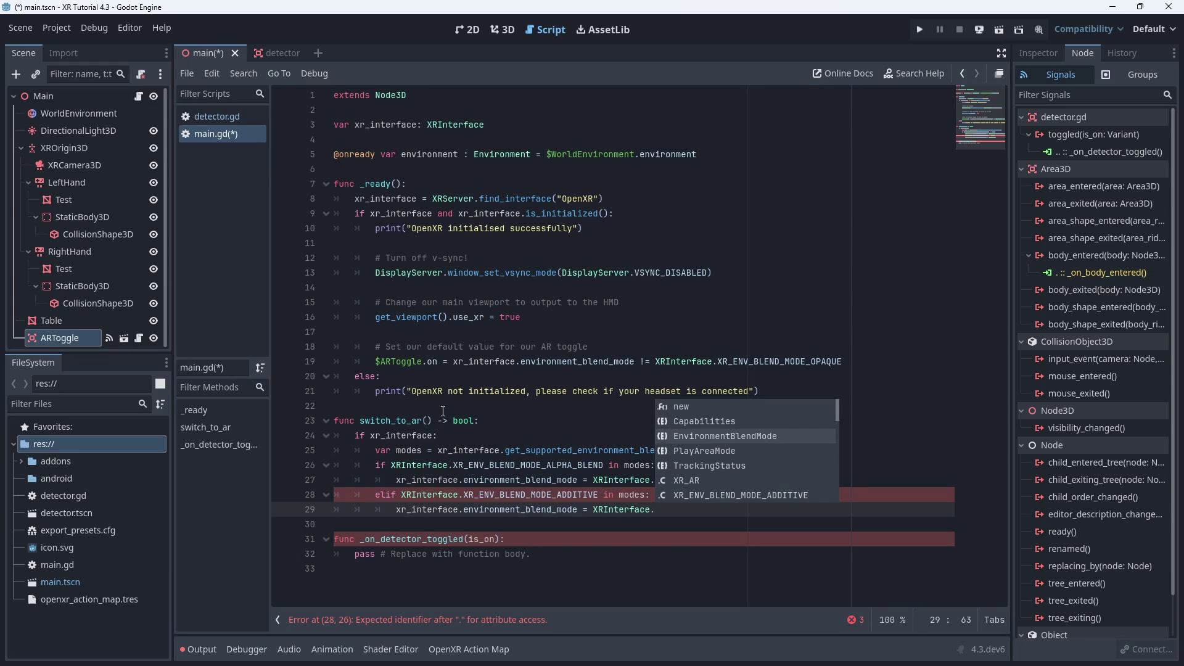
key("Down")
key("Down")
key("Down")
key("Return")
key("Return")
type("el")
key("Return")
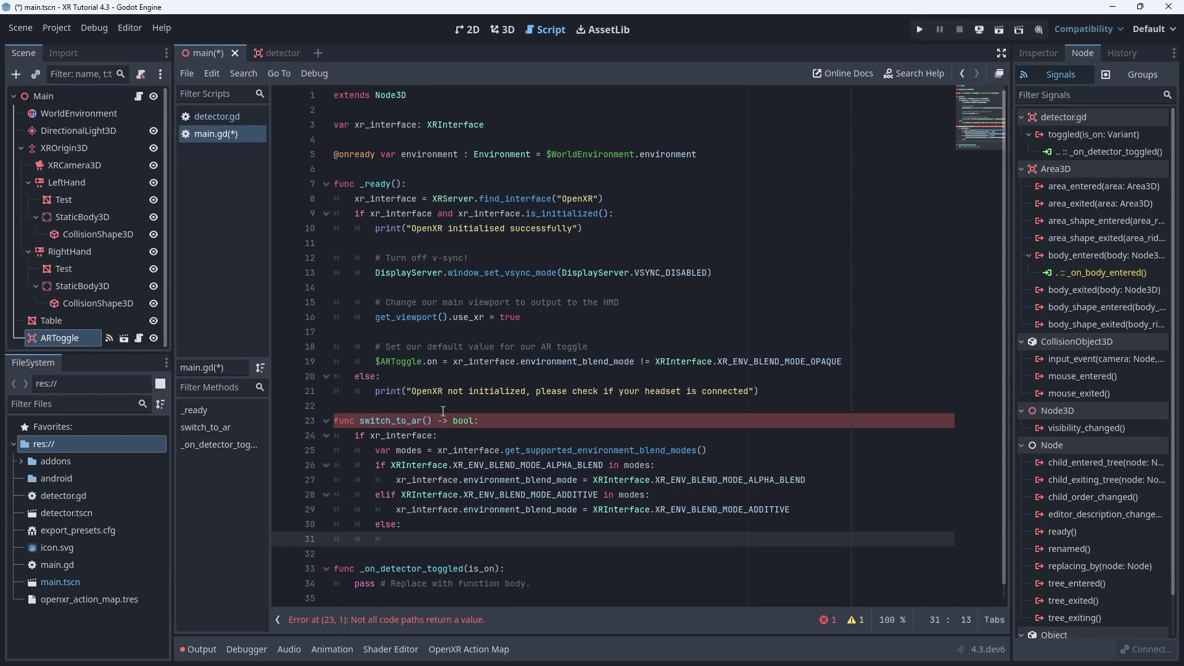
type("e")
key("Return")
key("BackSpace")
key("BackSpace")
type("else")
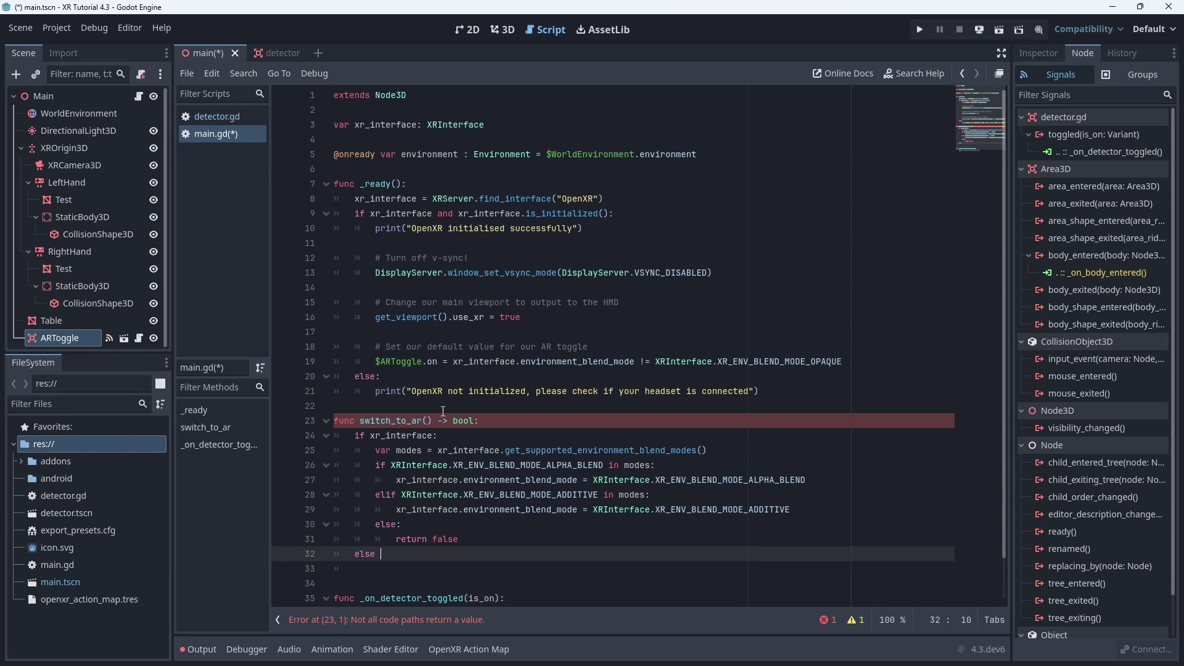
type(":")
key("Return")
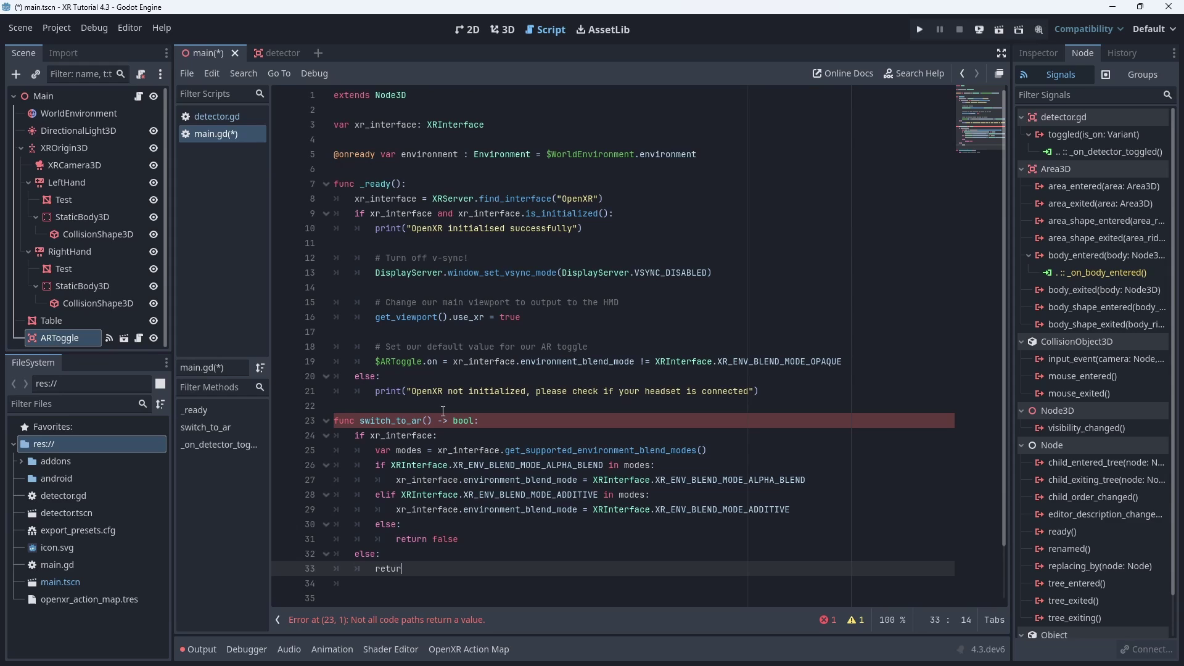
type("e")
key("Return")
key("Return")
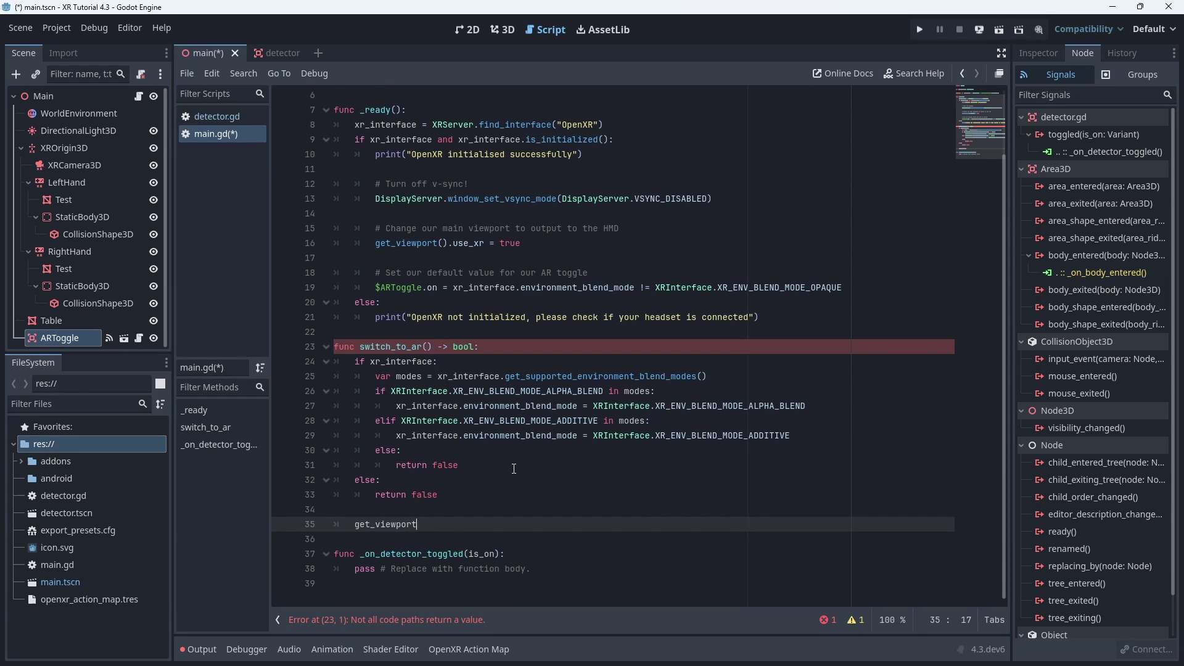
type(".tran")
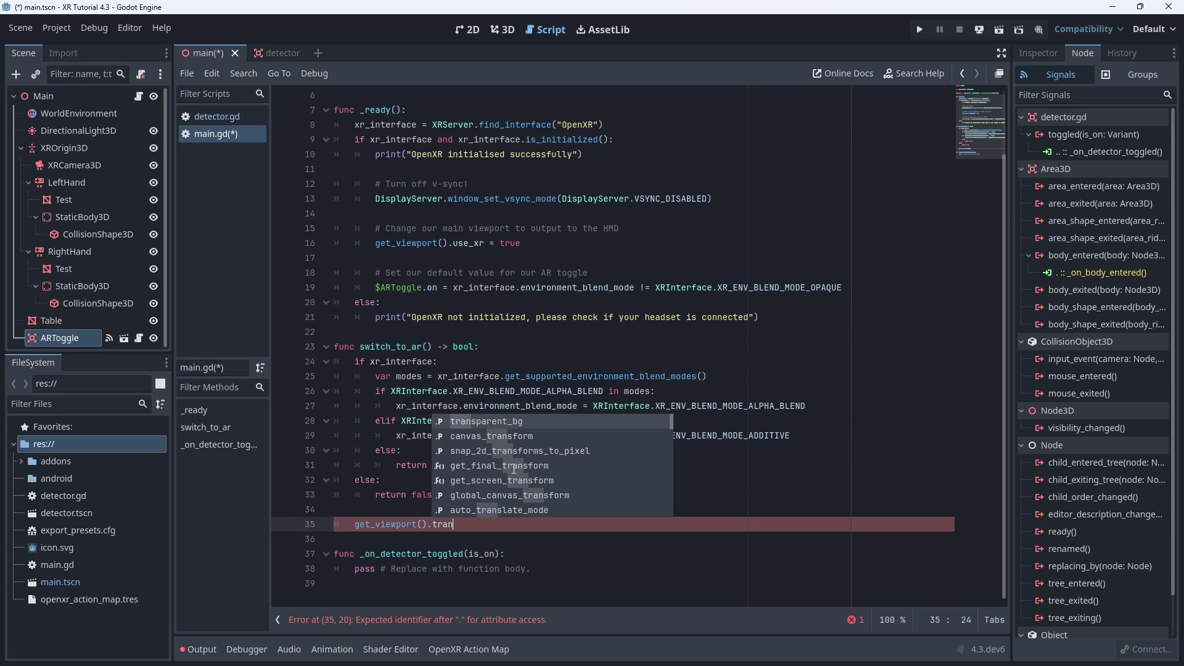
- Enable transparent_bg, use BG_CLEAR_COLOR with AMBIENT_SOURCE_COLOR, and return true
key("Return")
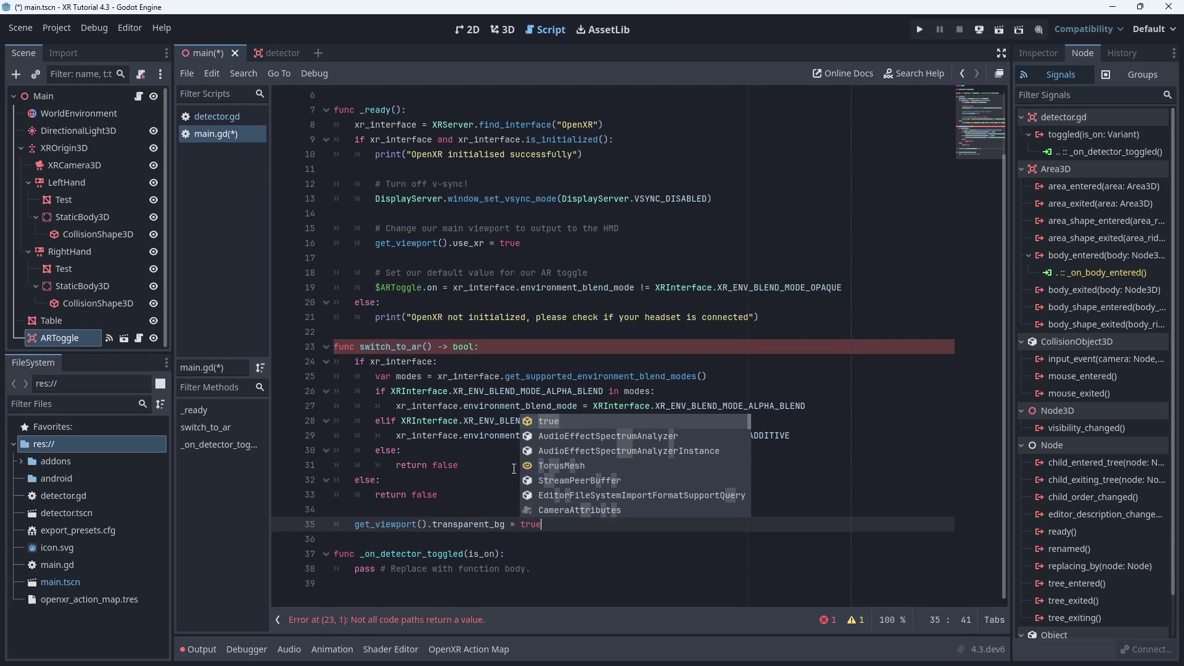
key("Return")
type("environment.background_")
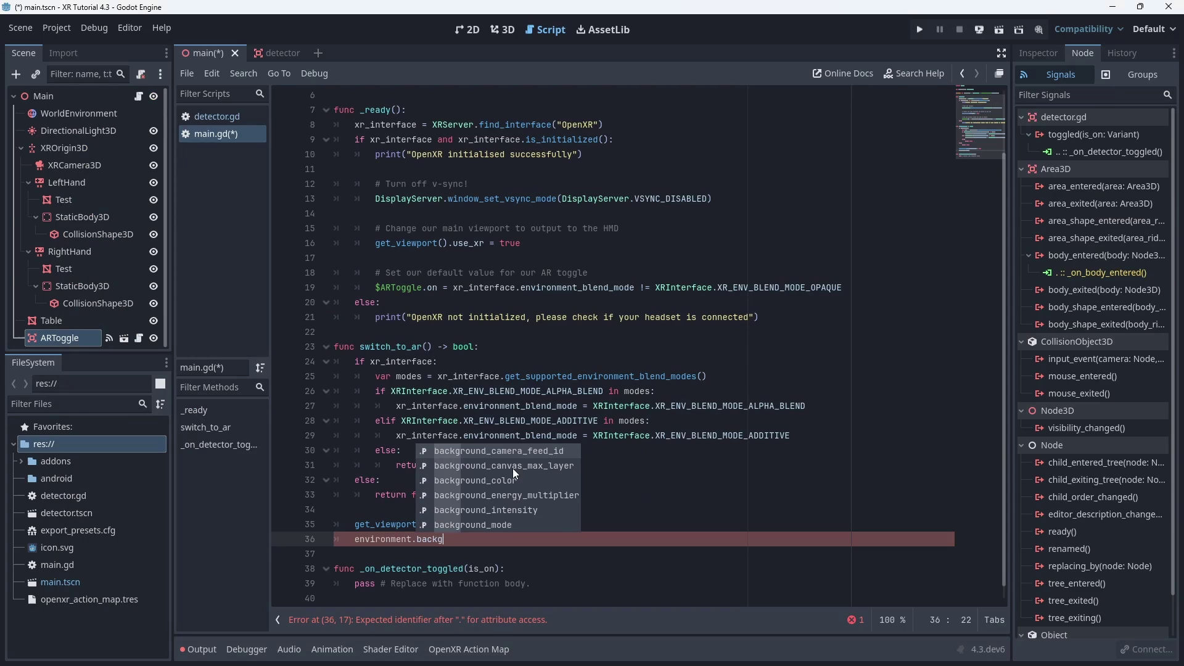
type("mode =")
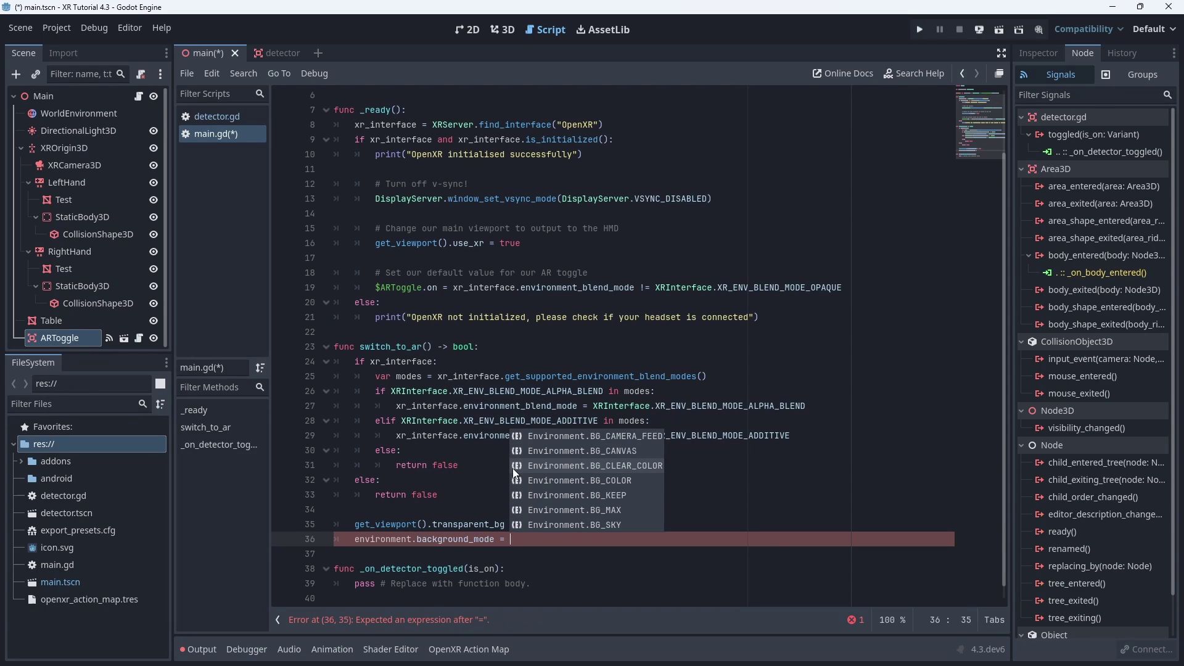
left_click(513, 466)
key("Return")
type("environment")
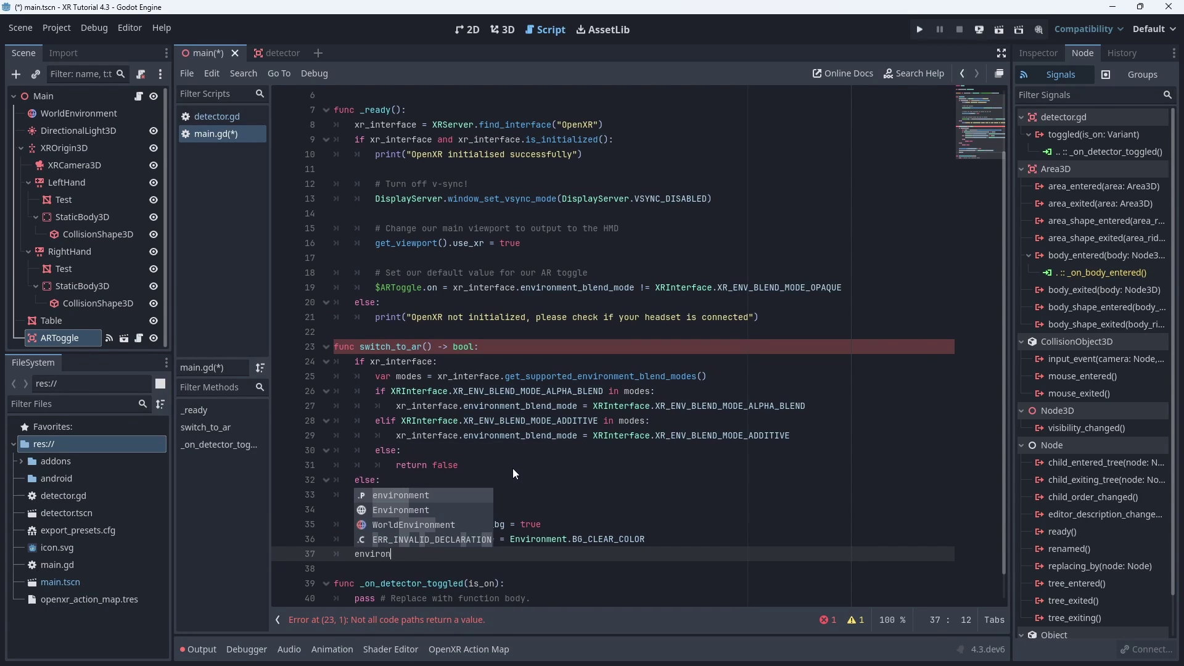
type(".ambi")
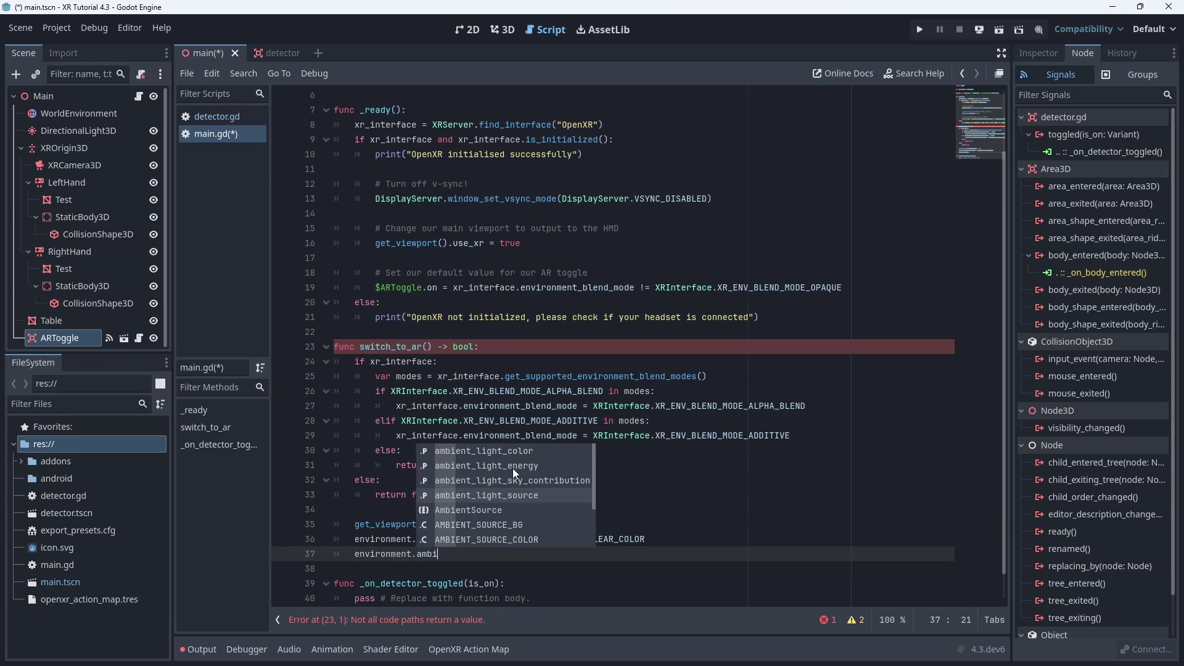
key("Return")
type("=")
key("Down")
key("Down")
key("Return")
key("Return")
type("r")
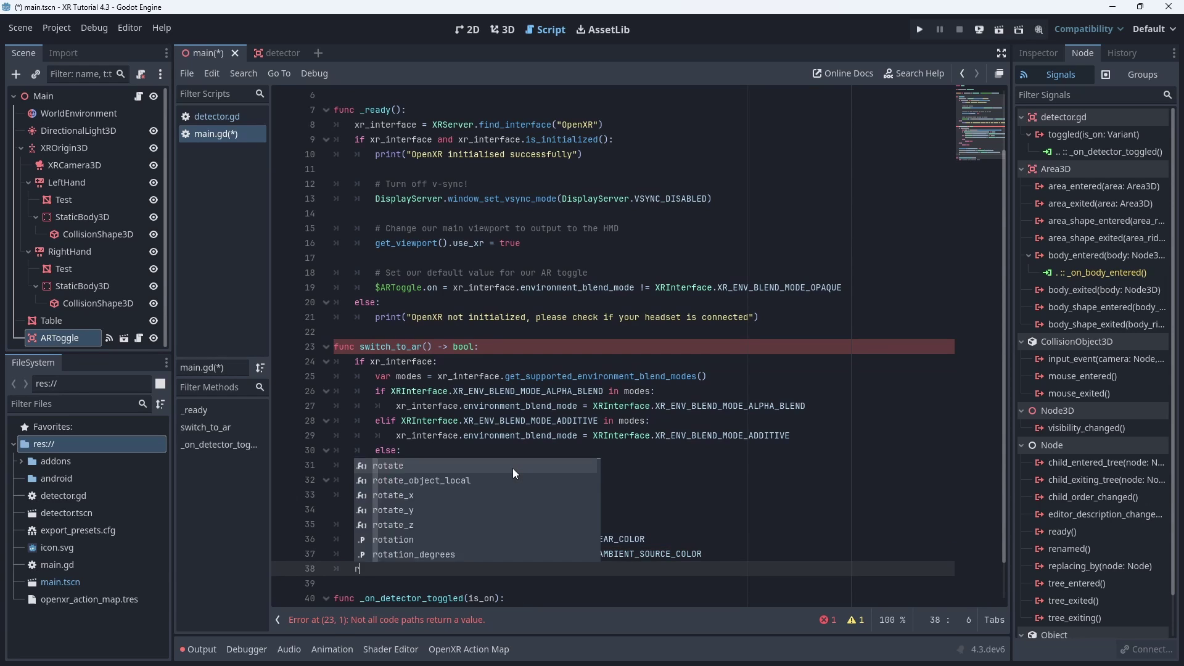
type("eturn true")
key("Return")
key("Return")
type("func s")
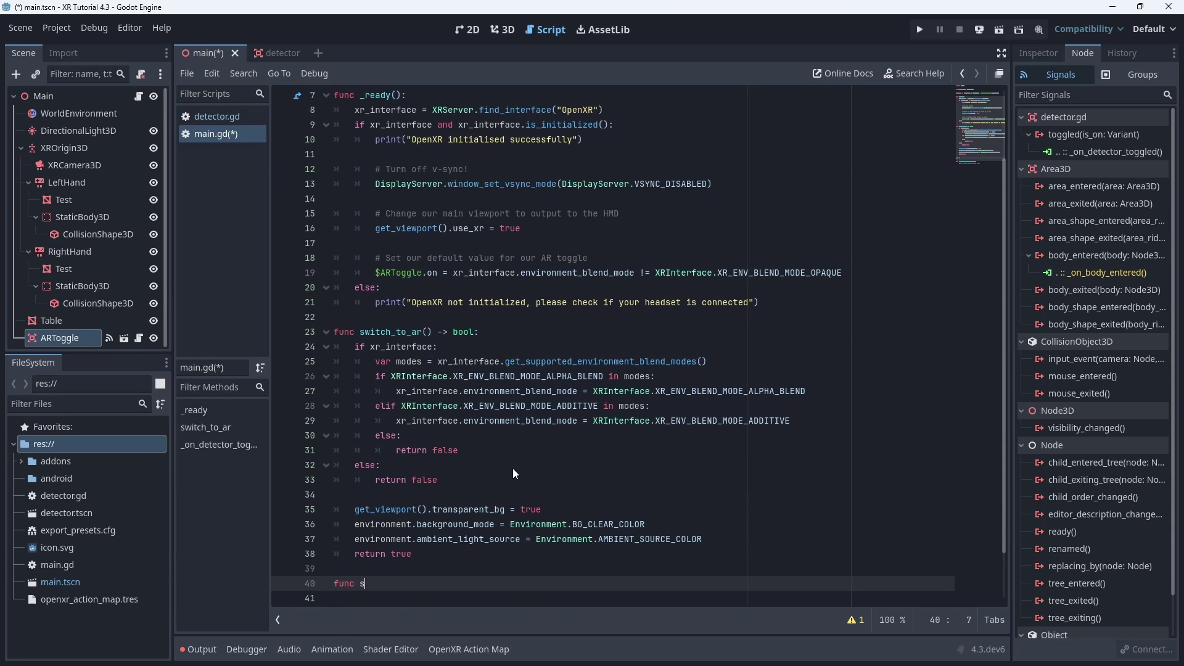
type("witch_to_vr() -> ")
type("bool:")
- Start switch_to_vr with an interface check and set OPAQUE blend mode when supported
key("Return")
type("if xr")
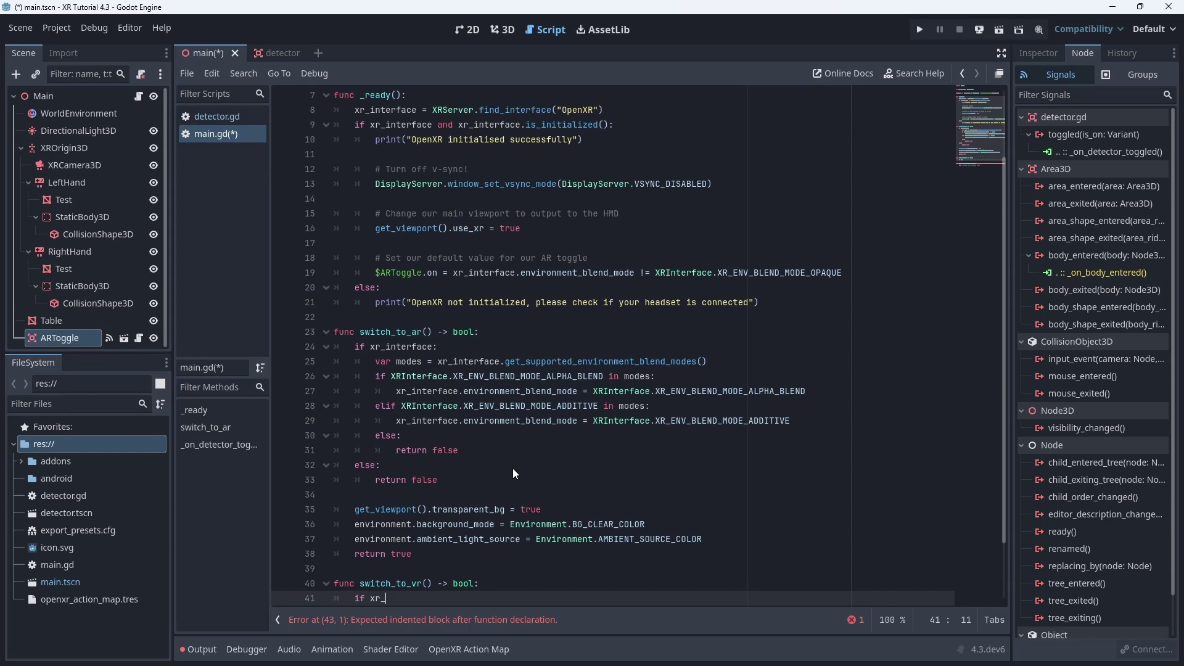
type("_interface:")
key("Return")
type("var modes ")
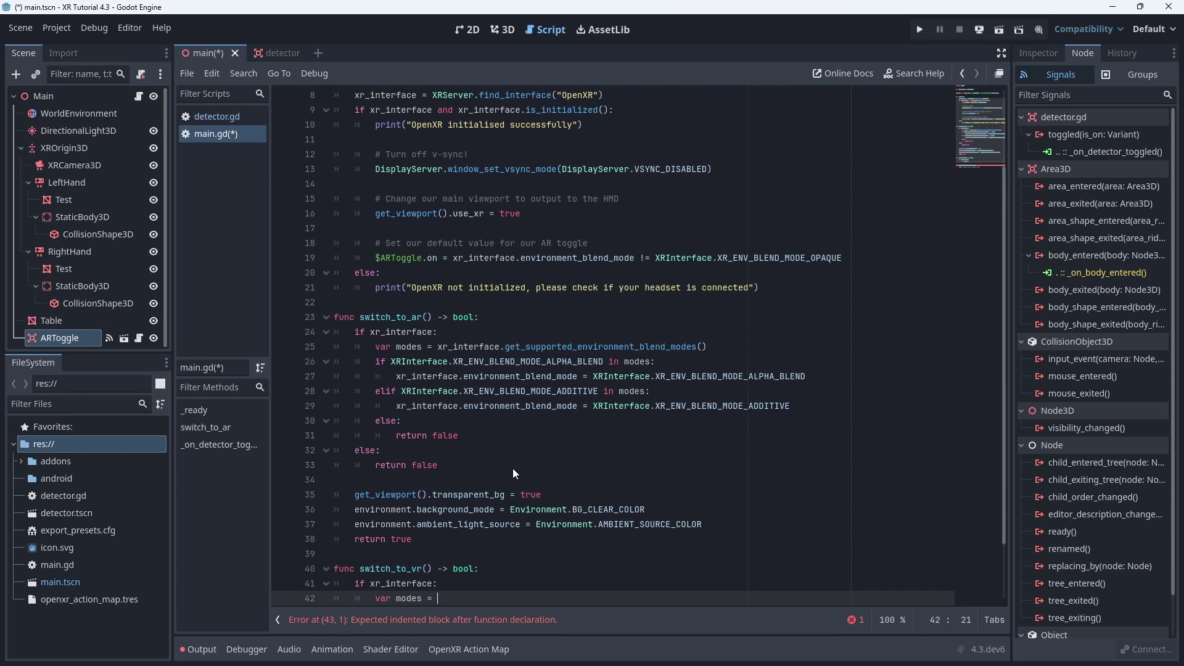
type("= xr_interface.get_suppo")
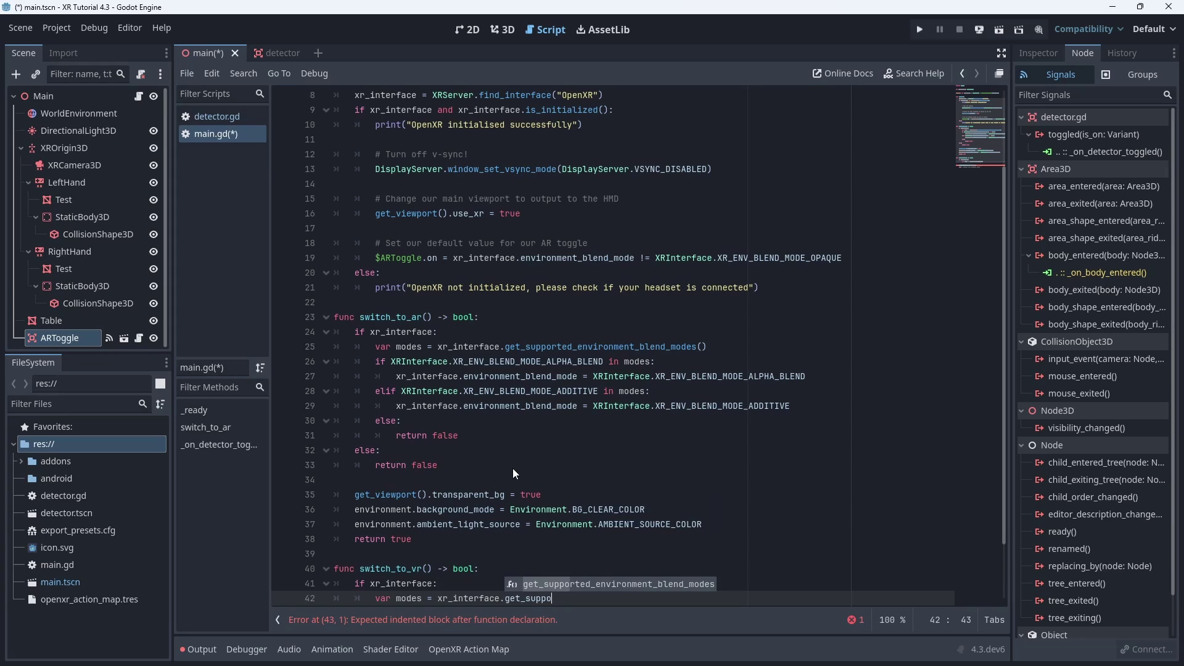
key("Return")
key("Return")
type("if XRInterface")
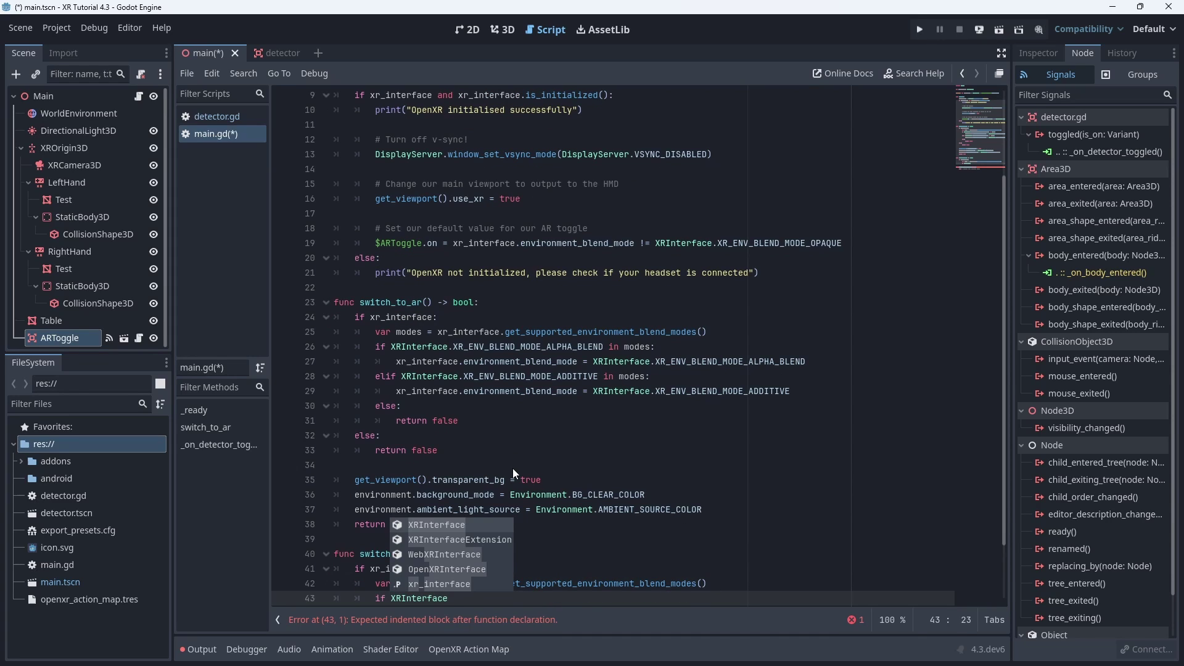
type(".XR")
key("Down")
key("Down")
key("Down")
key("Return")
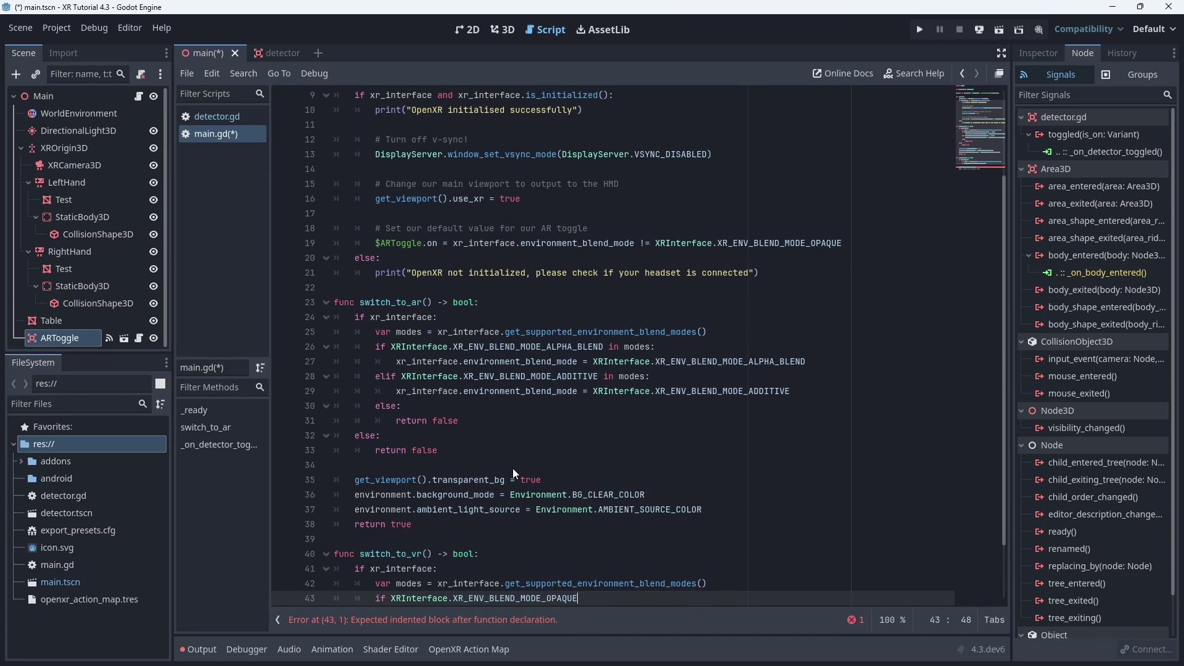
type("in modes:")
key("Return")
type("xr_interface")
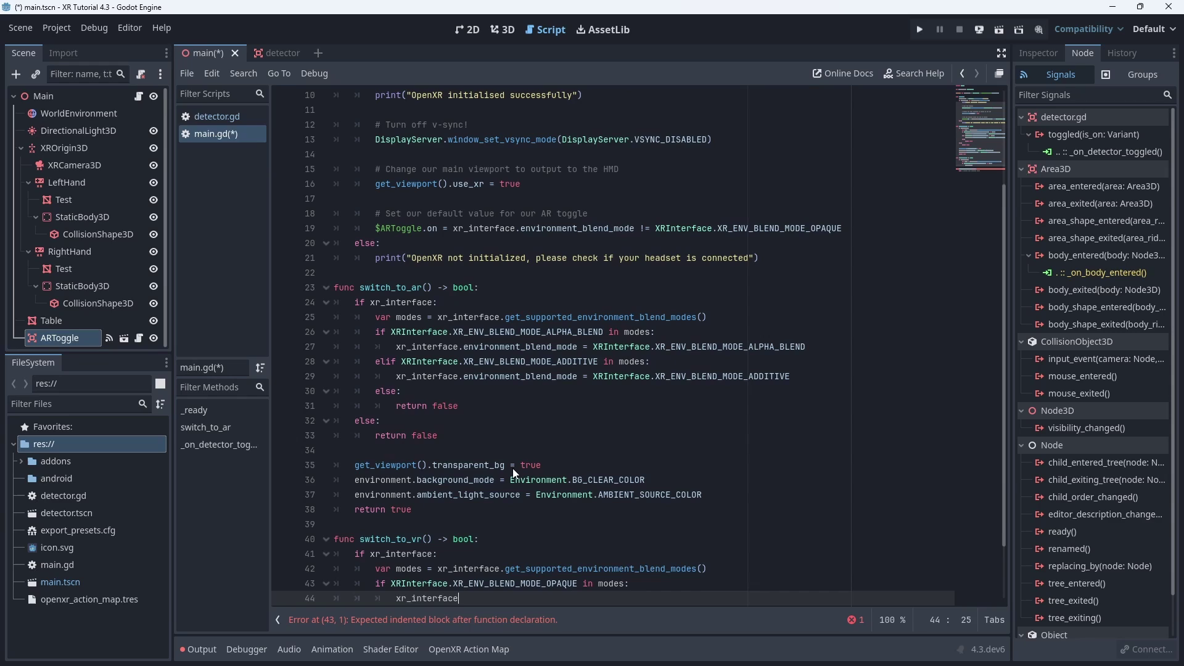
type(".envi")
key("Return")
type("= XRInterface.XR")
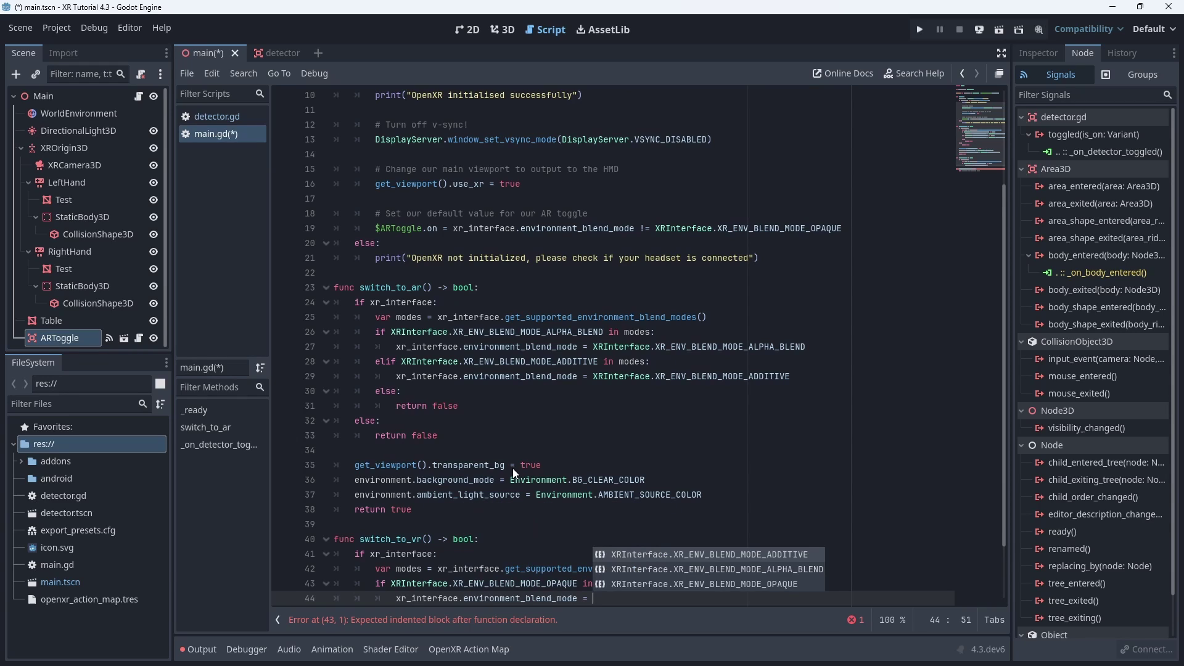
key("Down")
key("Down")
key("Down")
key("Return")
- Add an else branch returning false, then set the viewport's transparent_bg to false
key("Return")
key("BackSpace")
type("else:")
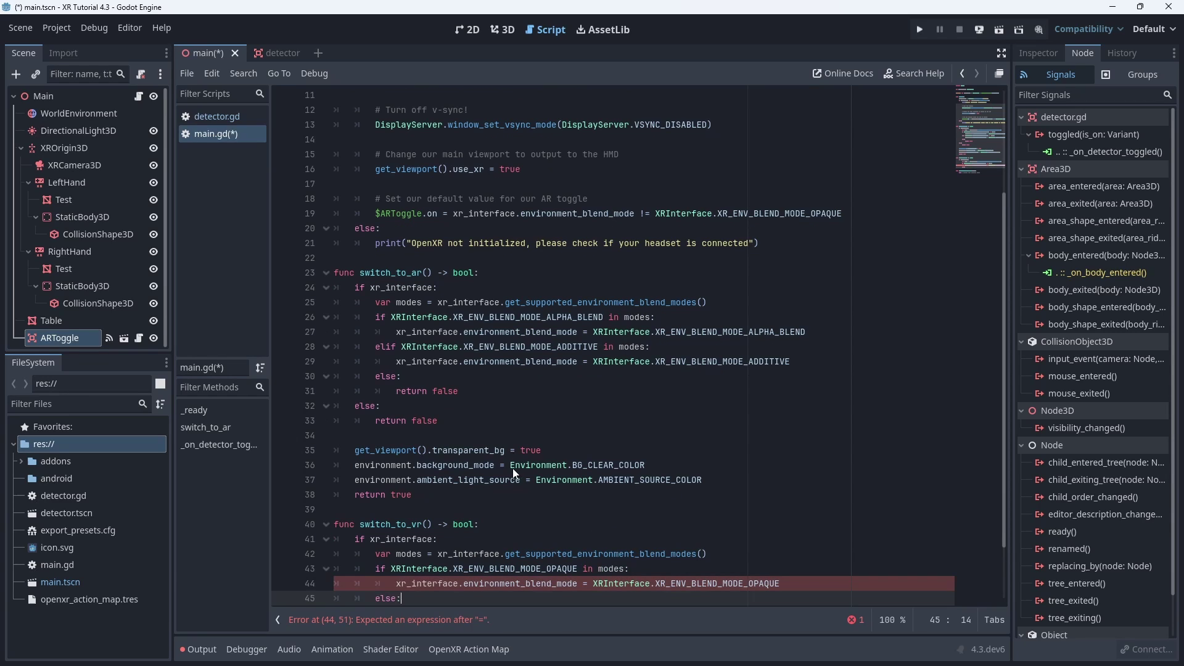
key("Return")
type("return false")
key("Return")
key("BackSpace")
type("else:")
key("Return")
type("return ")
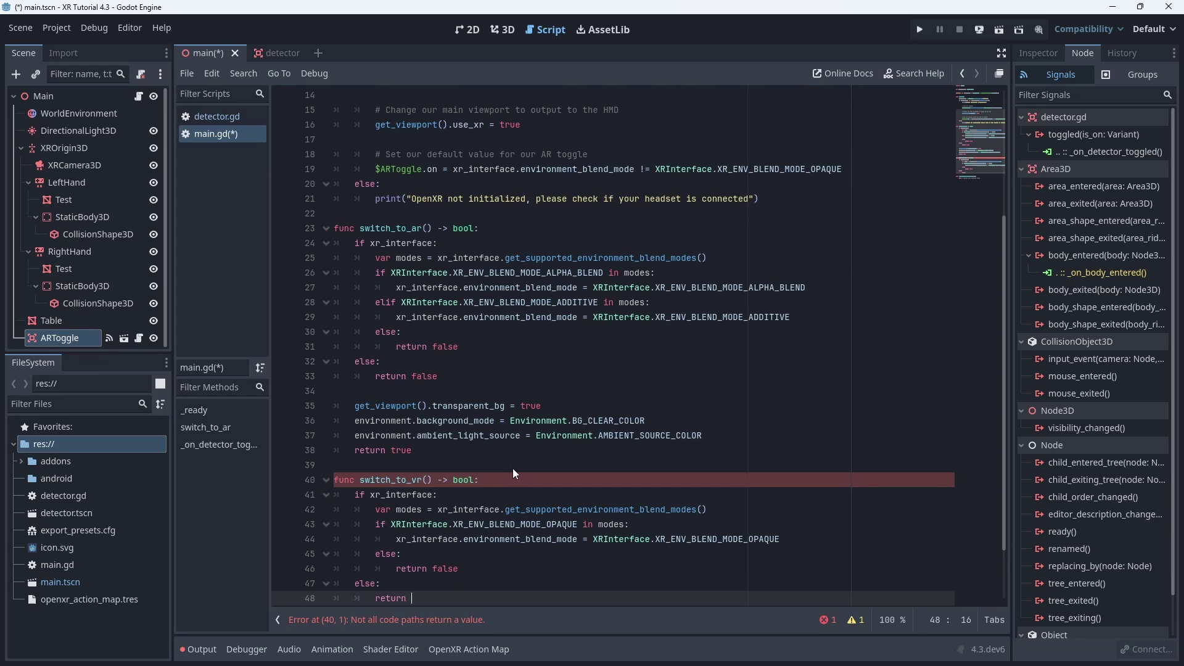
type("false")
key("Return")
key("Return")
key("Return")
key("BackSpace")
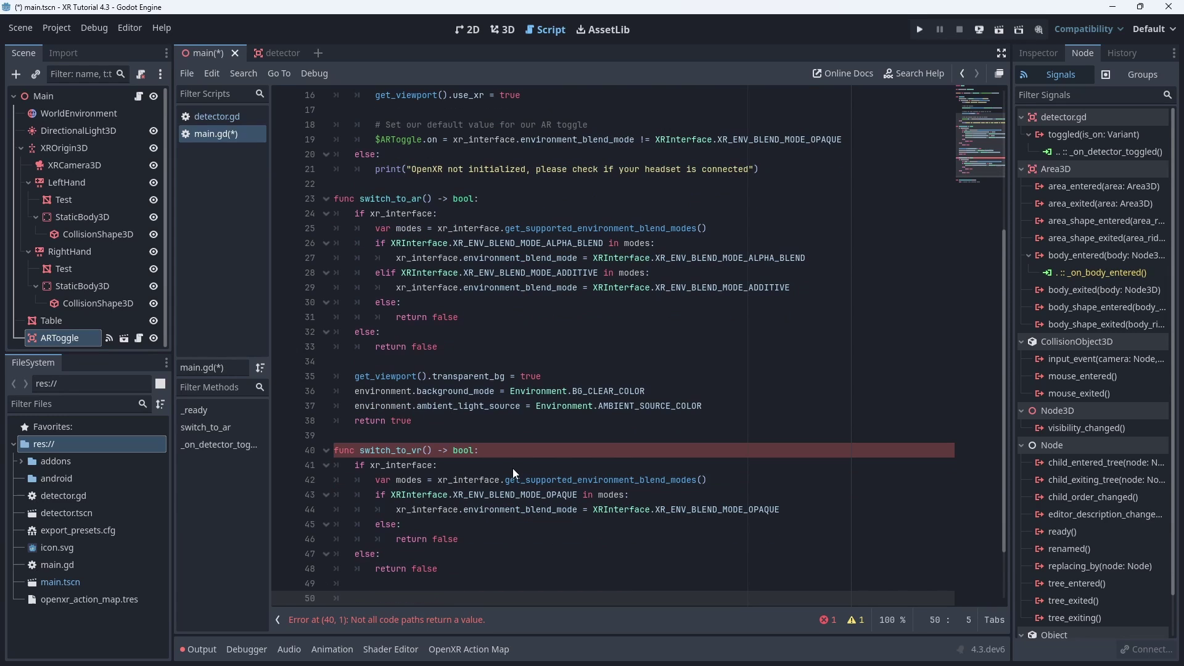
type("get_viewport_")
key("BackSpace")
type("()")
type(".transparent_bg = f")
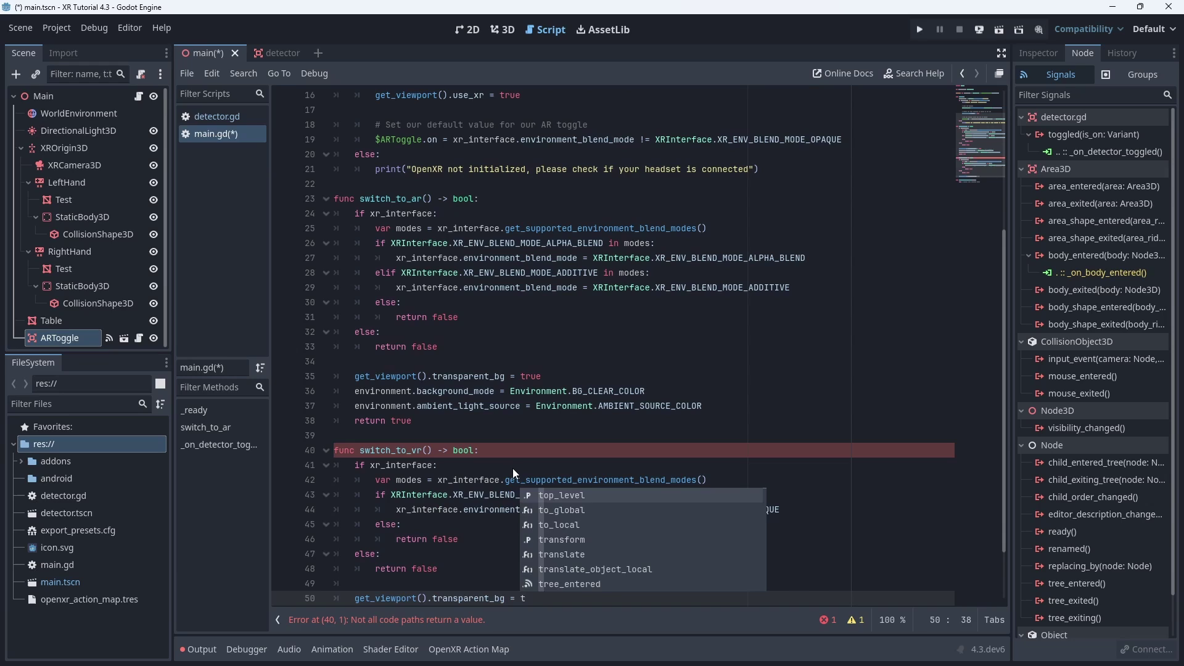
type("alse")
- Set the environment background mode to BG_SKY and ambient light source to AMBIENT_SOURCE_BG
key("Return")
type("environ")
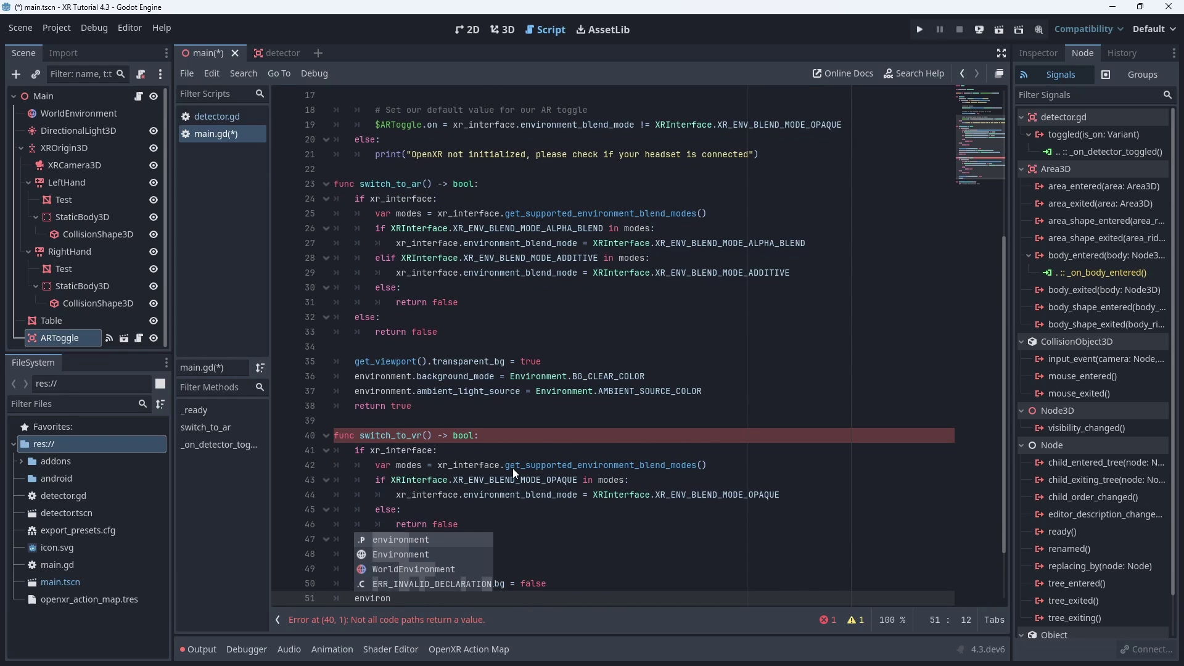
type("ment.backgrou")
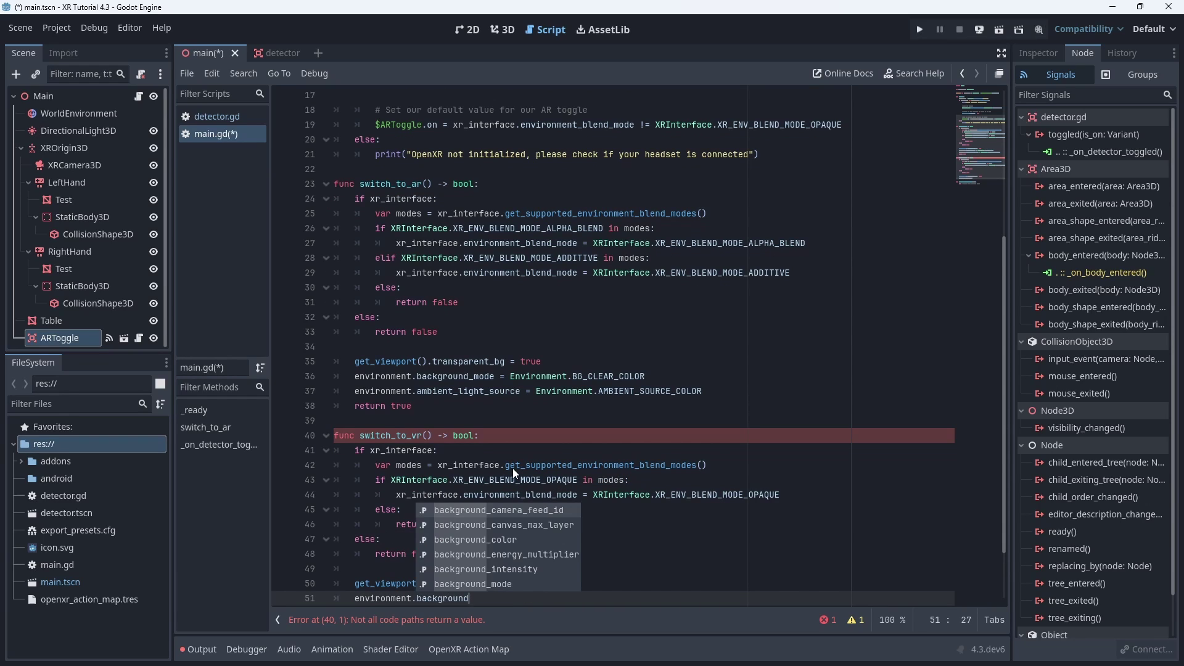
type("nd")
key("Return")
type("= En")
key("Down")
key("Down")
key("Down")
key("Down")
key("Down")
key("Down")
key("Return")
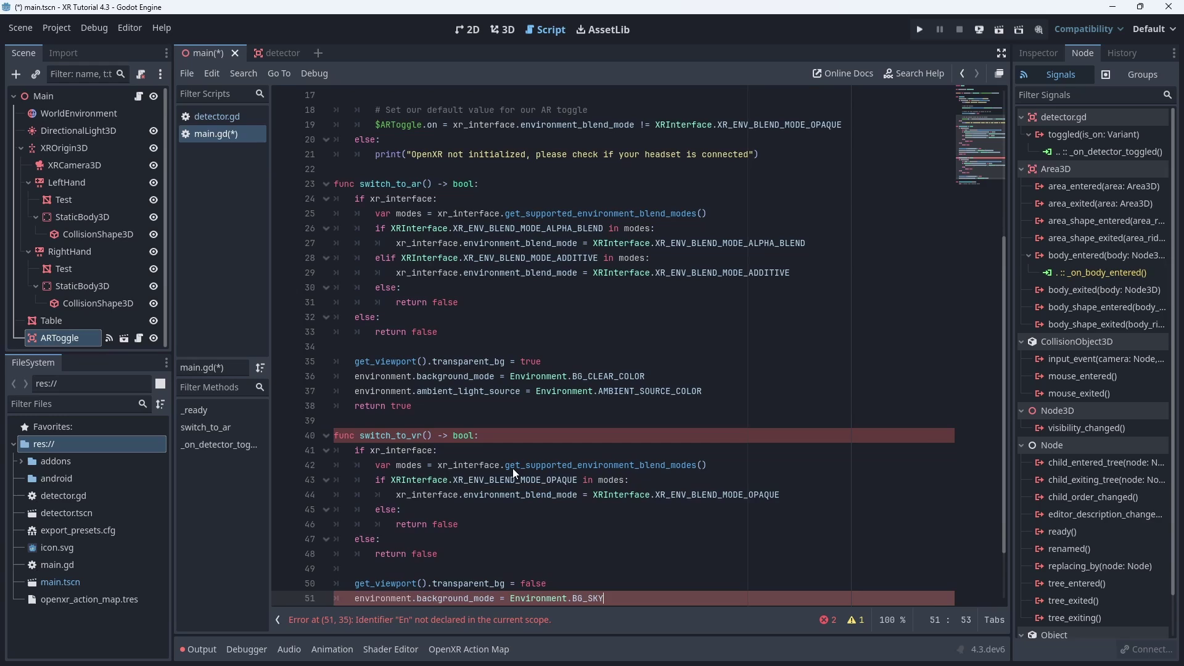
key("Return")
type("enviro")
key("BackSpace")
key("BackSpace")
type("ment.")
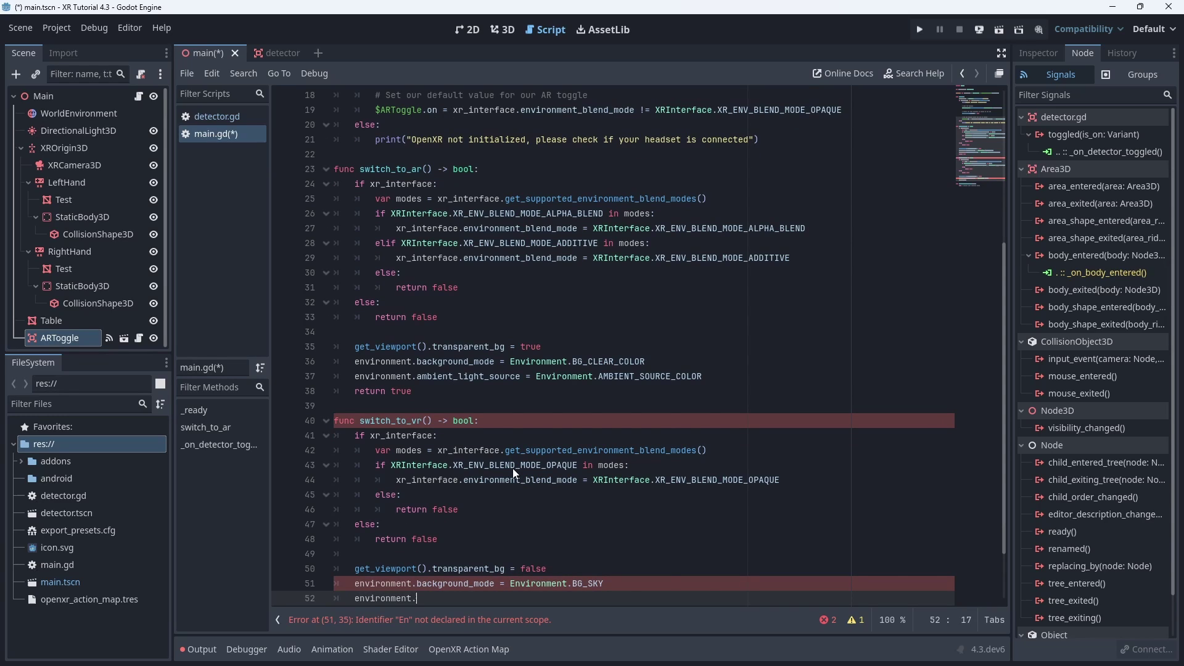
type("ambi")
key("Down")
key("Down")
key("Down")
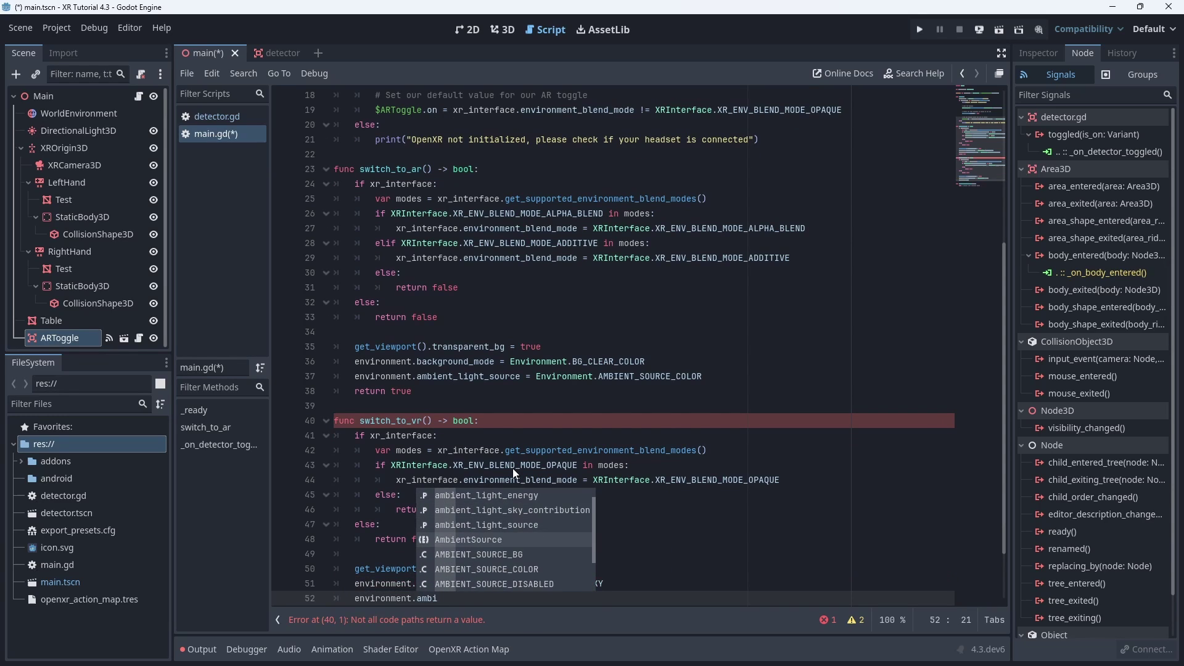
key("Return")
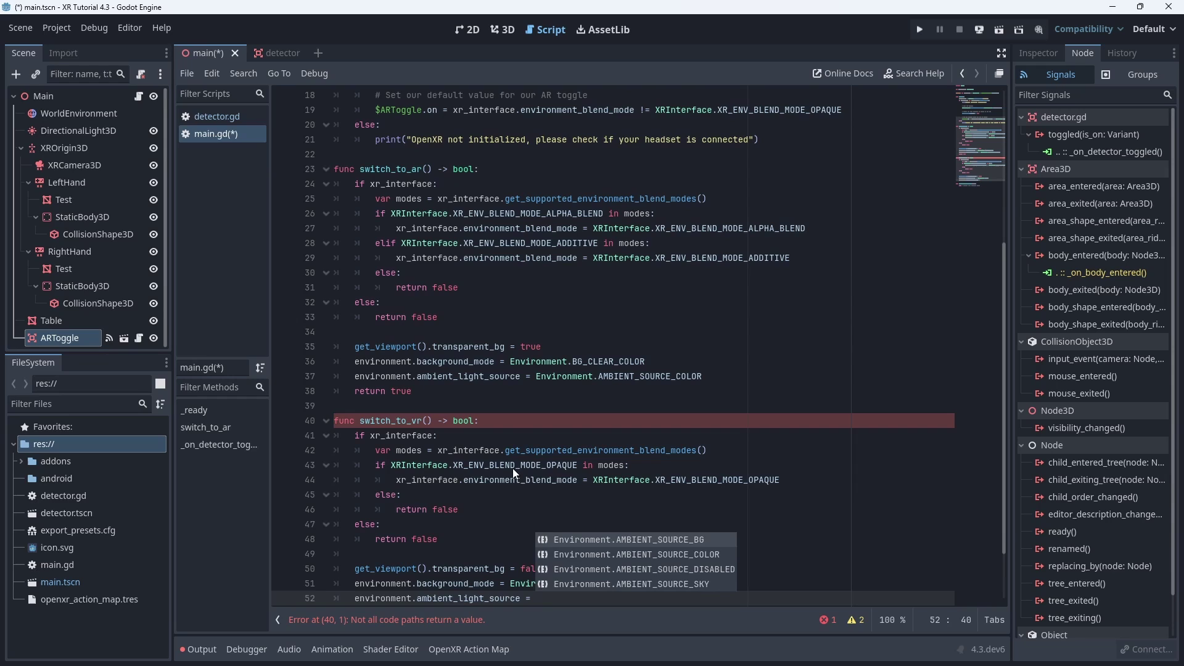
key("Down")
key("Down")
key("Down")
key("Return")
key("Return")
type("return")
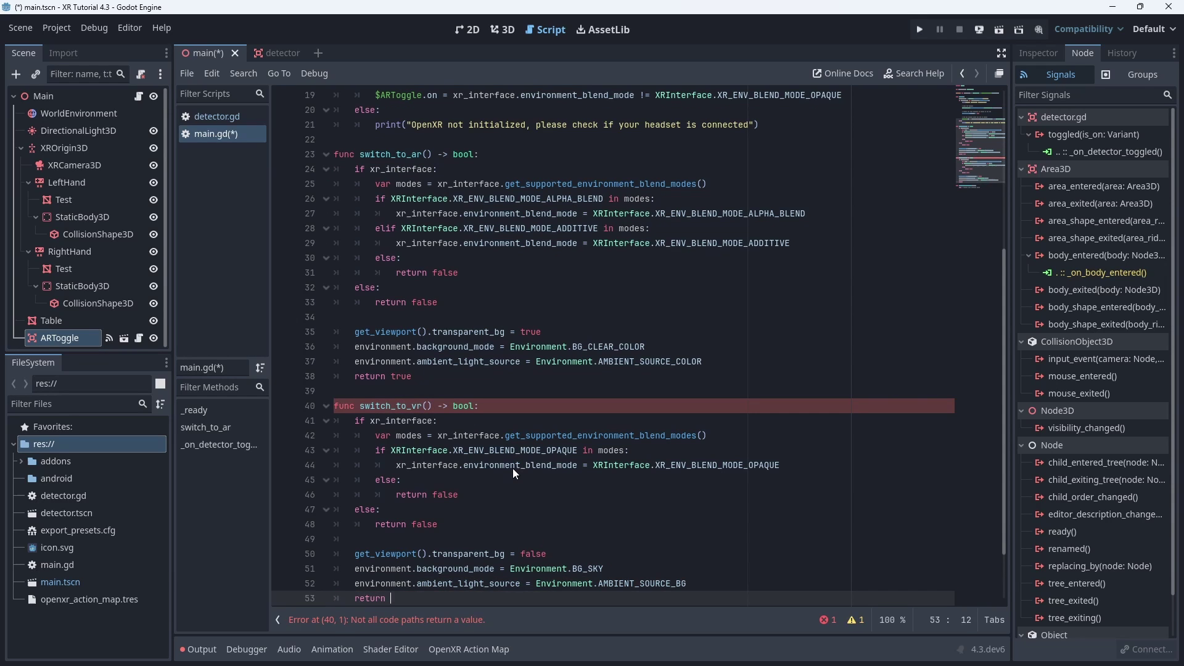
type(" true")
- Finish switch_to_vr with return true and begin the _on_detector_toggled body
key("Escape")
key("Down")
key("Down")
key("End")
key("Return")
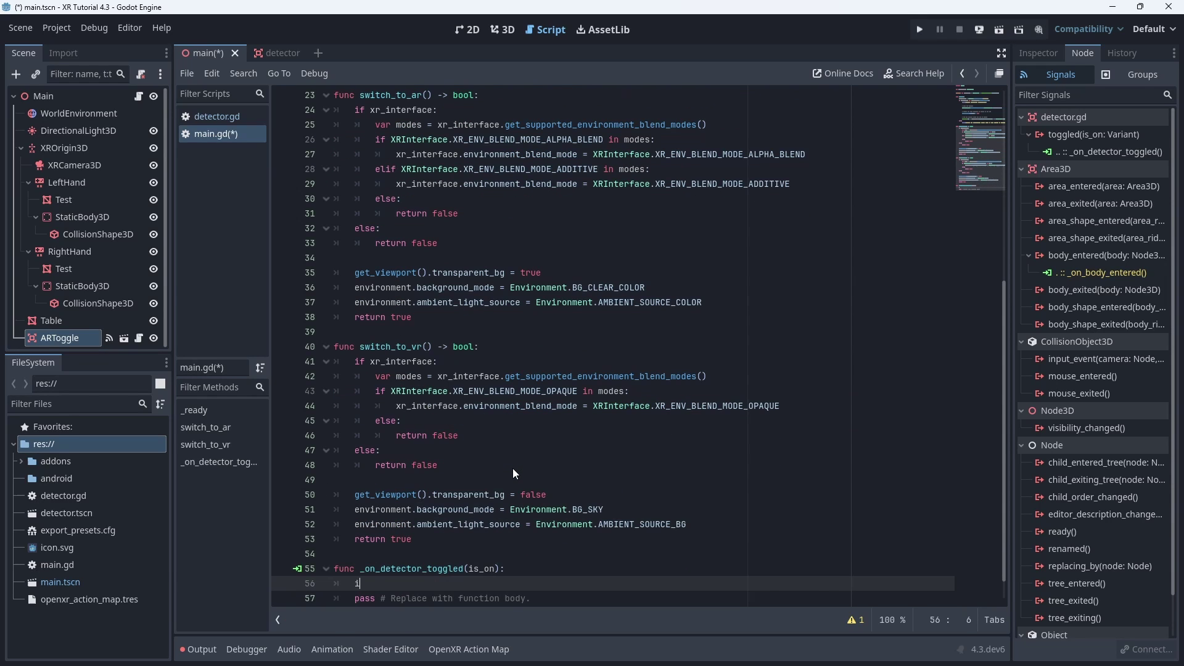
type("if is_on:")
- Call switch_to_ar when is_on is true, otherwise call switch_to_vr
key("Return")
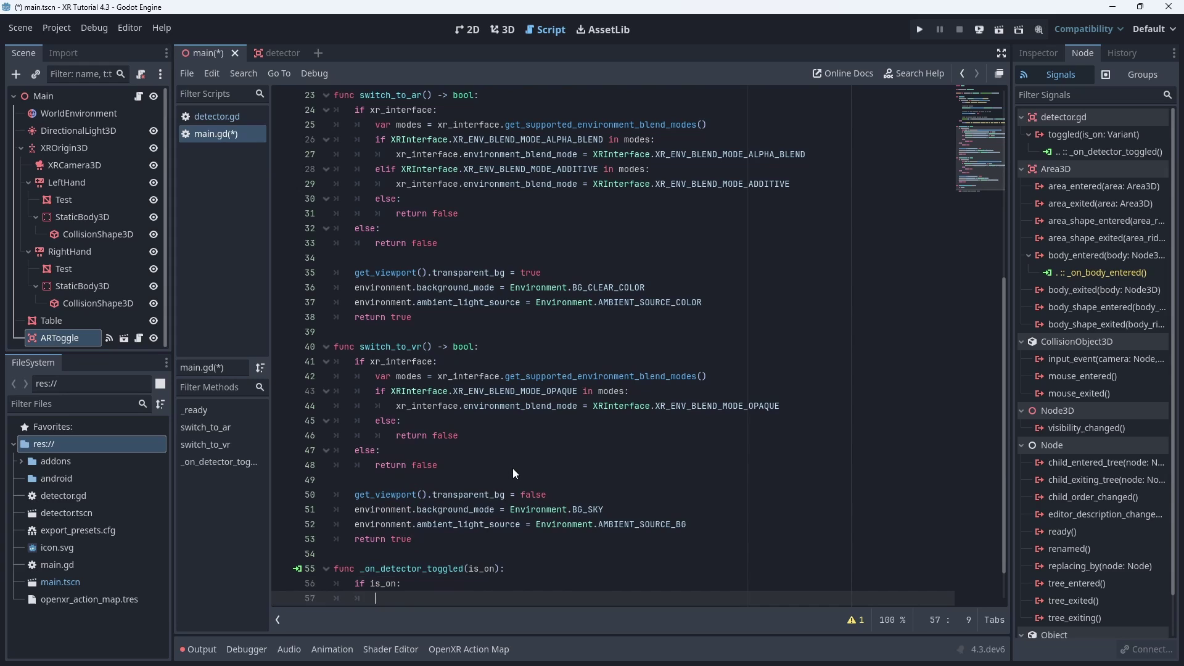
type("switch_")
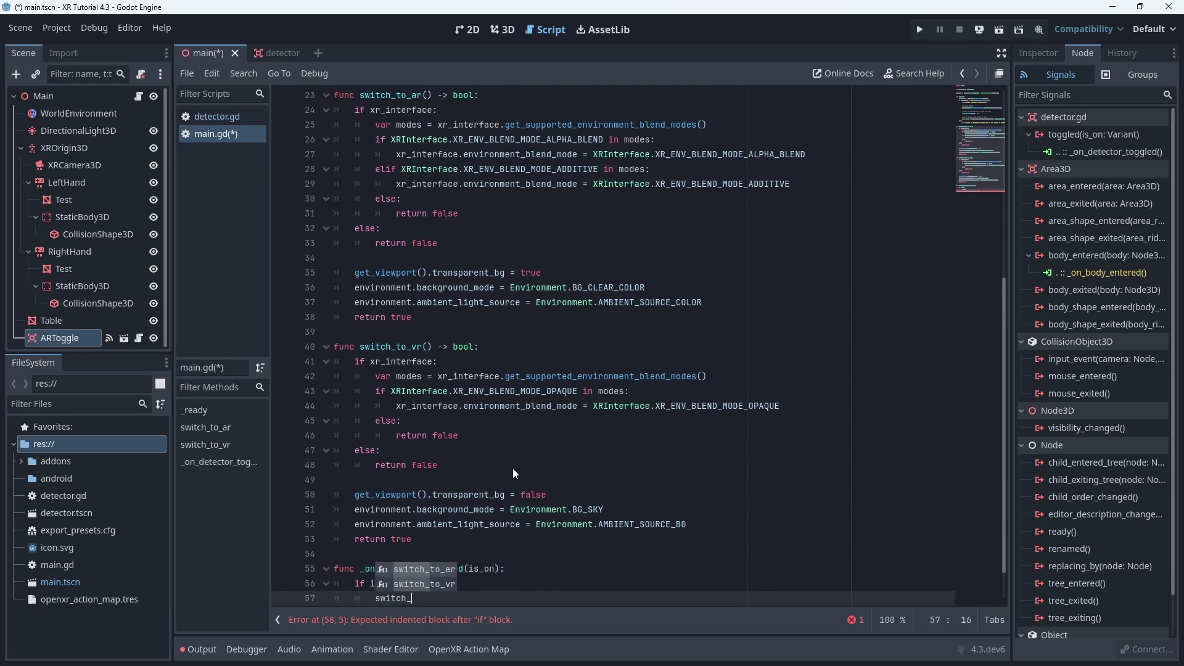
key("Return")
key("Return")
key("BackSpace")
type("else:")
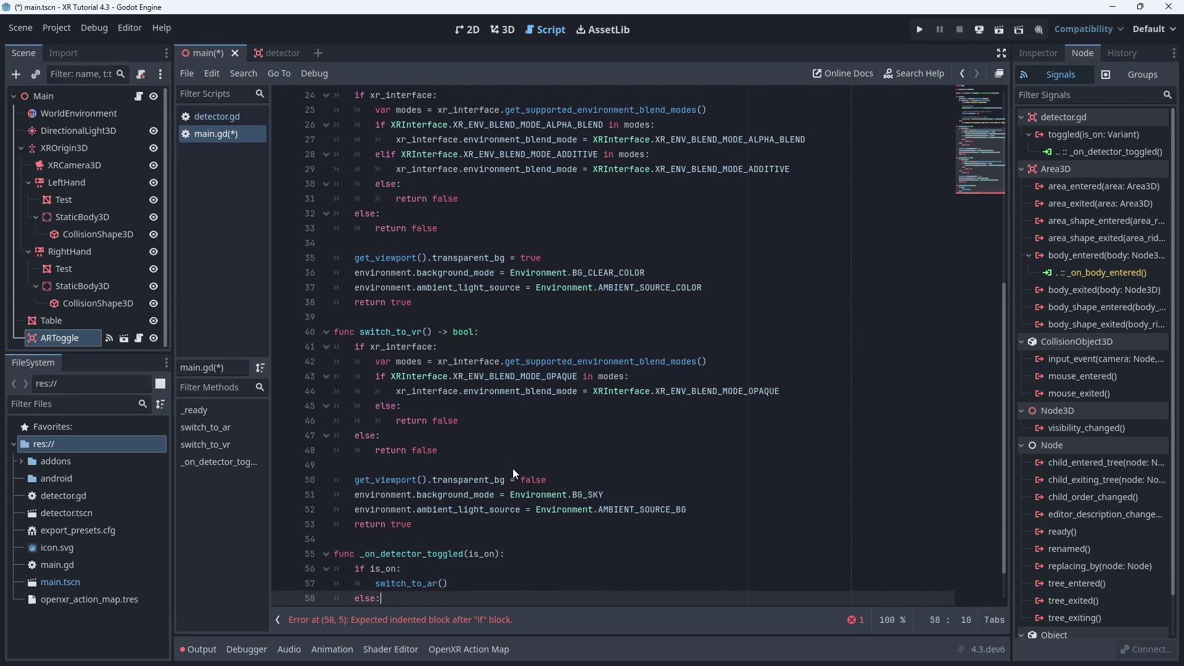
key("Return")
type("switch_to_v")
key("Return")
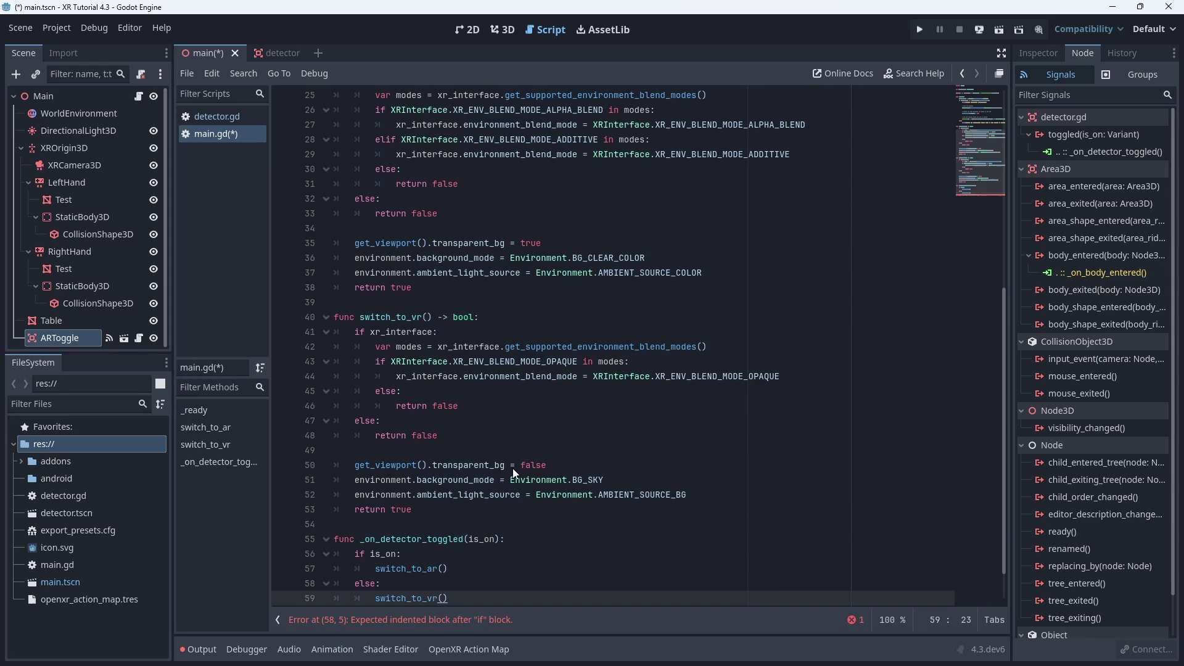
scroll(513, 468, "down", 1)
- Reset $ARToggle.on to false when switch_to_ar fails
key("Up")
key("Up")
key("Home")
type("if !")
type(":")
key("Return")
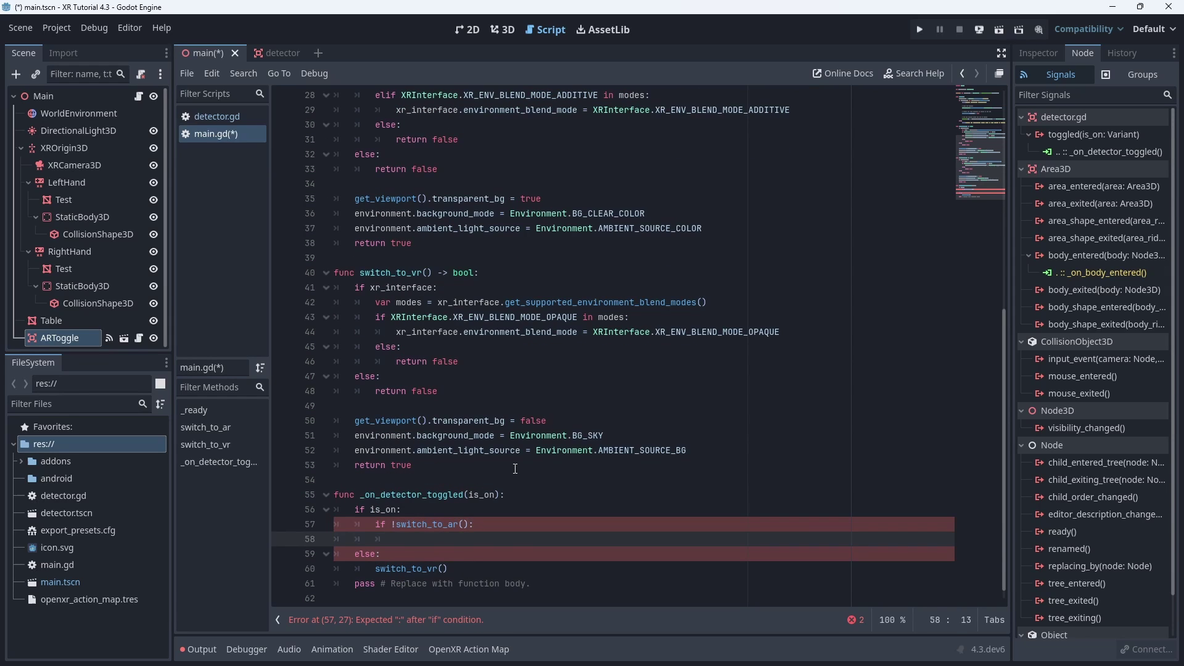
type("$ART")
key("Return")
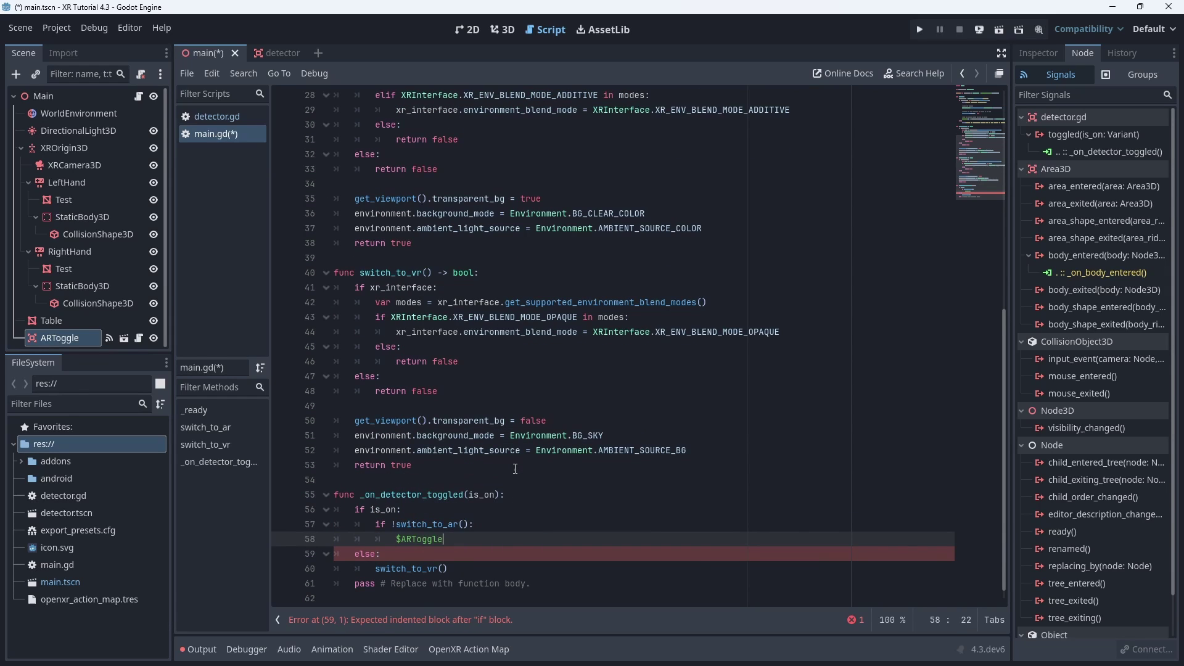
type("false")
key("Return")
- Reset $ARToggle.on to true when switch_to_vr fails, remove the pass placeholder, and save
key("Down")
key("Down")
key("Home")
key("Tab")
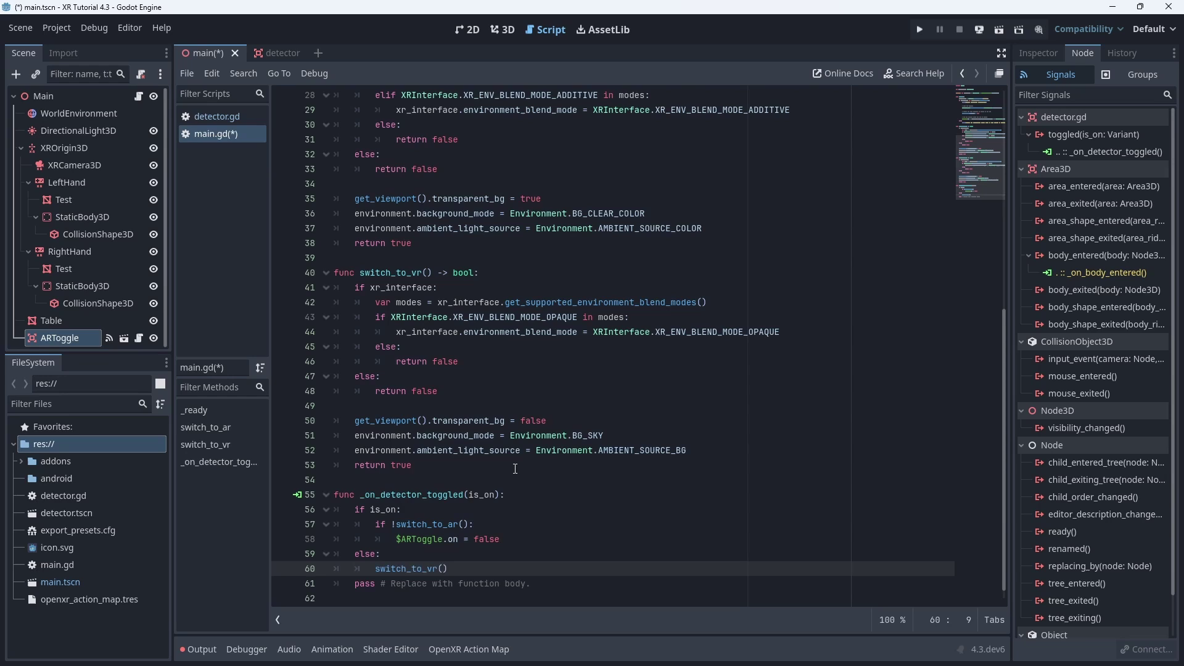
key("End")
key("Return")
key("Tab")
type("$")
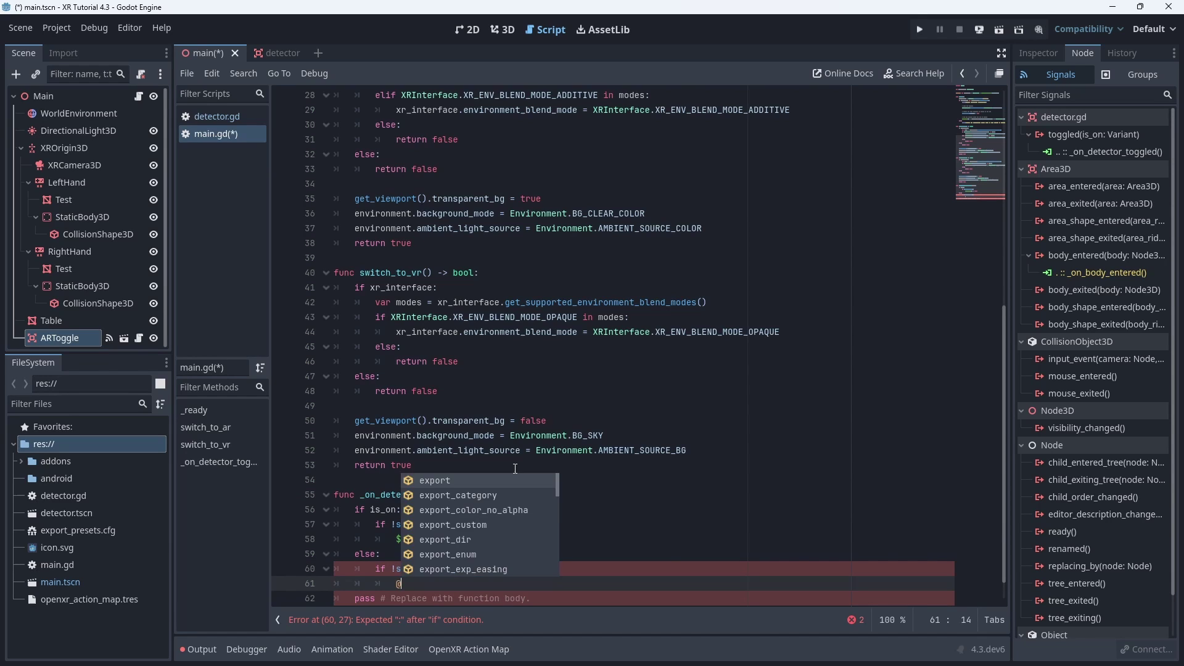
type("ARTogg")
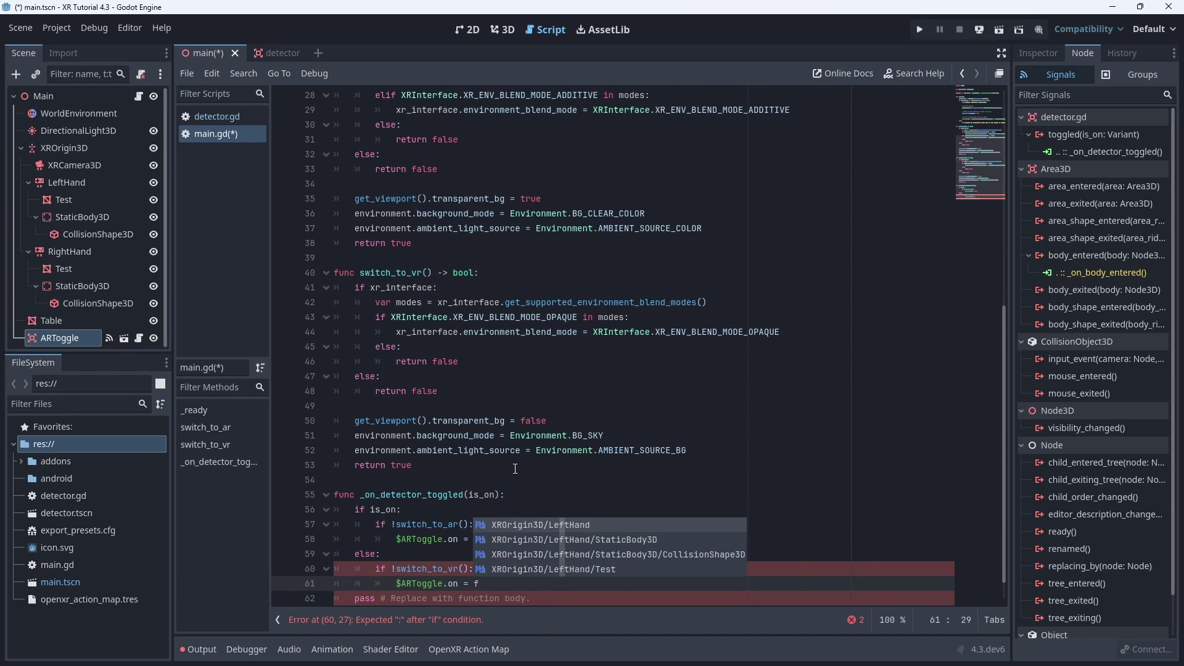
type("le.on = true")
key("Down")
key("shift+End")
key("Delete")
key("ctrl+s")
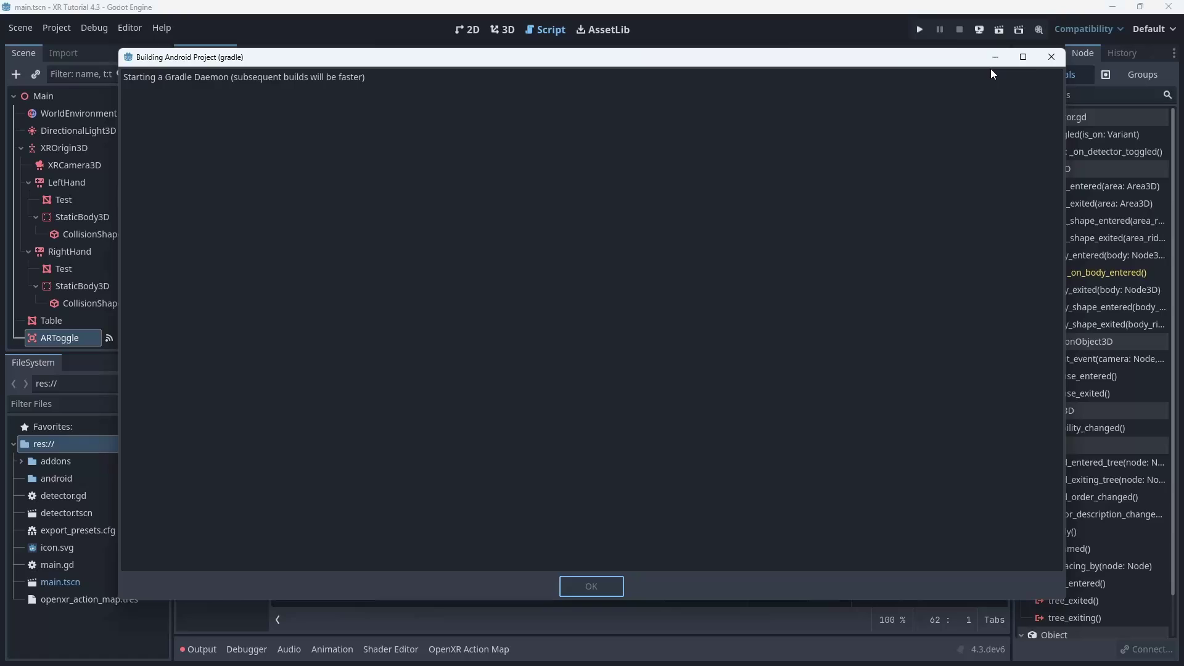